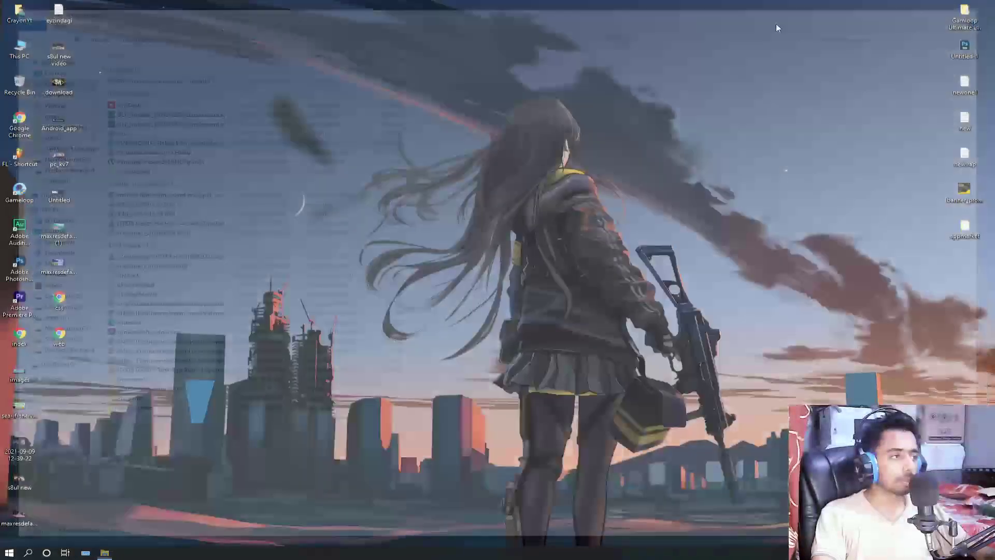
Paste the copied PUBGMOBILE_Global_1.6.0_uawebsite_small file onto the desktop and place its icon in an empty area.
right_click(513, 101)
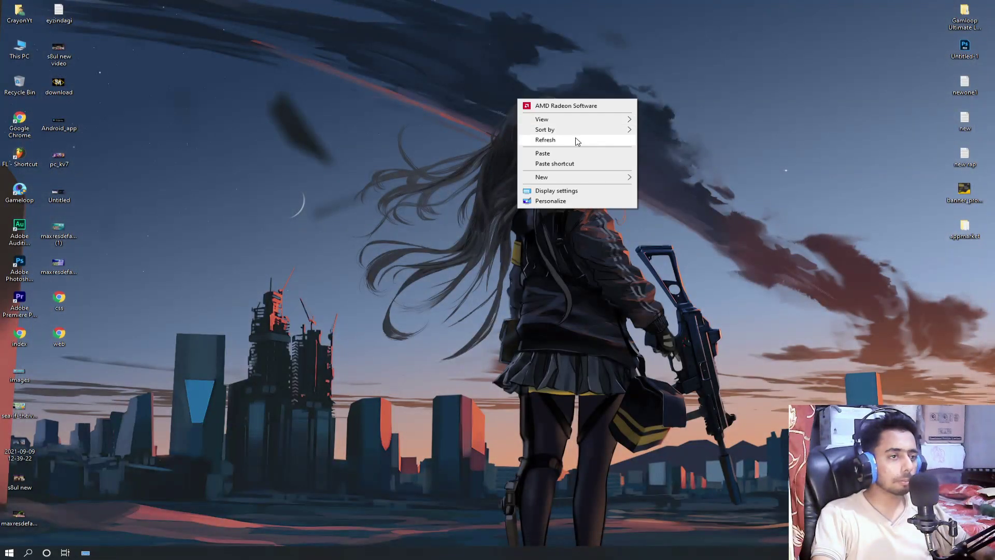
left_click(532, 151)
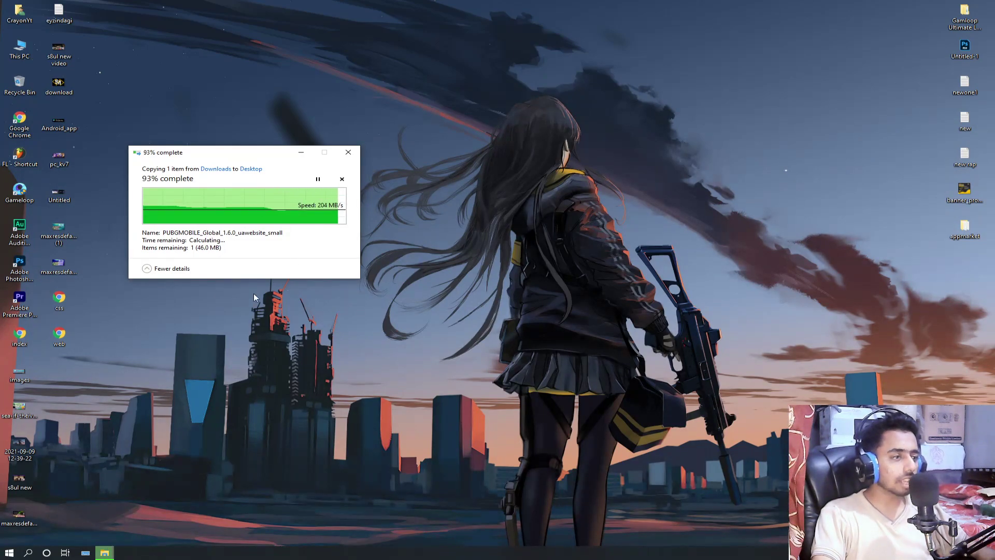
left_click_drag(531, 88, 298, 57)
Open Google Chrome and load the site solveset.blogspot.com.
key("super")
type("chr")
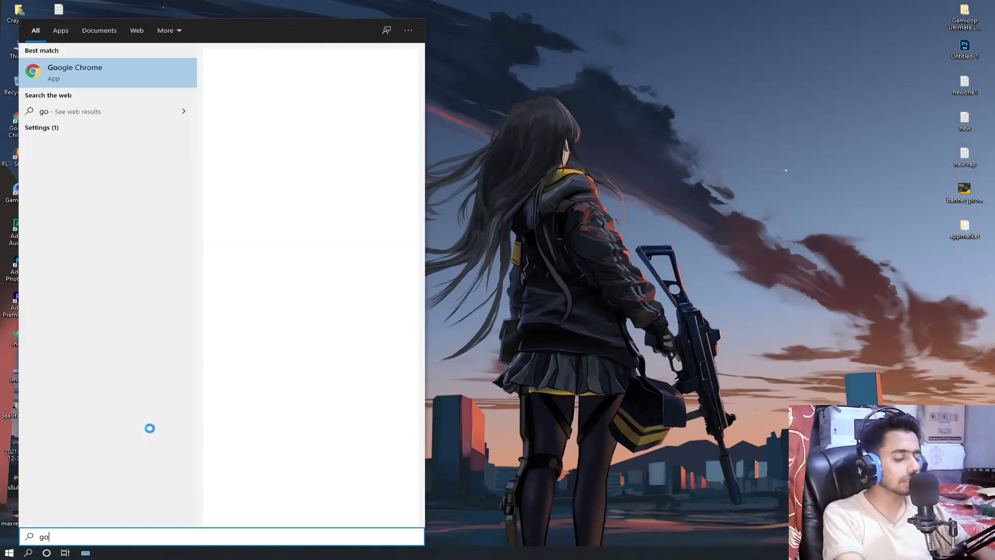
key("Return")
type("sp")
key("BackSpace")
key("BackSpace")
key("BackSpace")
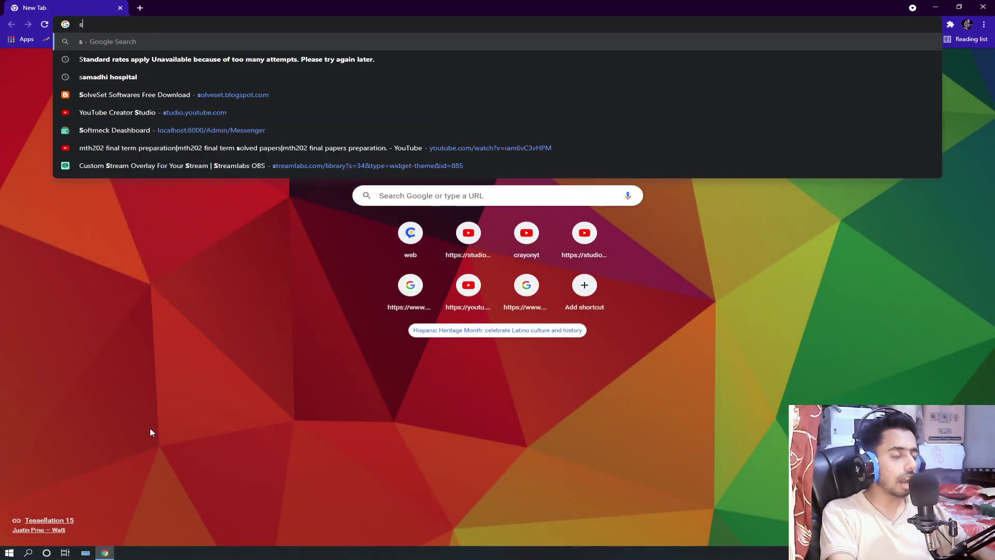
type("solcw")
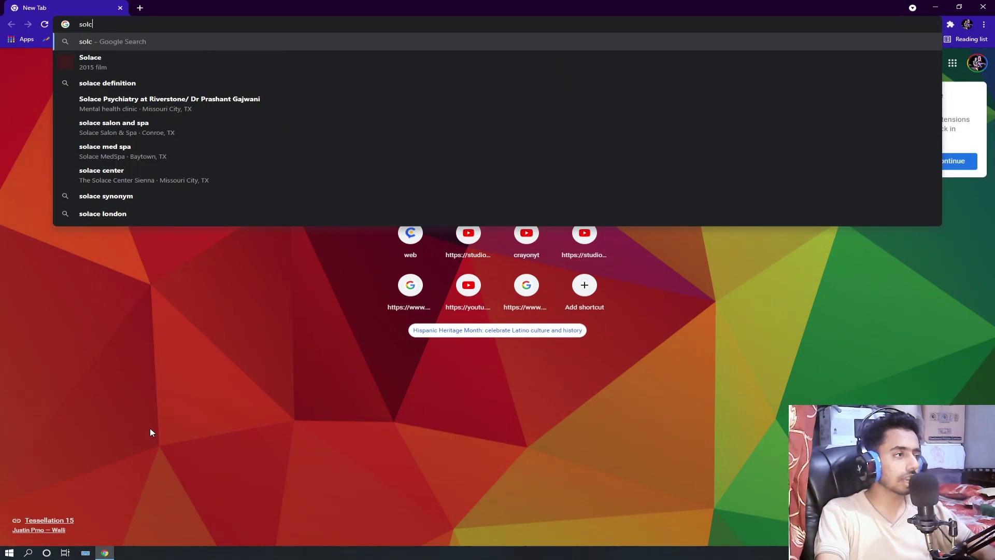
key("BackSpace")
type("v")
key("Return")
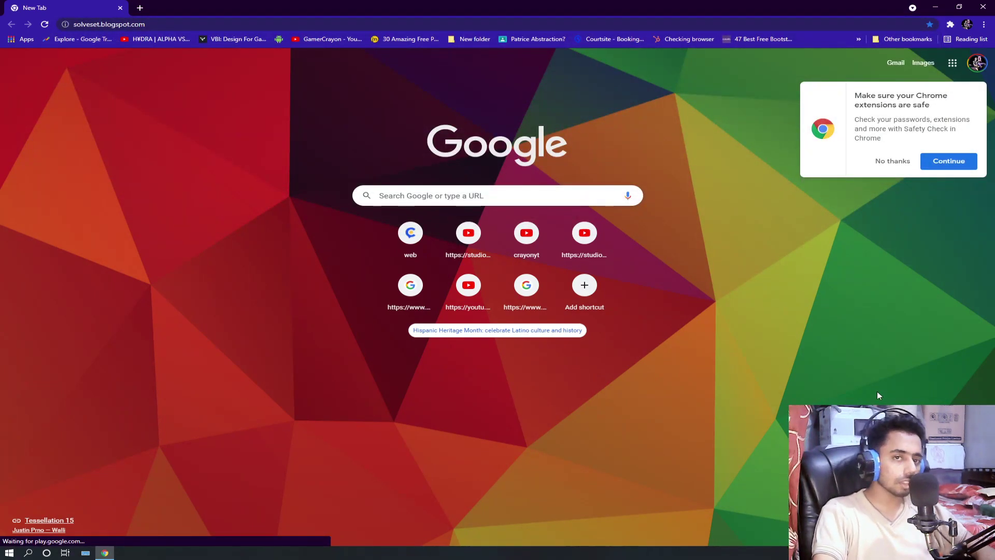
left_click(907, 165)
left_click_drag(303, 10, 407, 224)
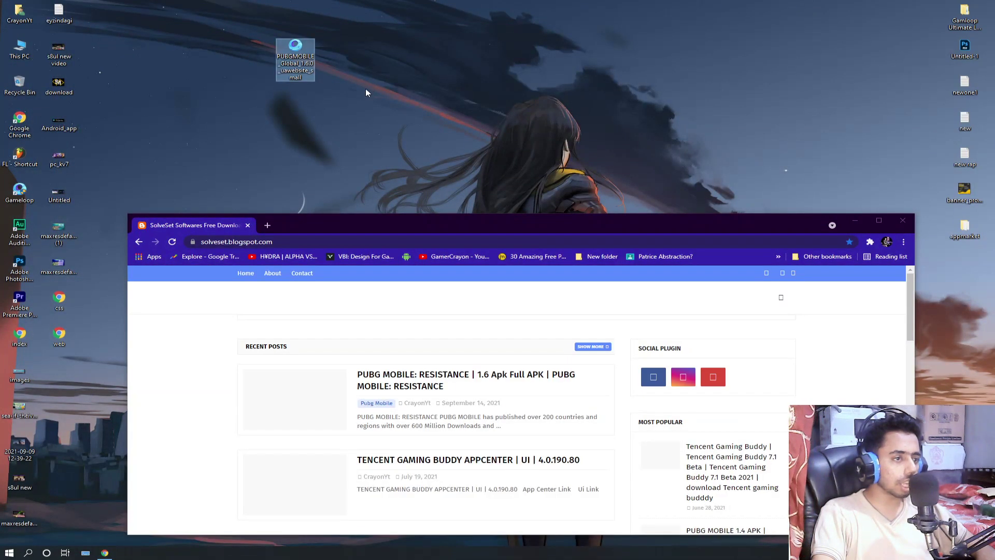
double_click(438, 228)
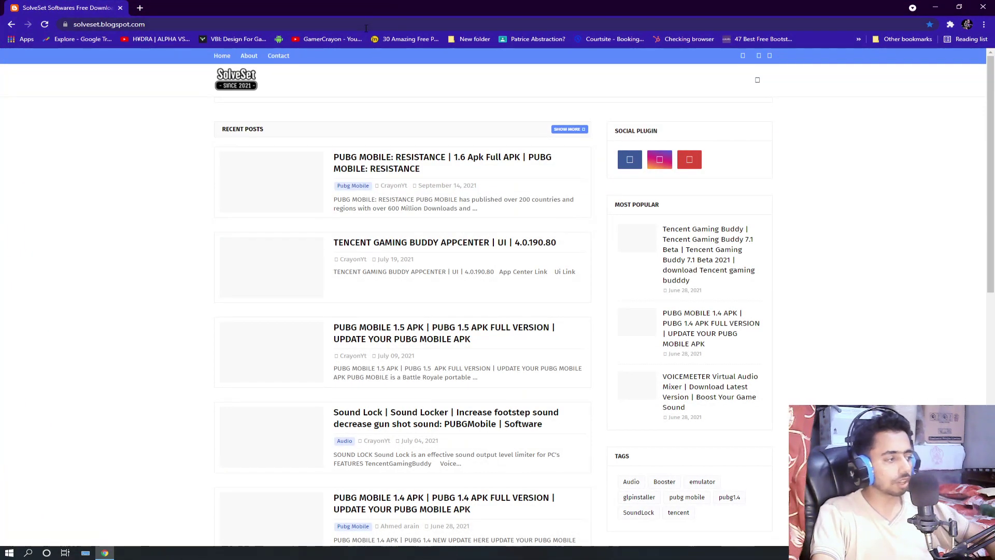
Open the PUBG MOBILE: RESISTANCE 1.6 Apk post in a new tab and view its APK download links.
right_click(377, 174)
left_click(409, 180)
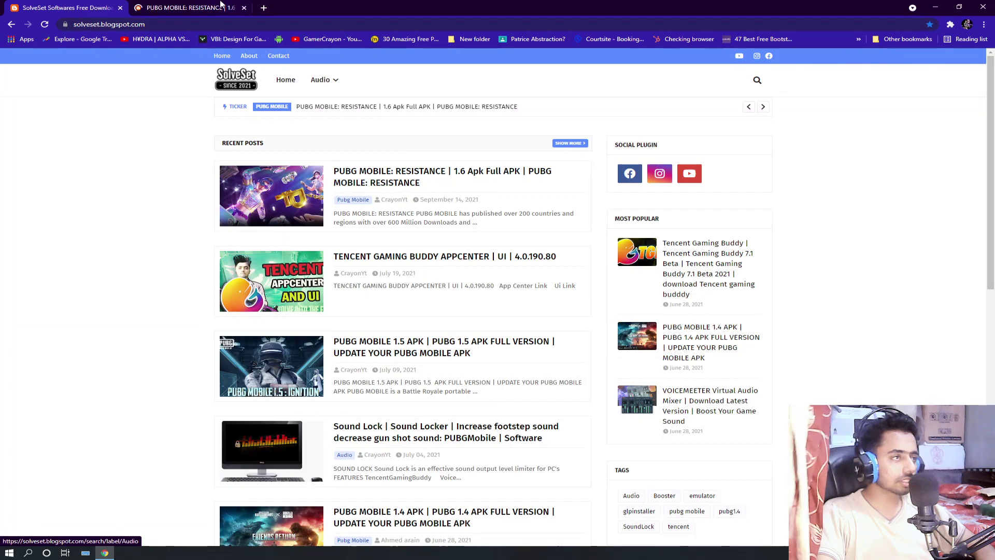
key("ctrl+Tab")
scroll(354, 320, "down", 5)
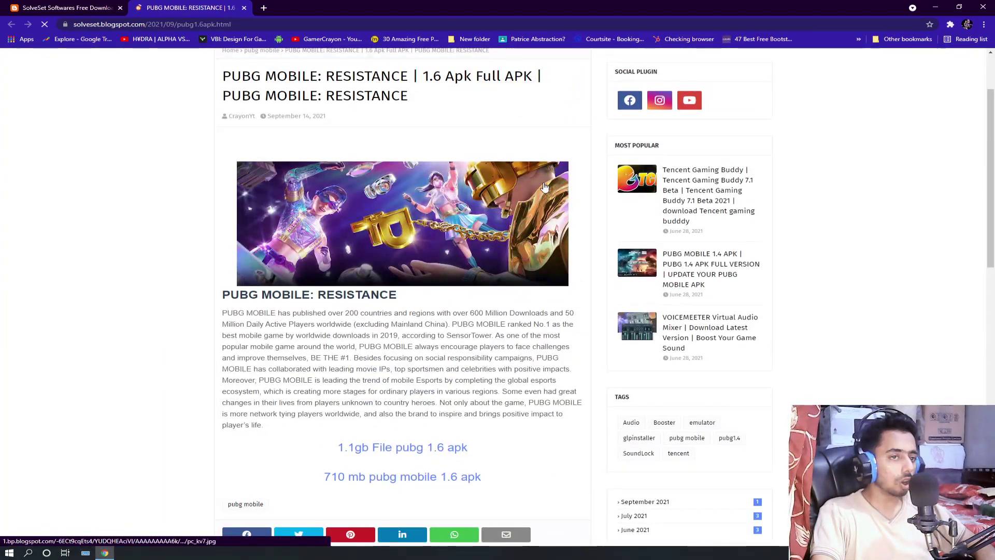
Open the Tencent Gaming Buddy 7.1 Beta post, follow its download link in a new tab, and close the PUBG MOBILE: RESISTANCE tab.
left_click(57, 6)
left_click(685, 249)
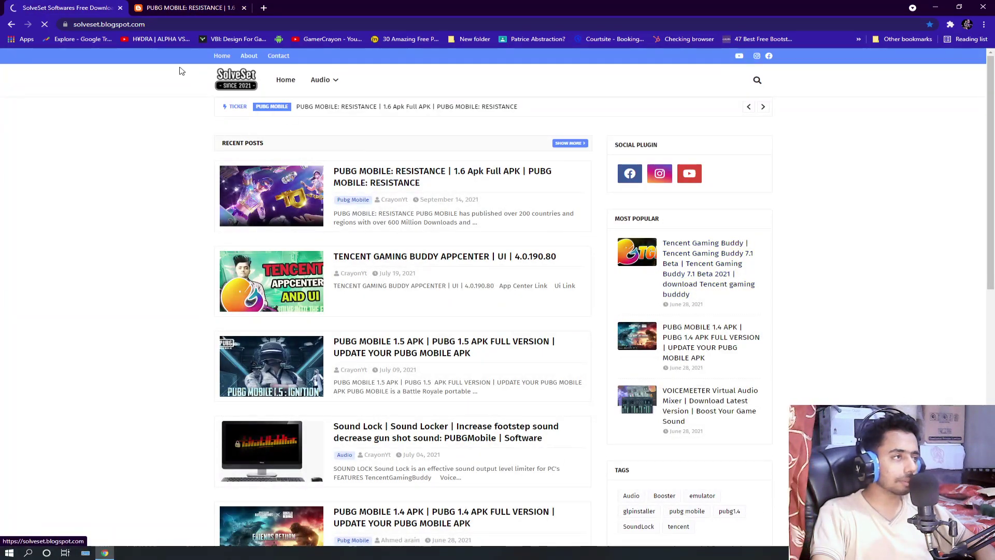
scroll(352, 362, "down", 20)
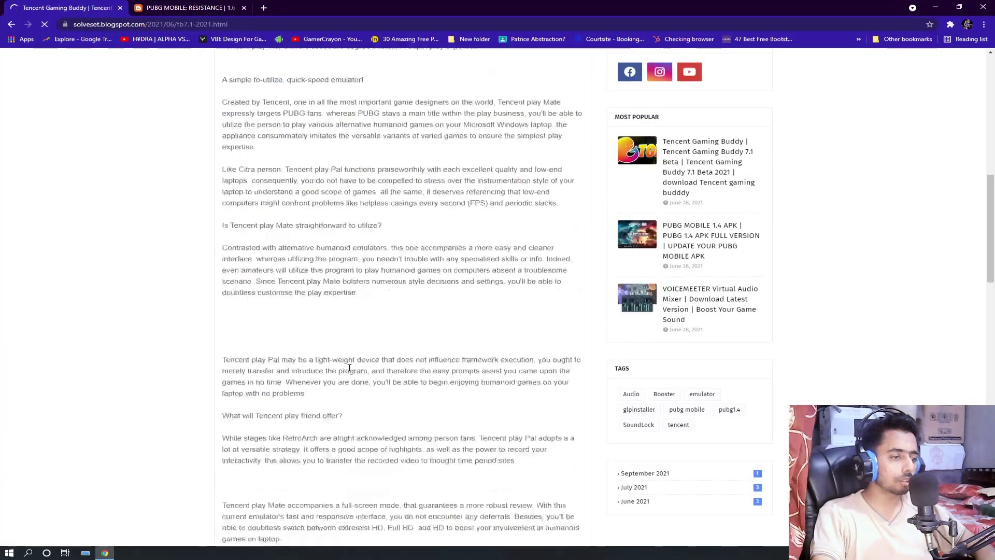
scroll(384, 375, "down", 4)
left_click(390, 368)
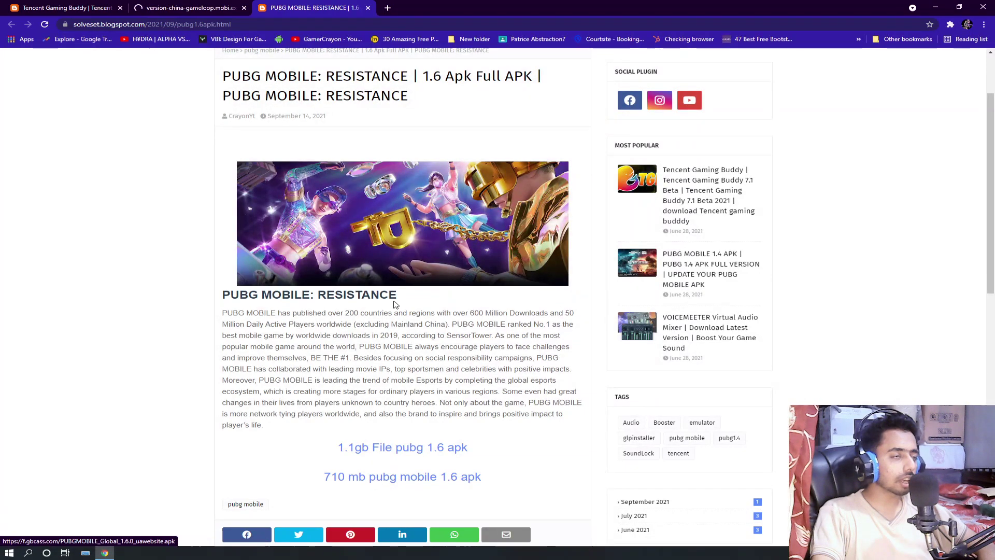
left_click(369, 8)
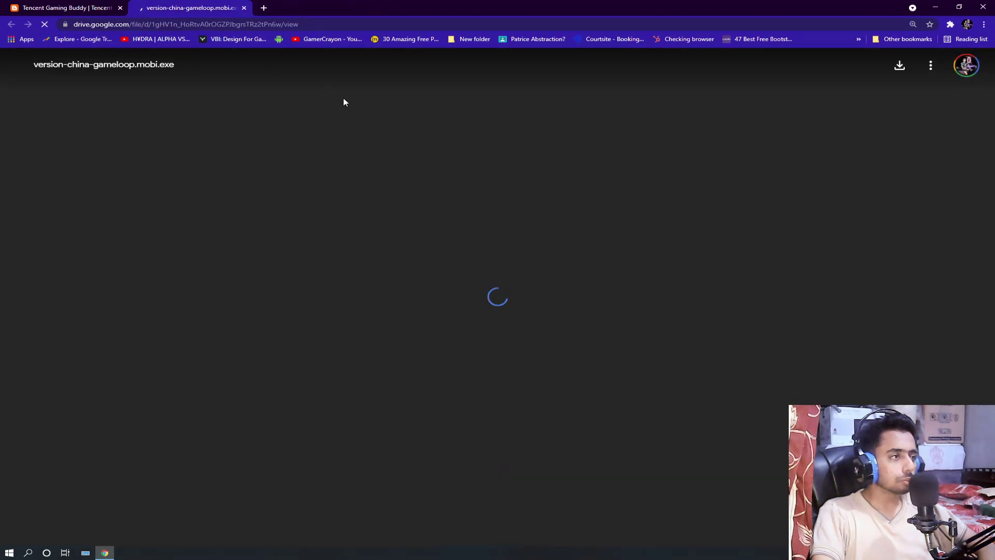
Request the download of version-china-gameloop.mobi.exe from its Google Drive page.
left_click(899, 66)
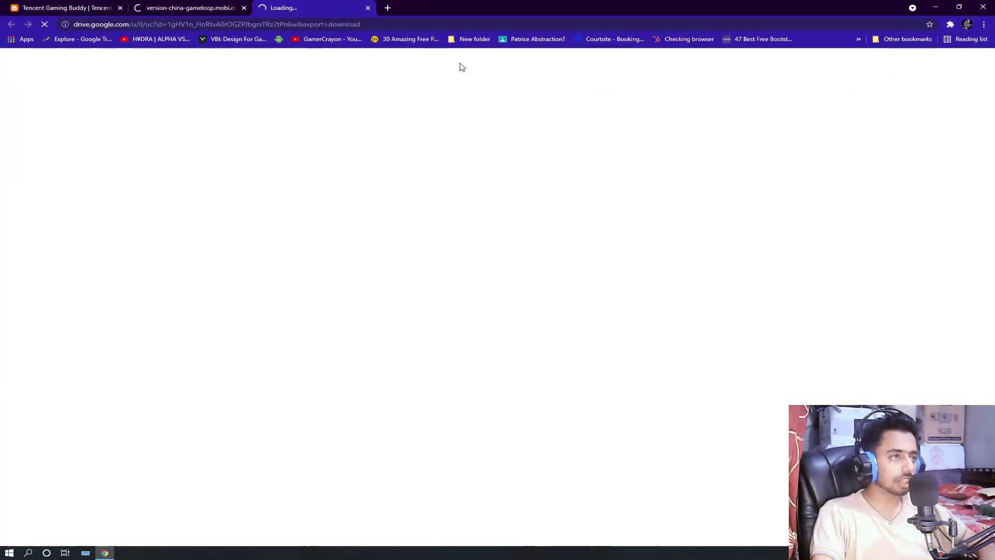
left_click(951, 24)
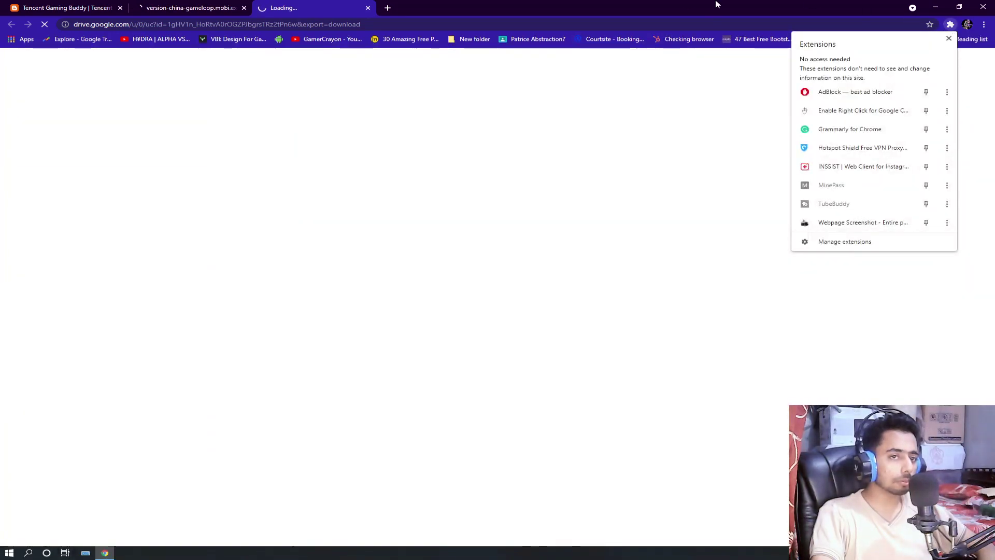
left_click(959, 6)
left_click_drag(305, 74, 370, 58)
left_click_drag(643, 326, 428, 4)
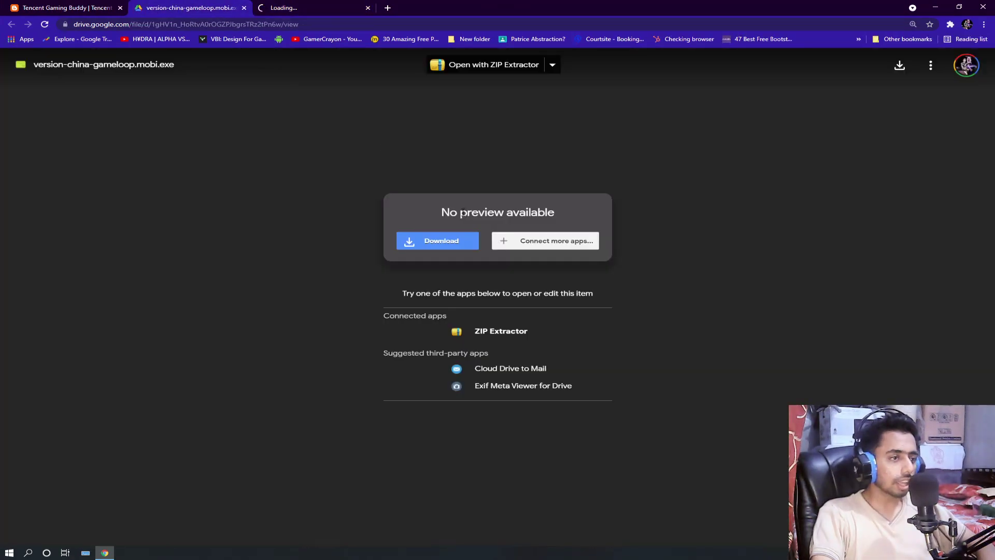
left_click(450, 246)
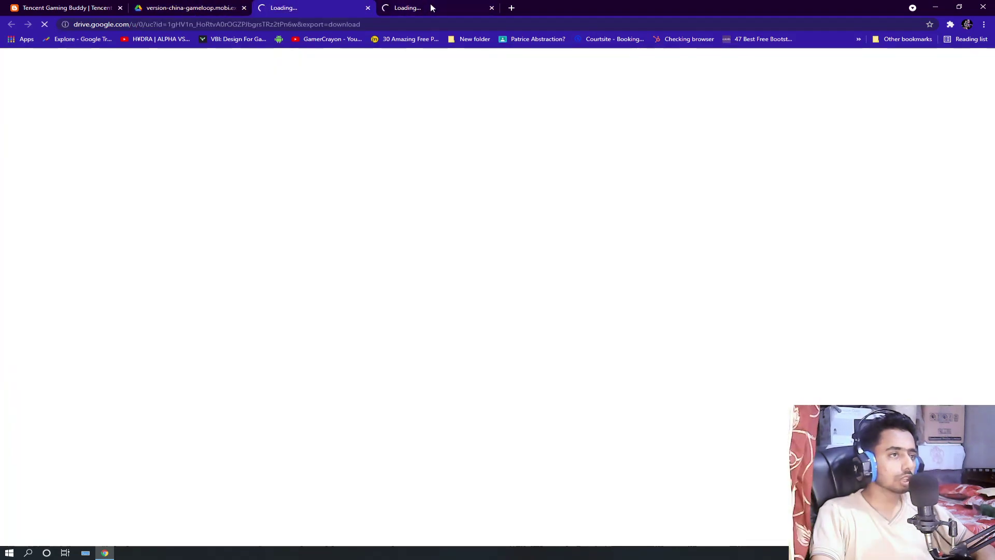
left_click(499, 9)
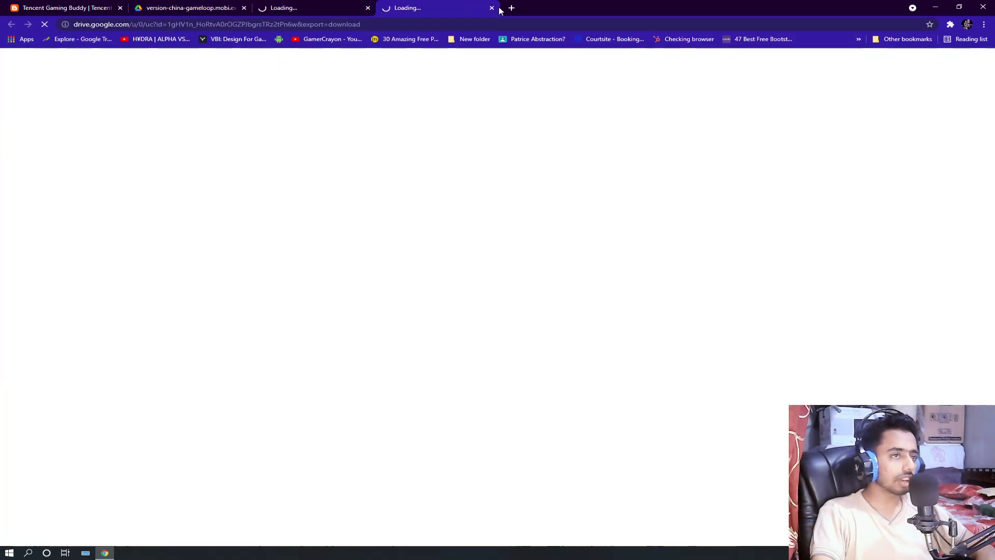
left_click(265, 5)
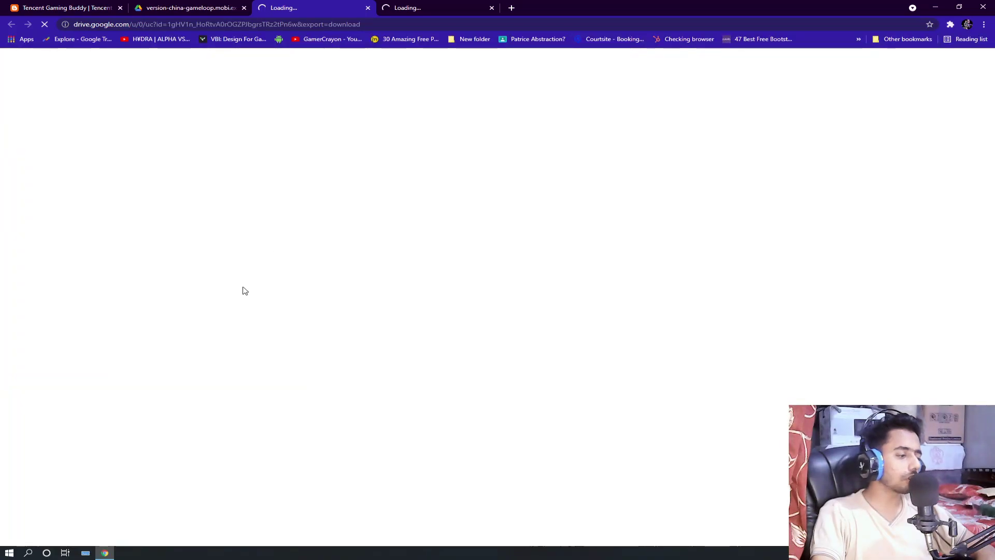
Minimize the browser and open Control Panel in a smaller window over the desktop.
left_click(104, 553)
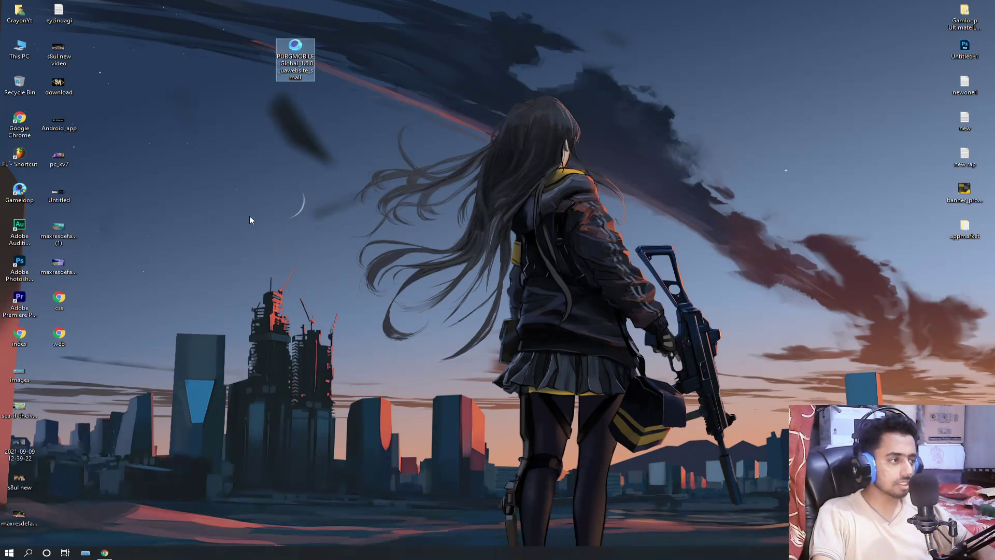
double_click(19, 50)
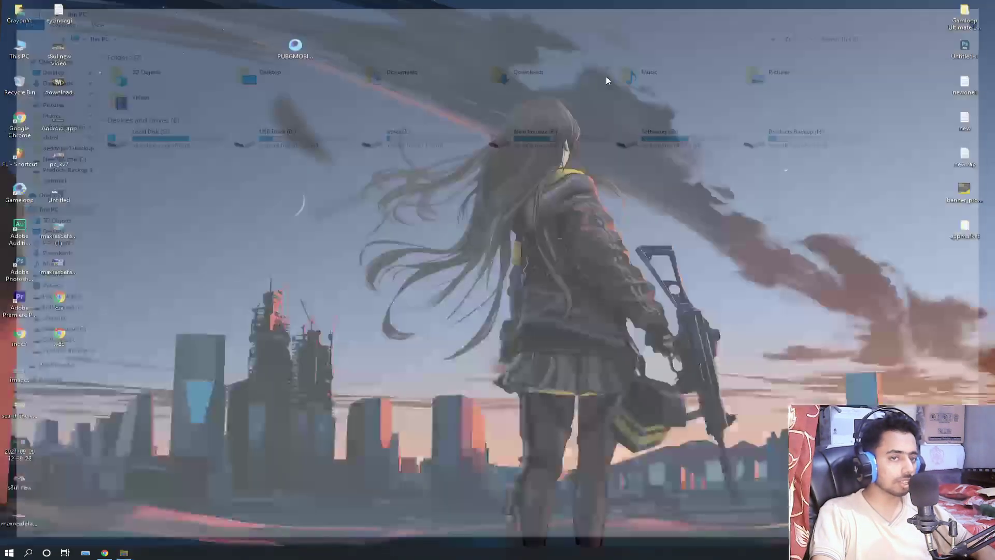
right_click(345, 170)
left_click(373, 211)
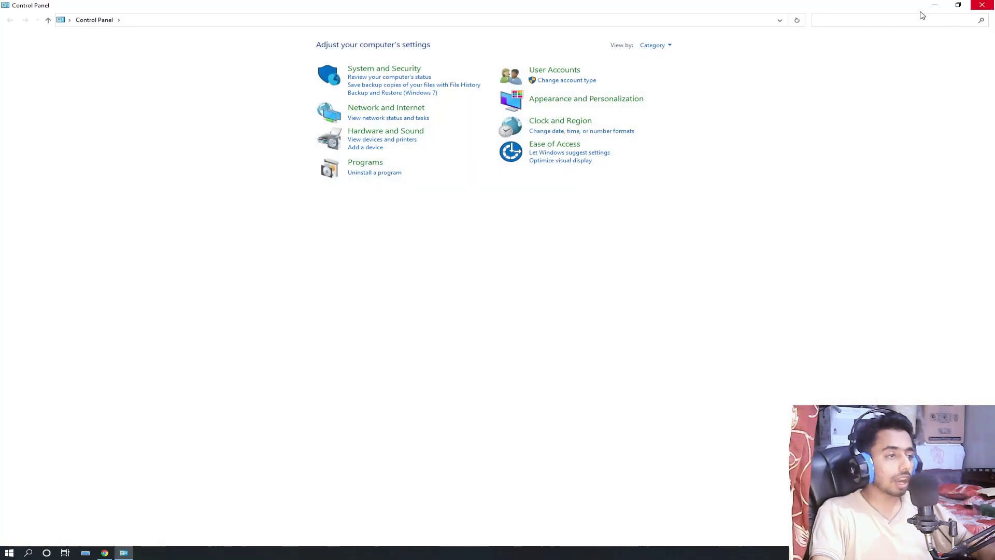
left_click_drag(922, 13, 500, 63)
double_click(295, 45)
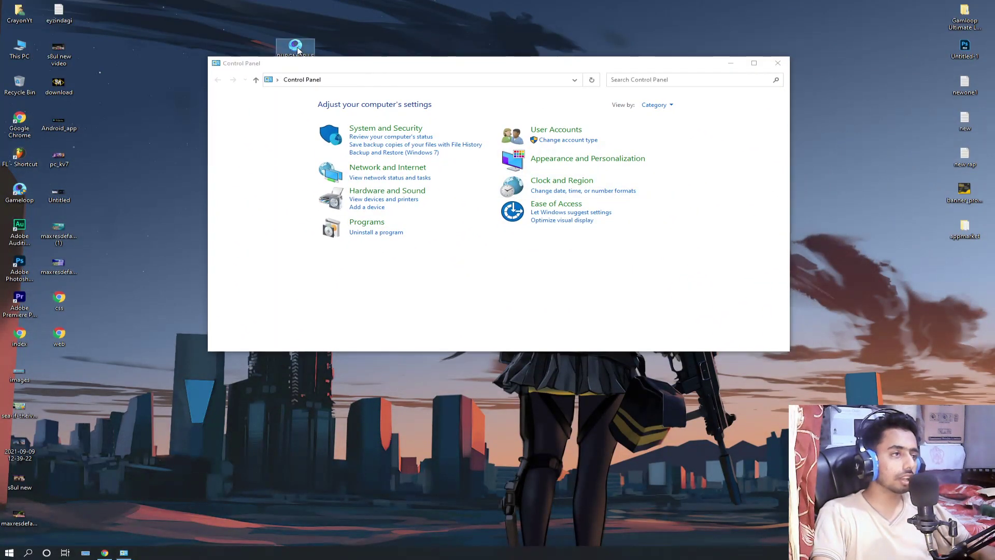
left_click(259, 312)
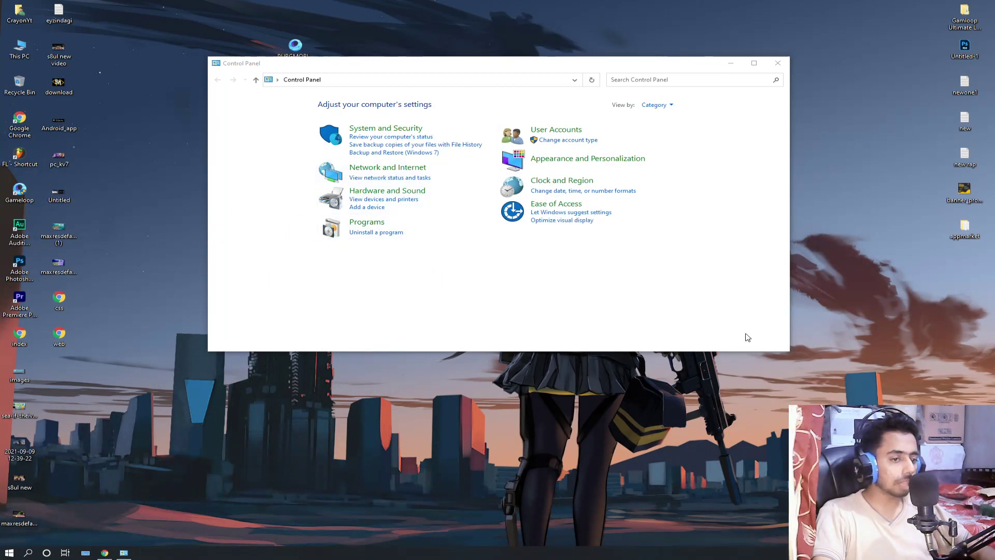
Open the list of installed programs for uninstalling and locate Gameloop in it.
left_click(393, 232)
scroll(379, 212, "down", 8)
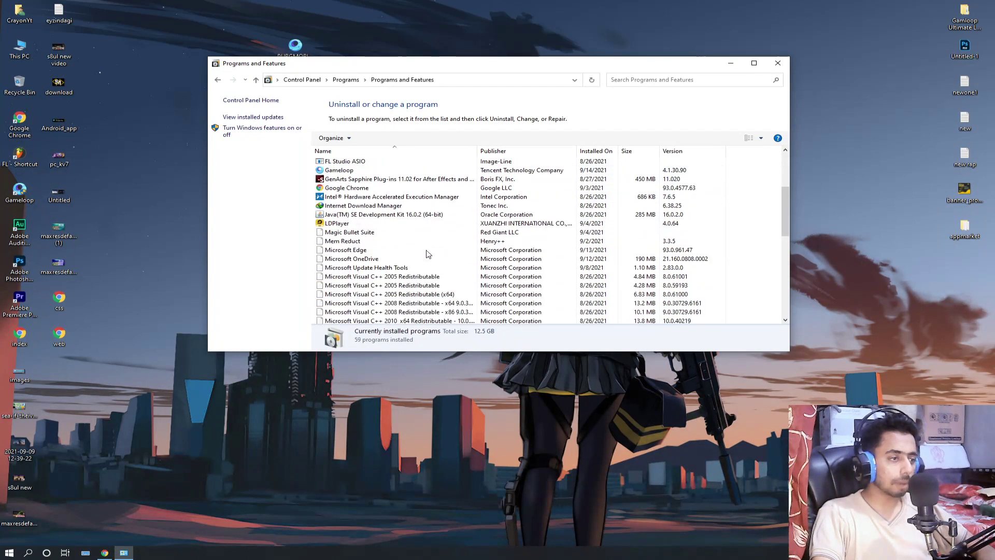
scroll(377, 213, "up", 1)
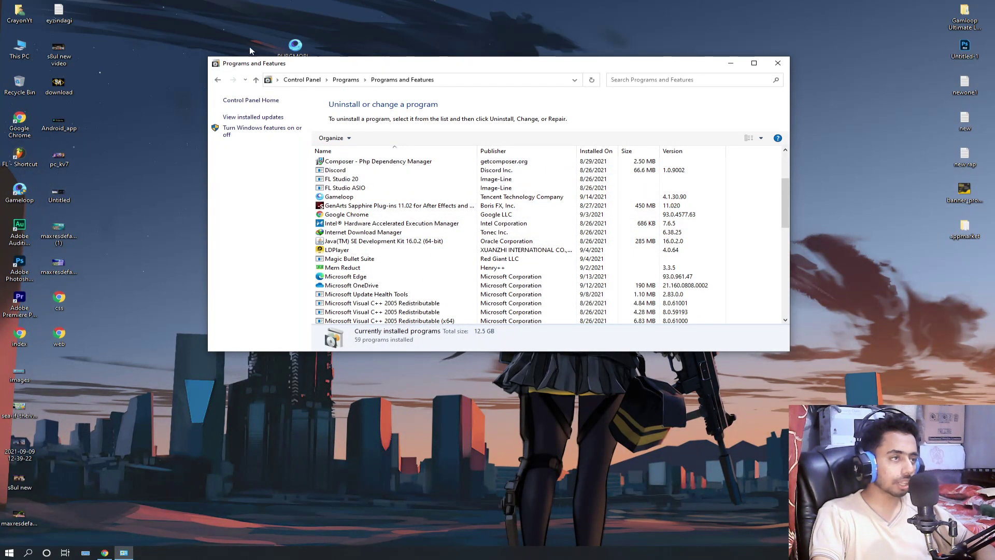
left_click_drag(408, 66, 376, 158)
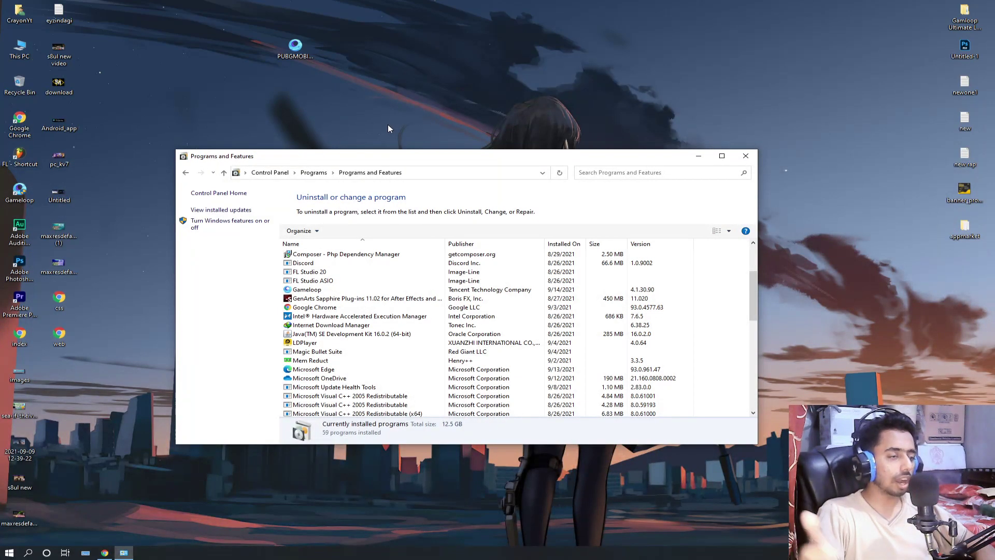
left_click_drag(399, 156, 361, 144)
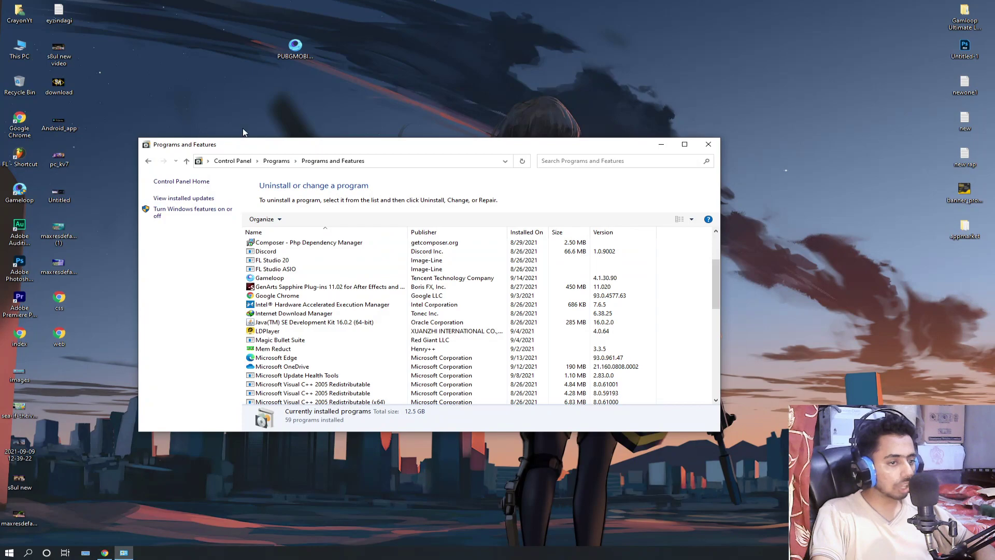
left_click(310, 52)
left_click_drag(280, 51, 438, 53)
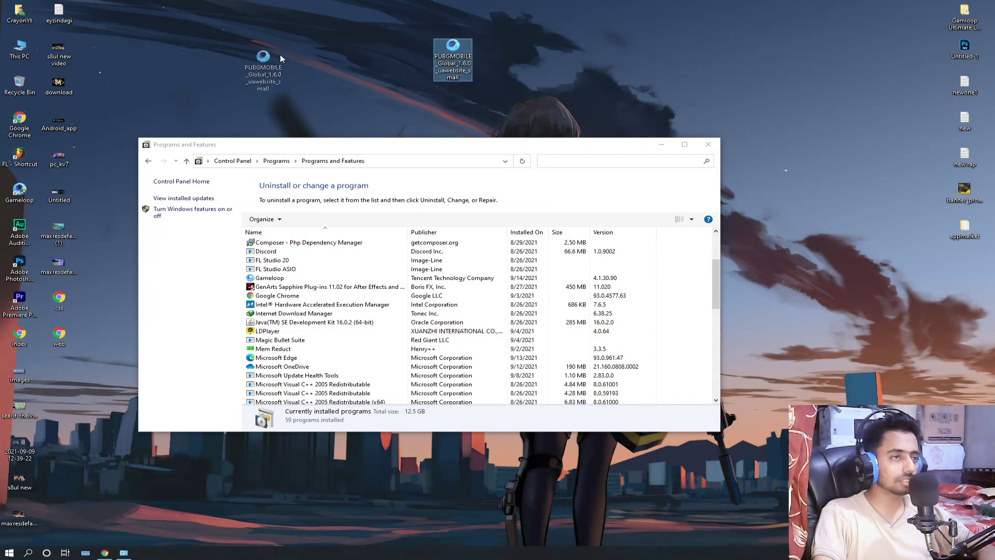
left_click_drag(280, 57, 277, 55)
left_click_drag(402, 144, 411, 122)
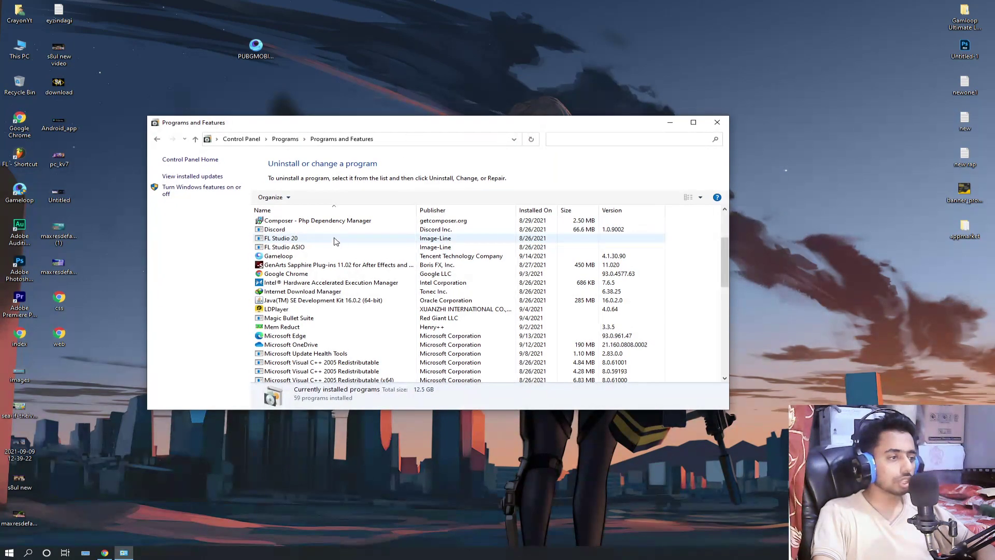
Uninstall Gameloop, allowing the system prompt and skipping both the repair offer and the feedback options.
right_click(298, 257)
left_click(321, 263)
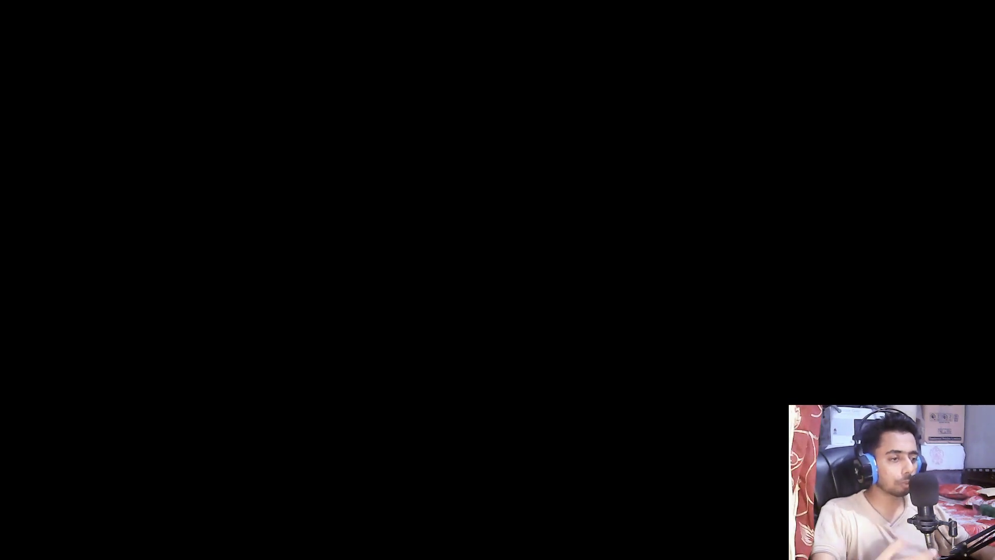
key("alt+y")
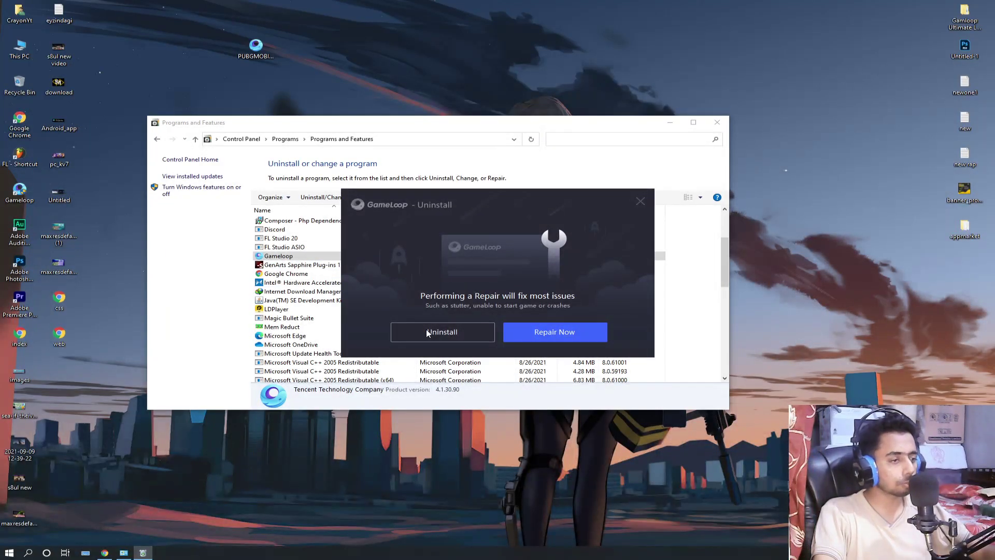
left_click(428, 332)
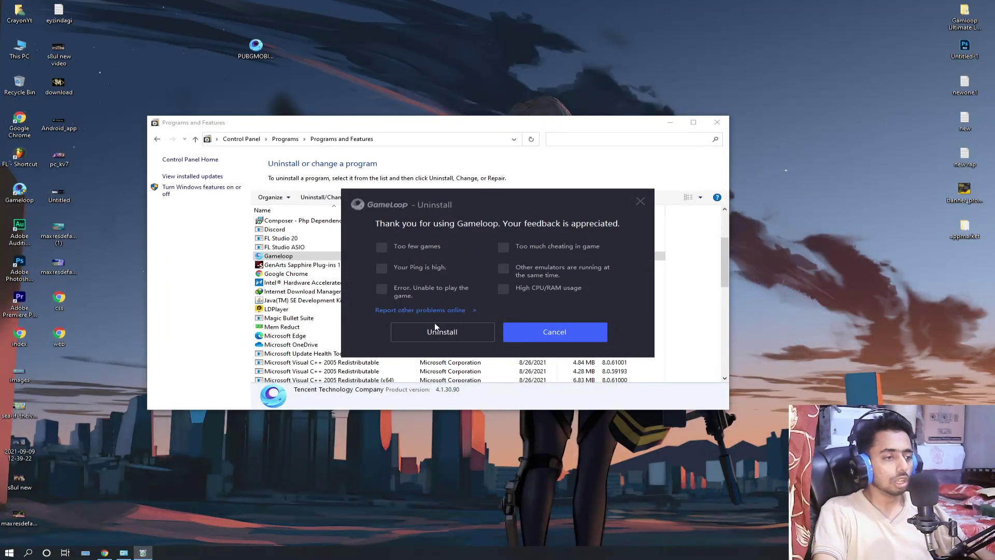
left_click(434, 326)
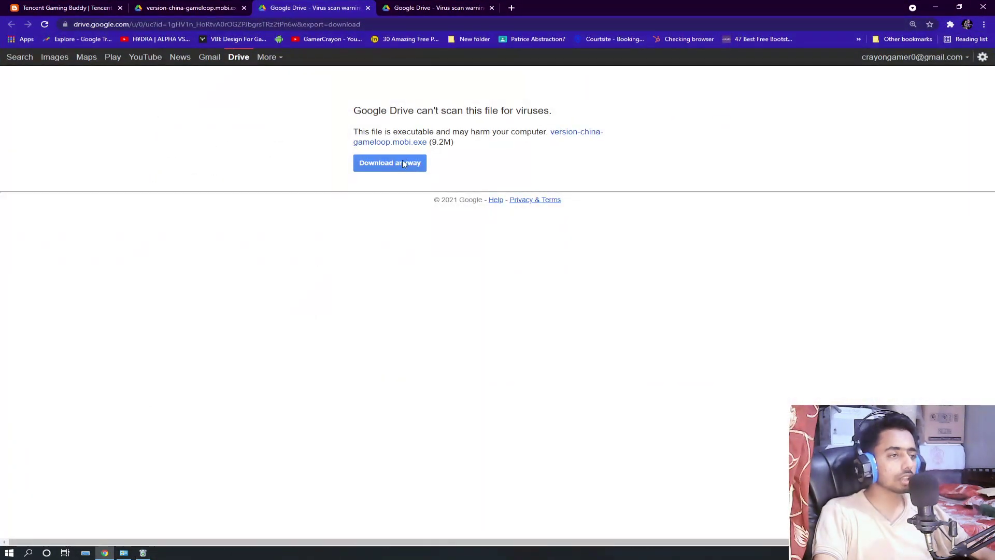
Confirm the download of version-china-gameloop.mobi.exe despite the virus-scan warning, and minimize the browser.
left_click(404, 164)
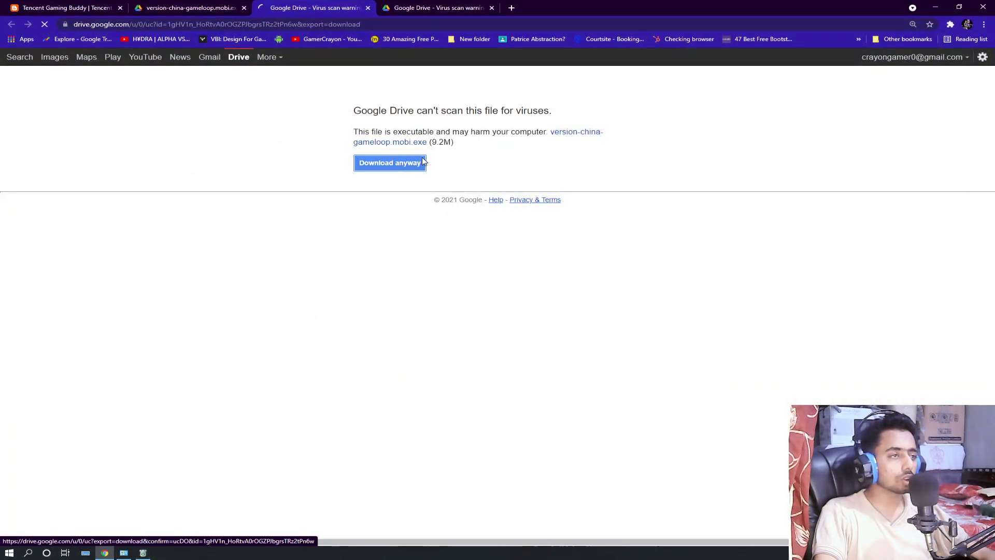
key("ctrl+minus")
key("ctrl+minus")
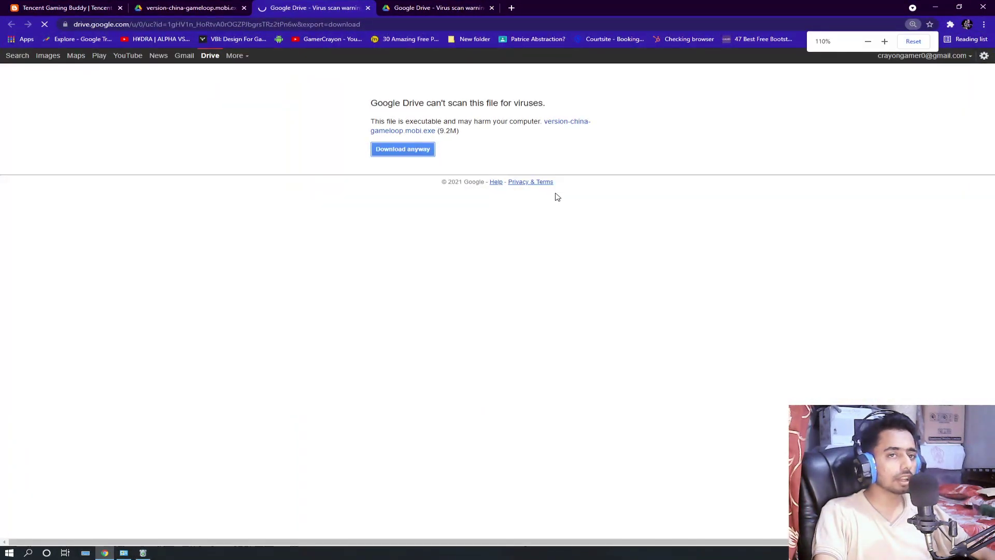
left_click(442, 10)
left_click(938, 6)
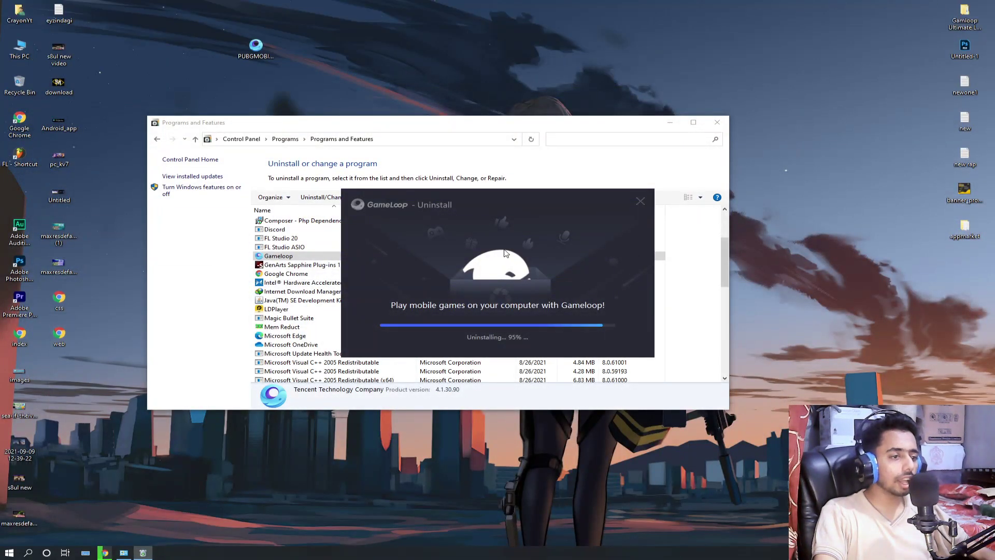
Close the Programs and Features window and the finished Gameloop uninstaller.
left_click_drag(446, 197, 539, 194)
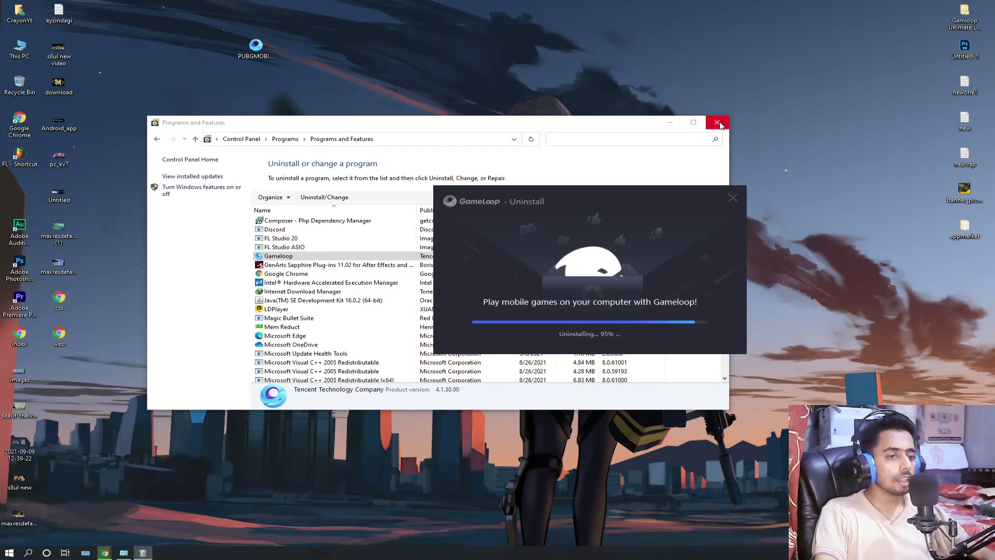
left_click(718, 123)
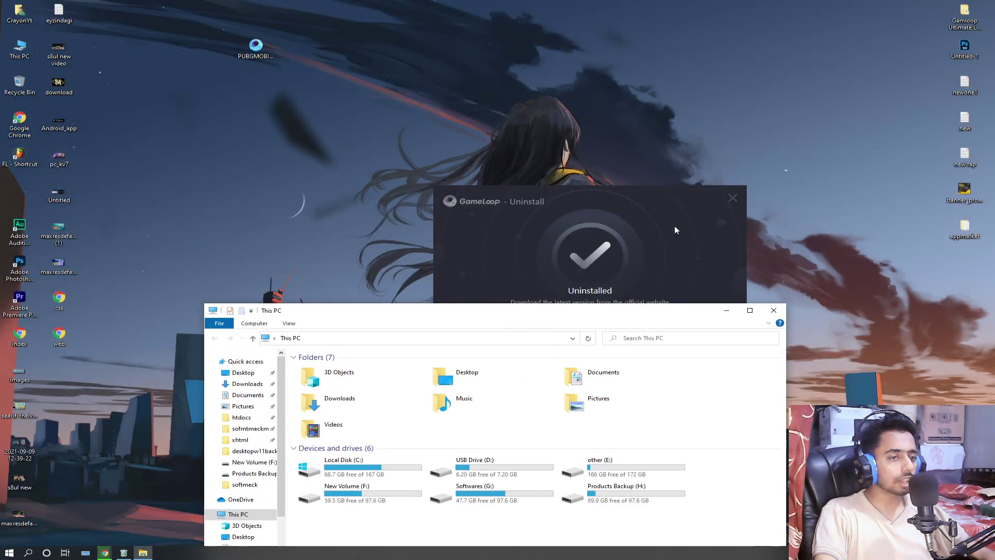
left_click(675, 229)
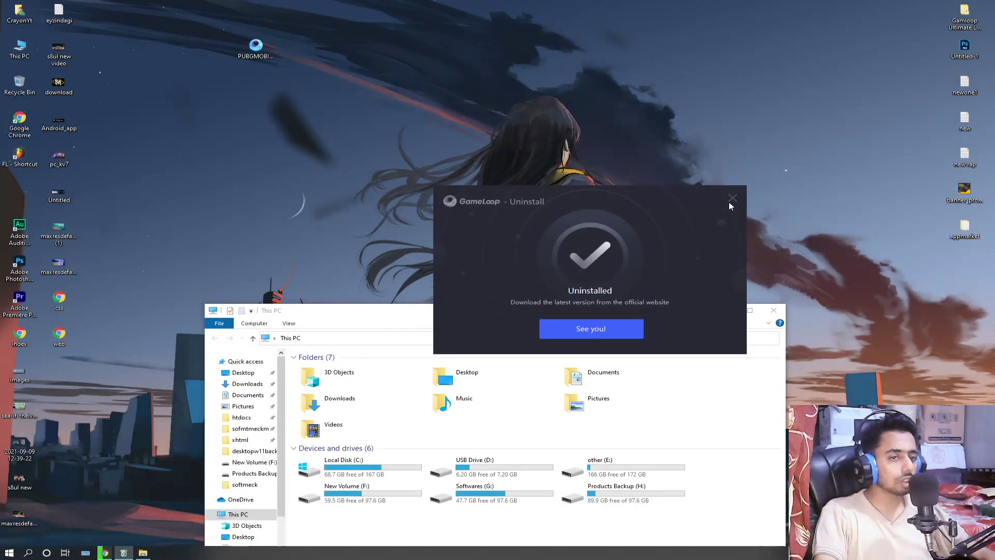
left_click(731, 198)
Maximize the This PC window, open Local Disk (C:) and select the aow_drv text document.
left_click(750, 310)
left_click(279, 133)
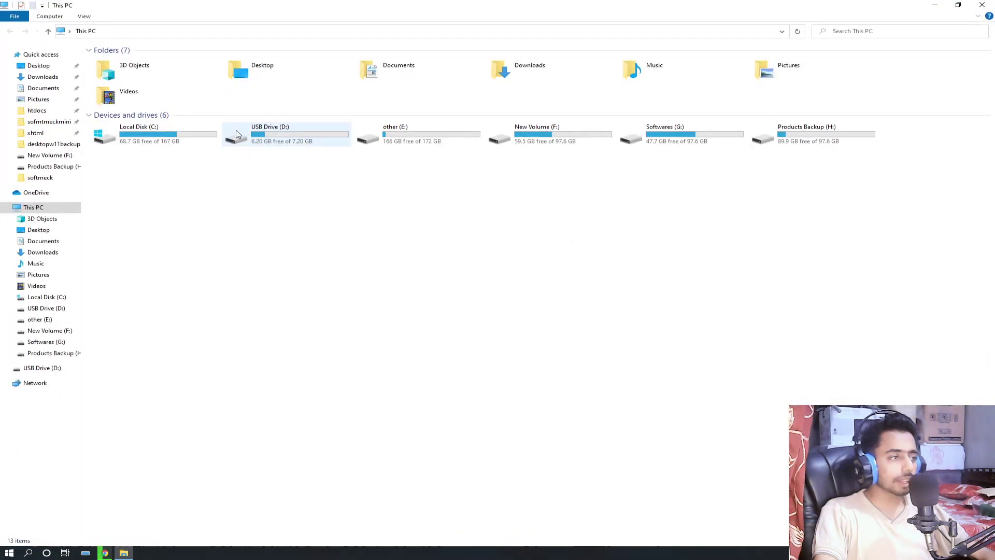
double_click(186, 141)
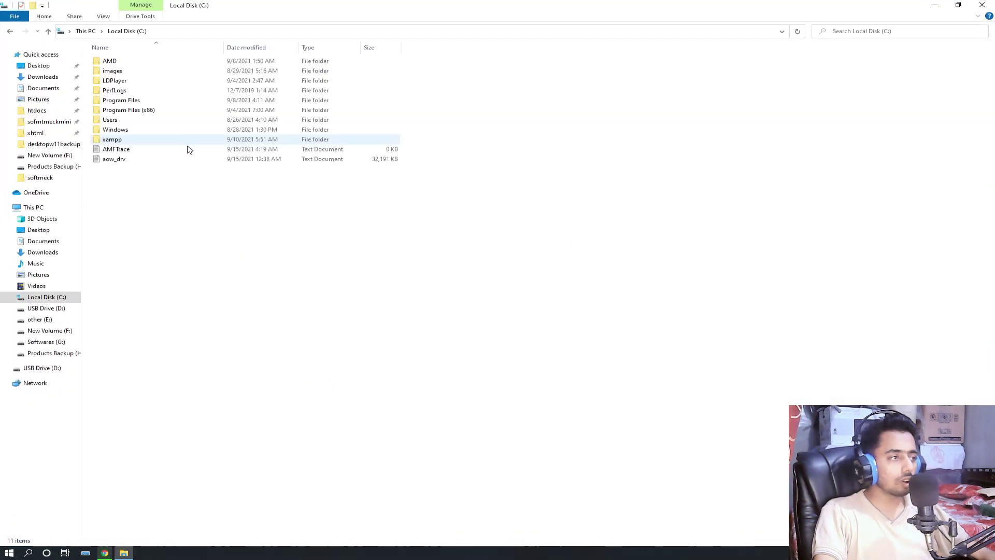
left_click(145, 160)
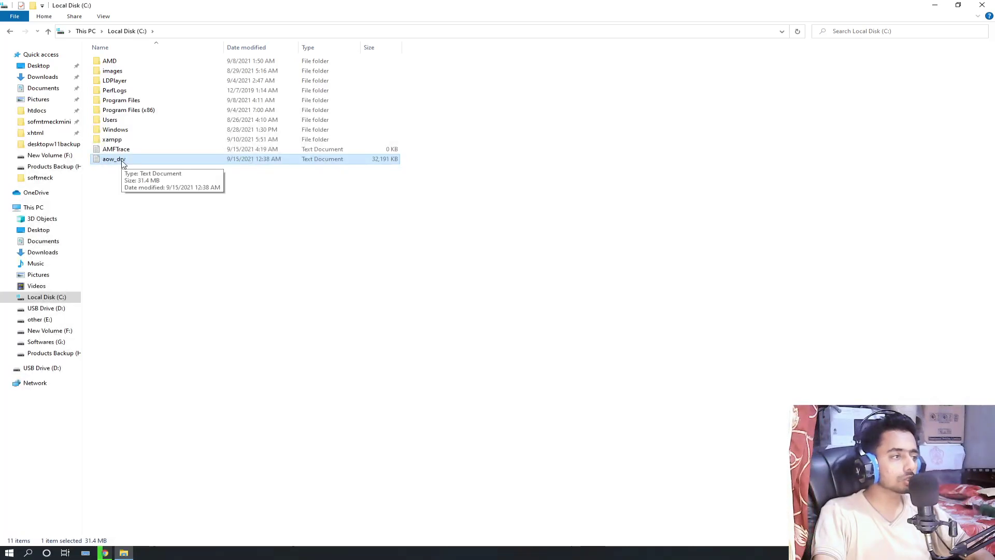
Check USB Drive (D:) and delete the Temp folder from the other (E:) drive.
left_click(60, 309)
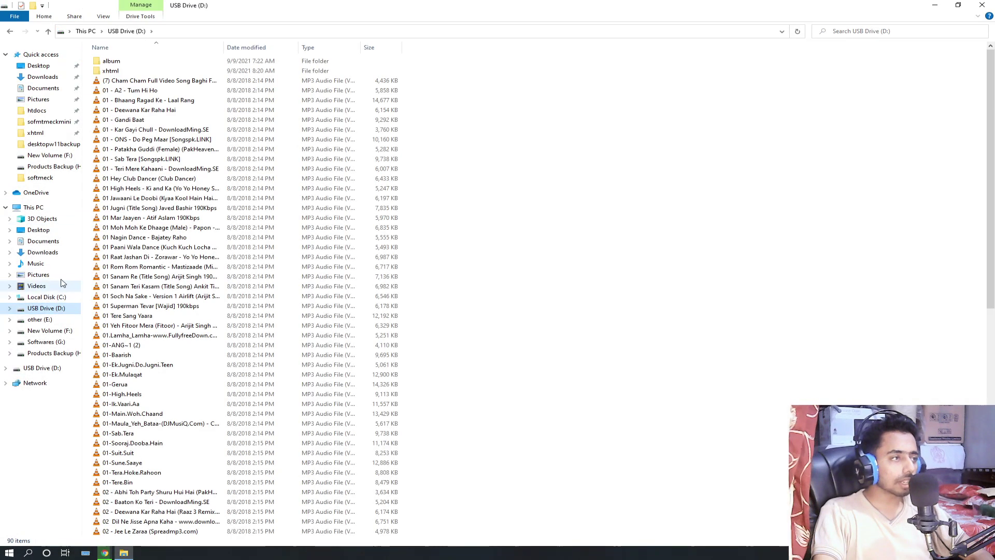
left_click(42, 319)
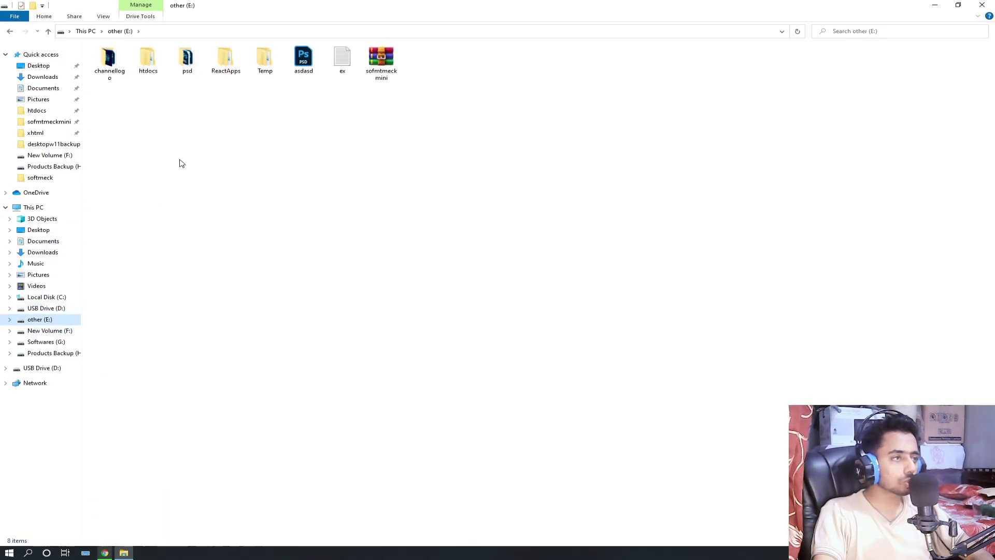
left_click(264, 67)
key("Delete")
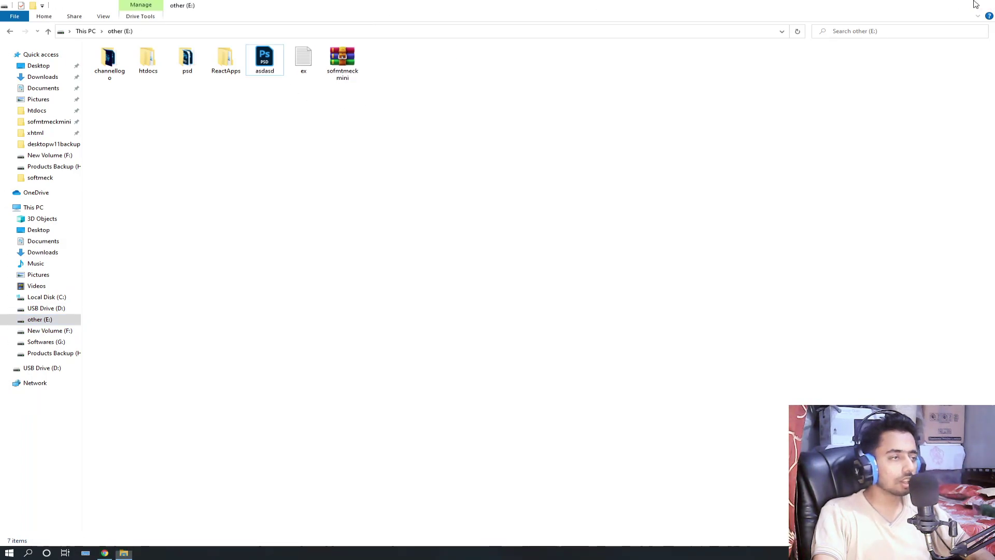
Open the AppData folder through the Run dialog, select the Tencent folder inside Roaming, and close the window.
key("super+d")
key("super+r")
type("appdata")
key("Return")
double_click(344, 4)
double_click(399, 182)
scroll(475, 330, "down", 1)
scroll(475, 330, "down", 3)
left_click(402, 269)
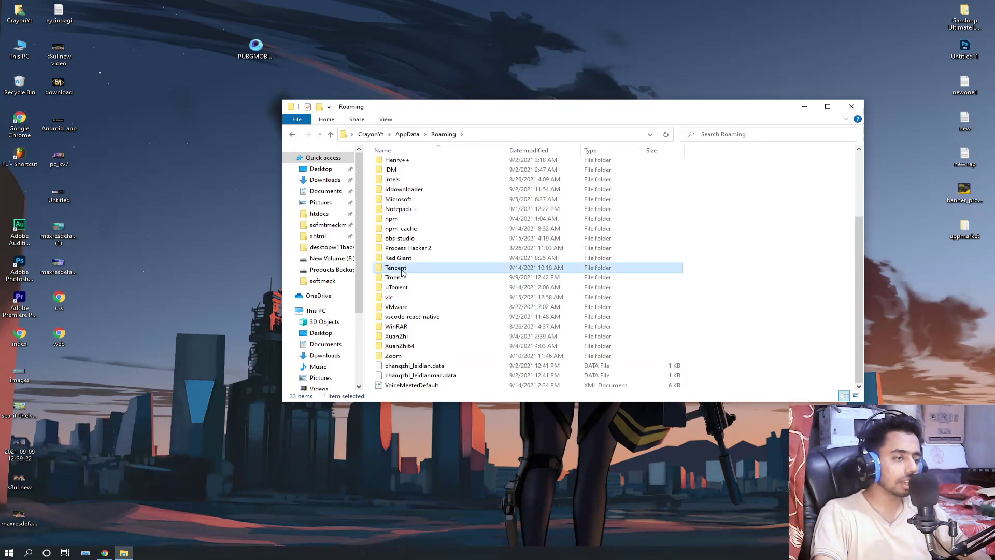
left_click(848, 107)
Open the Registry Editor and expand the SOFTWARE branch under HKEY_CURRENT_USER.
key("super")
type("reg")
key("Return")
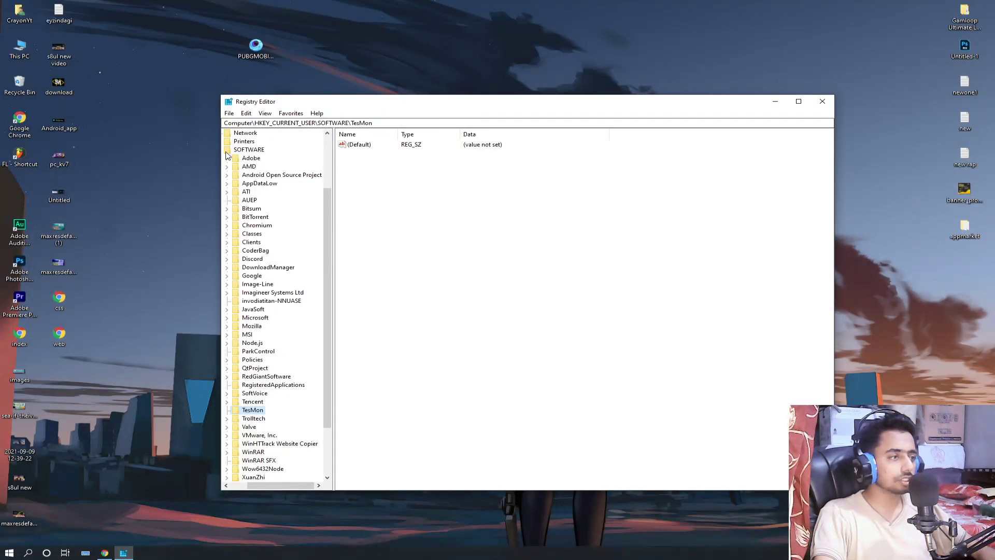
left_click(232, 151)
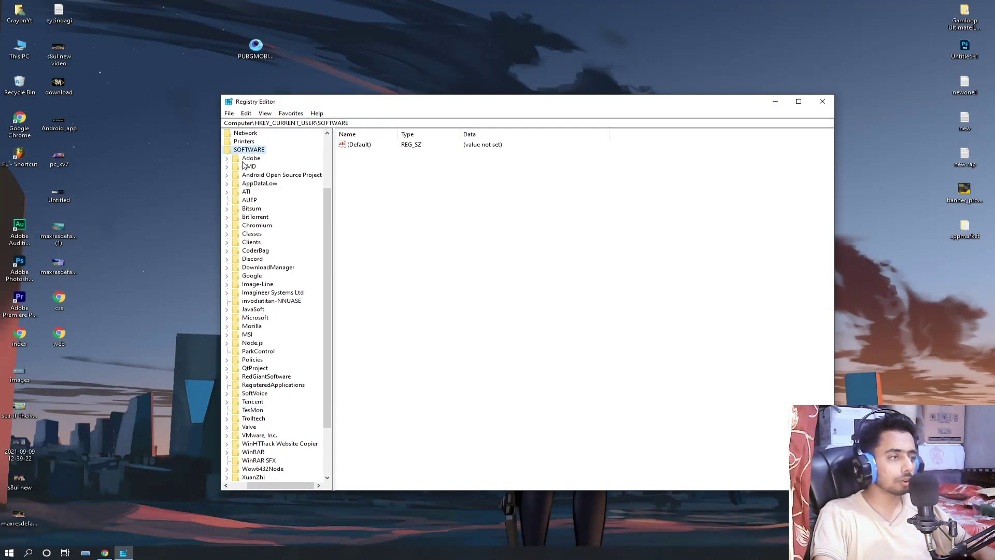
scroll(294, 473, "up", 3)
scroll(239, 311, "left", 2)
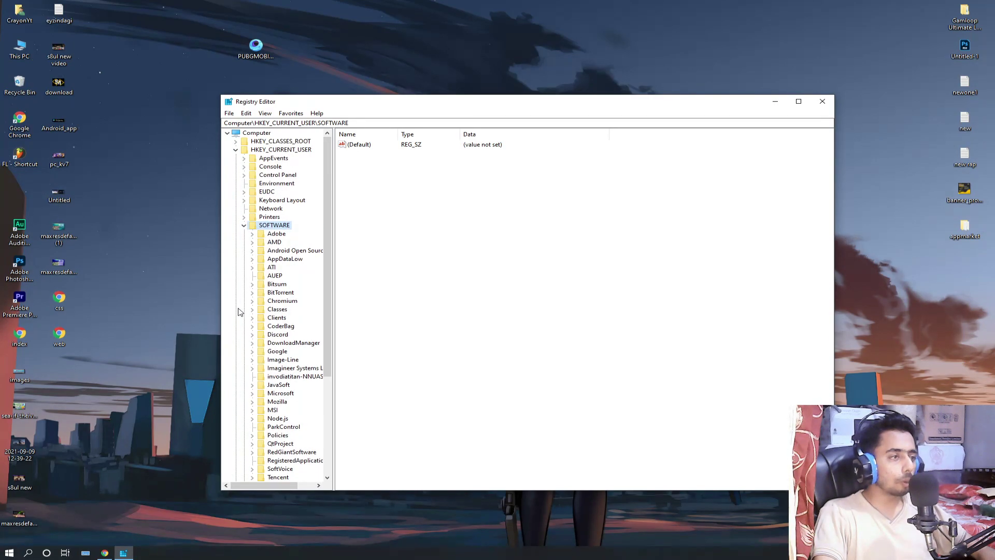
left_click(243, 225)
left_click(236, 150)
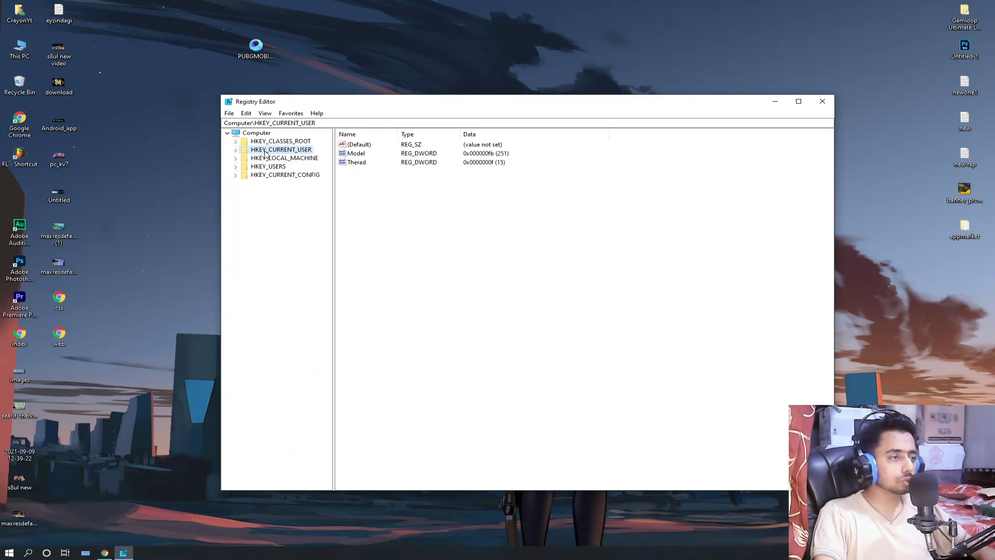
left_click(236, 150)
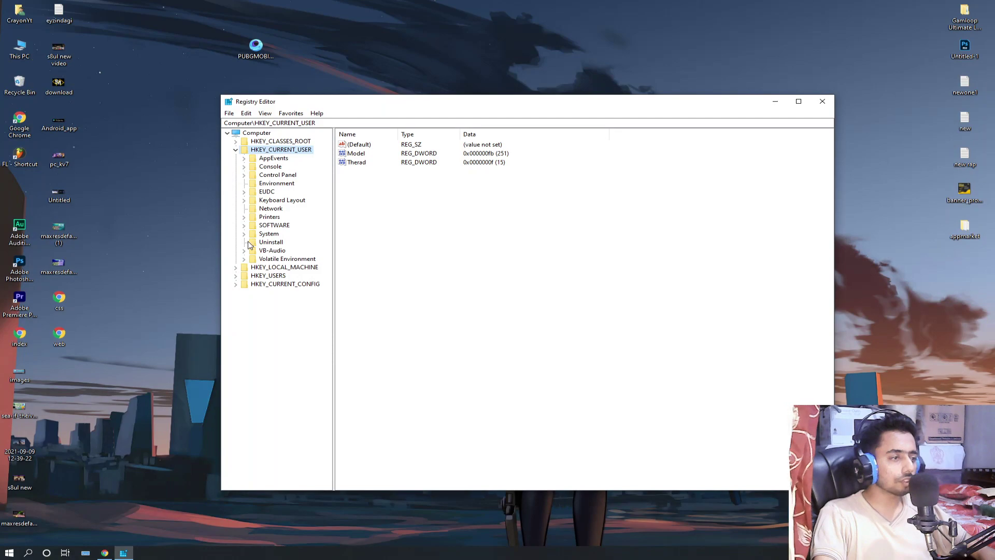
left_click(243, 224)
Delete the Tencent key from HKEY_CURRENT_USER\SOFTWARE with its subkeys and close the Registry Editor.
scroll(305, 275, "down", 2)
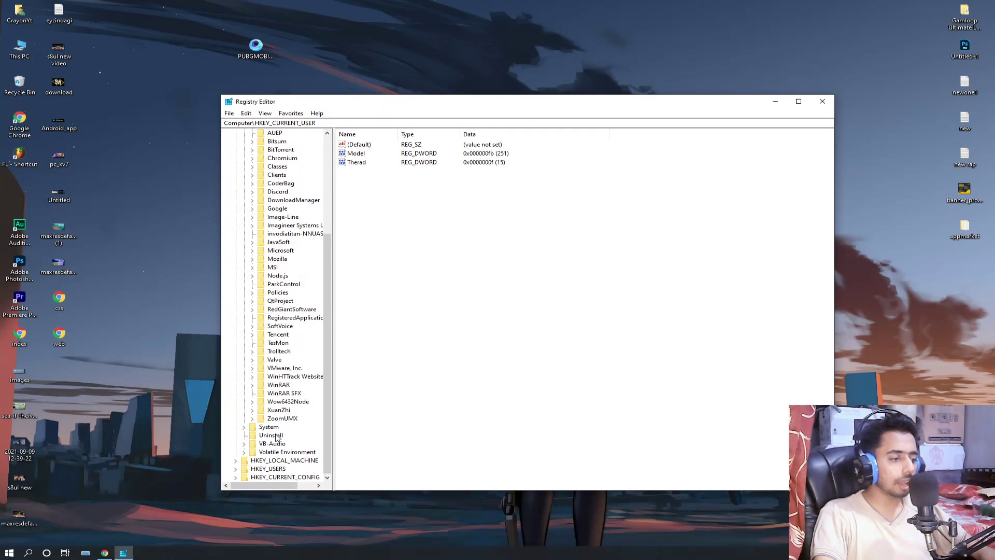
scroll(276, 438, "up", 6)
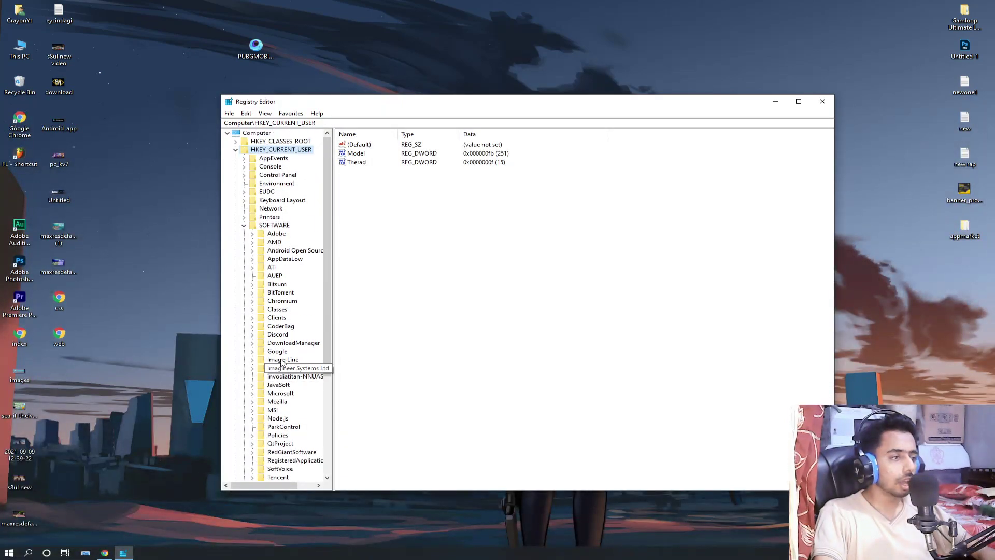
scroll(302, 350, "down", 6)
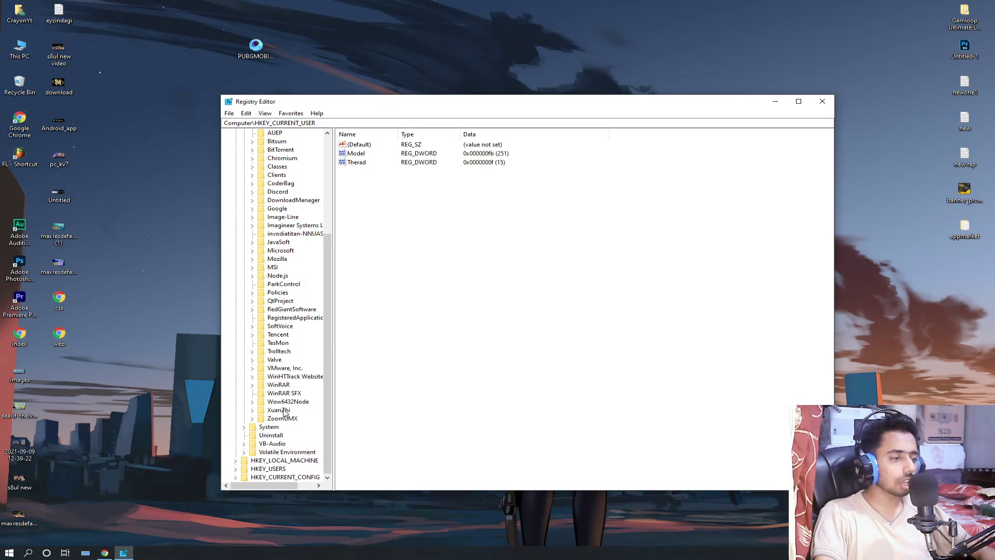
left_click(270, 336)
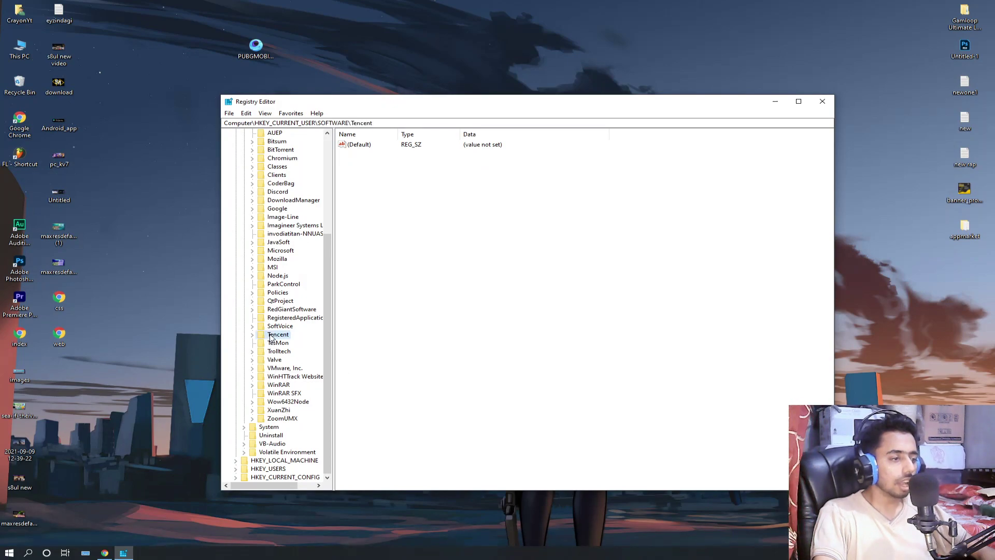
right_click(270, 335)
left_click(298, 377)
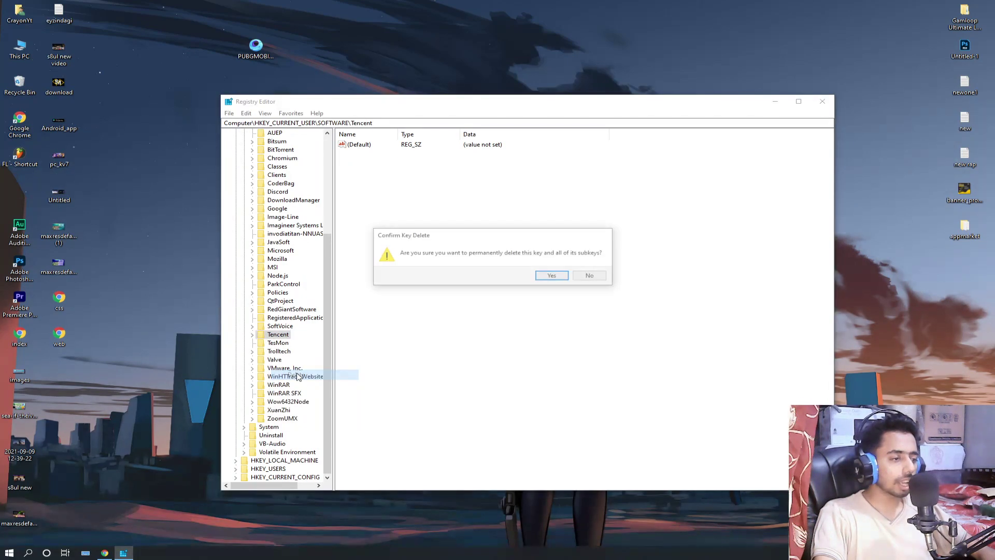
left_click(553, 275)
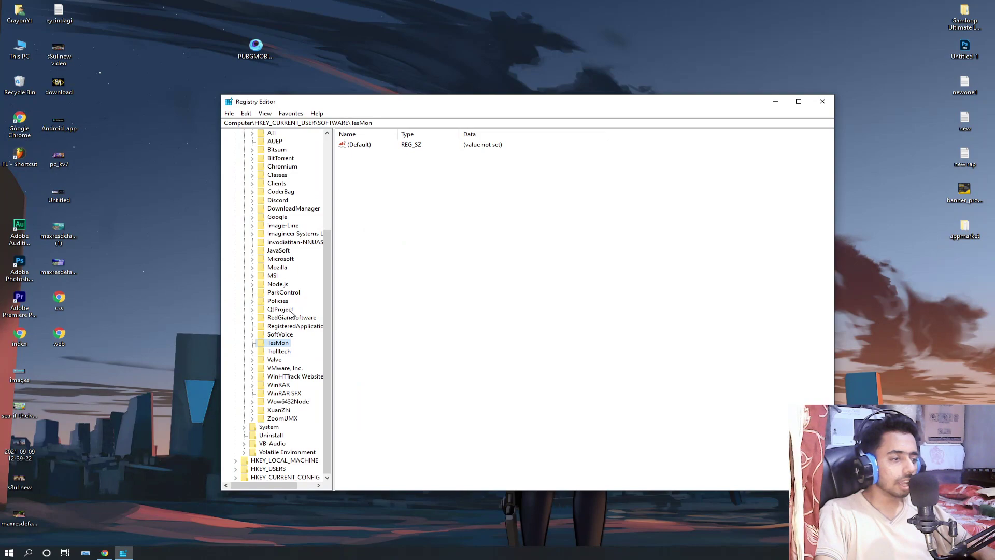
left_click(822, 101)
Refresh the desktop and empty the Recycle Bin, confirming the permanent deletion.
right_click(371, 123)
left_click(386, 158)
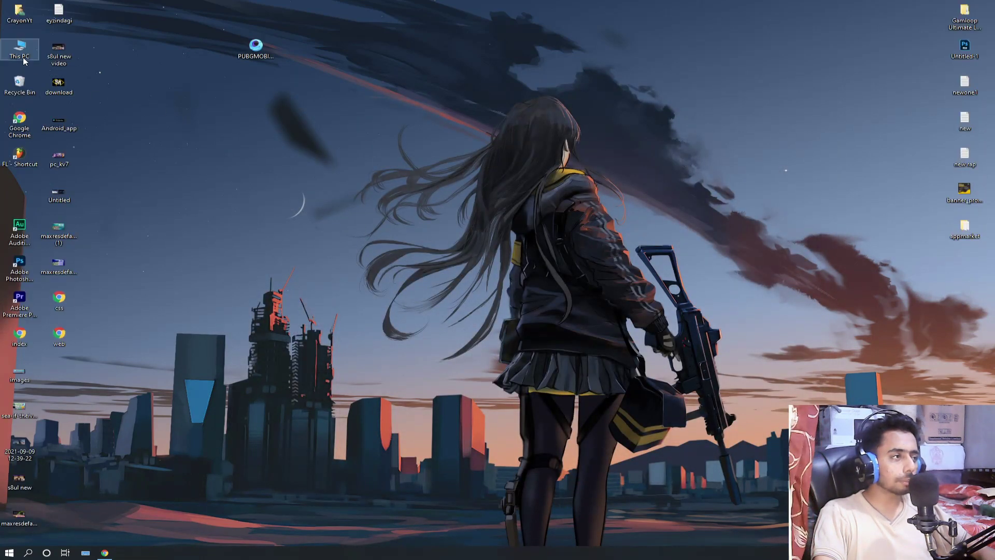
right_click(28, 79)
left_click(57, 90)
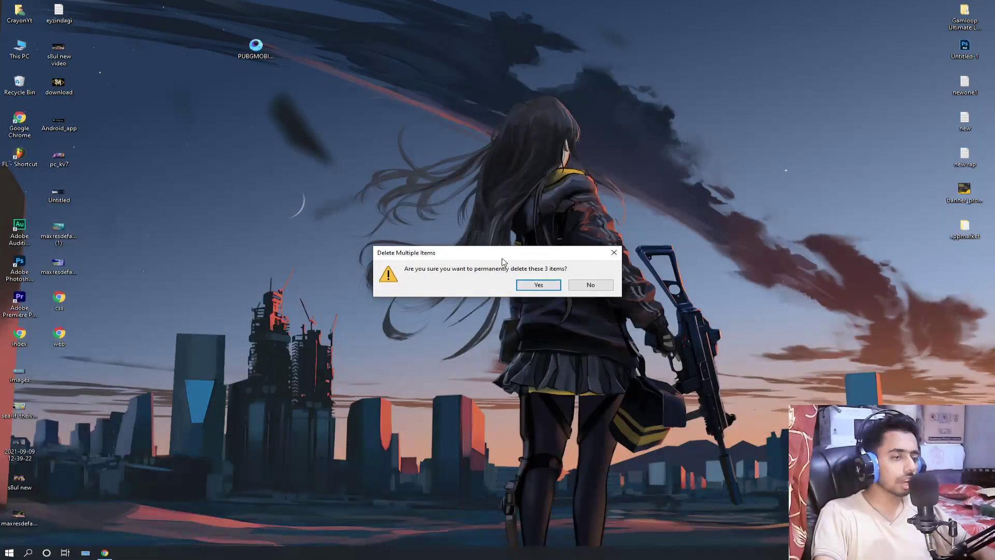
left_click(527, 286)
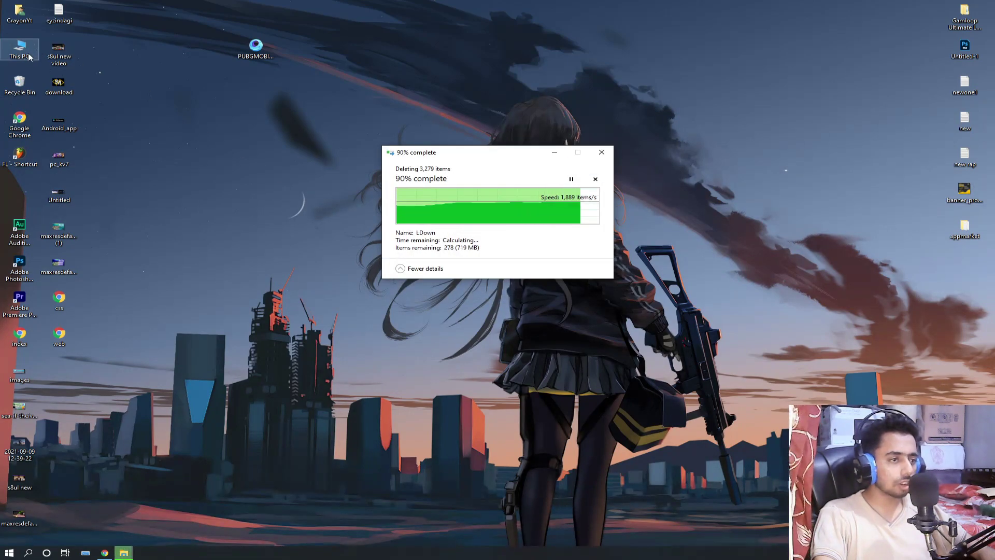
Open This PC and turn on the display of hidden items.
double_click(19, 49)
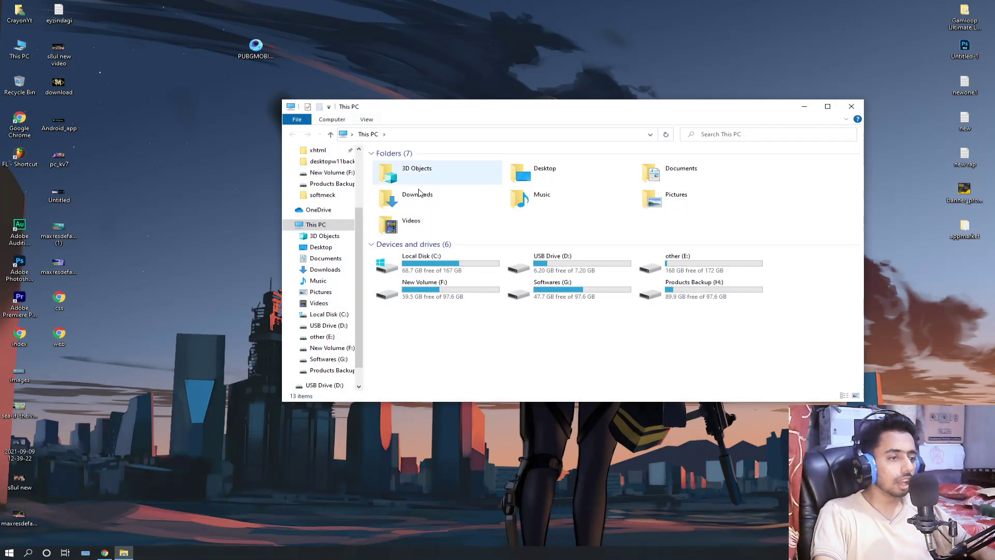
left_click(451, 269)
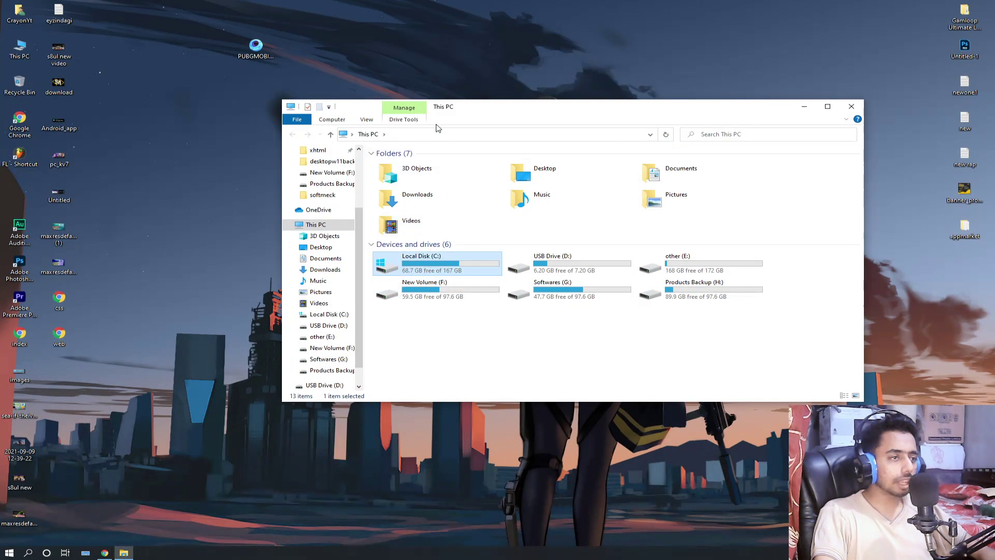
left_click(366, 120)
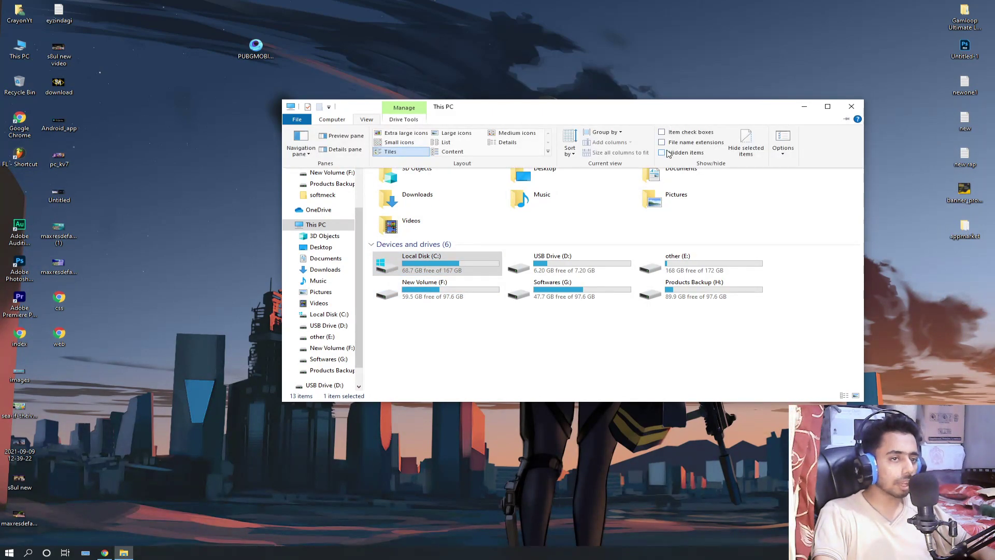
Open the Tencent folder inside ProgramData on Local Disk (C:).
left_click(439, 265)
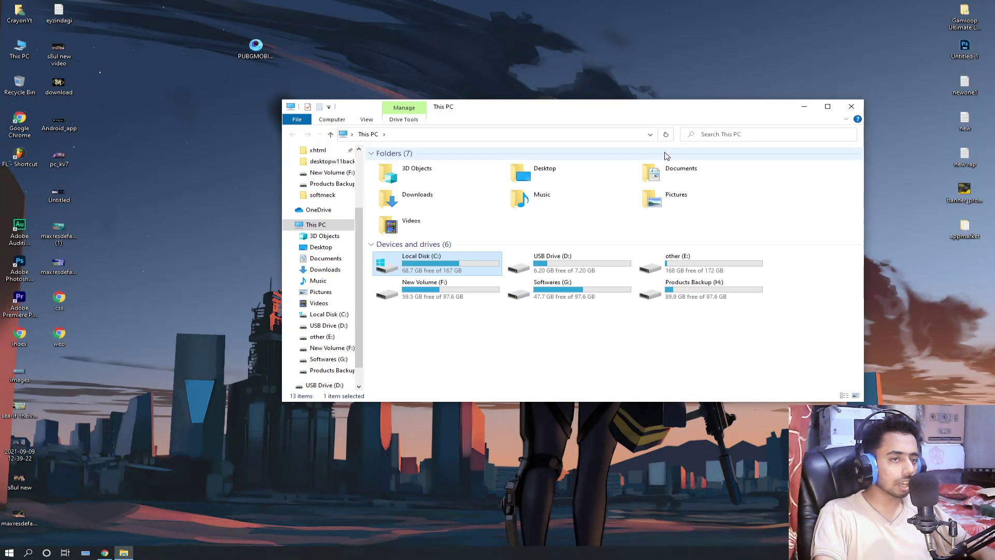
double_click(439, 265)
left_click(396, 235)
double_click(396, 234)
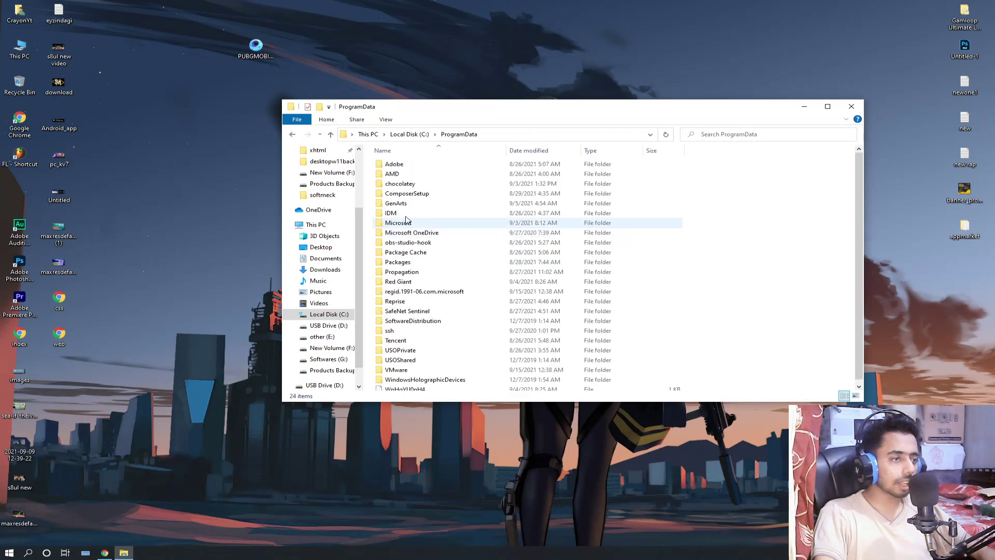
key("t")
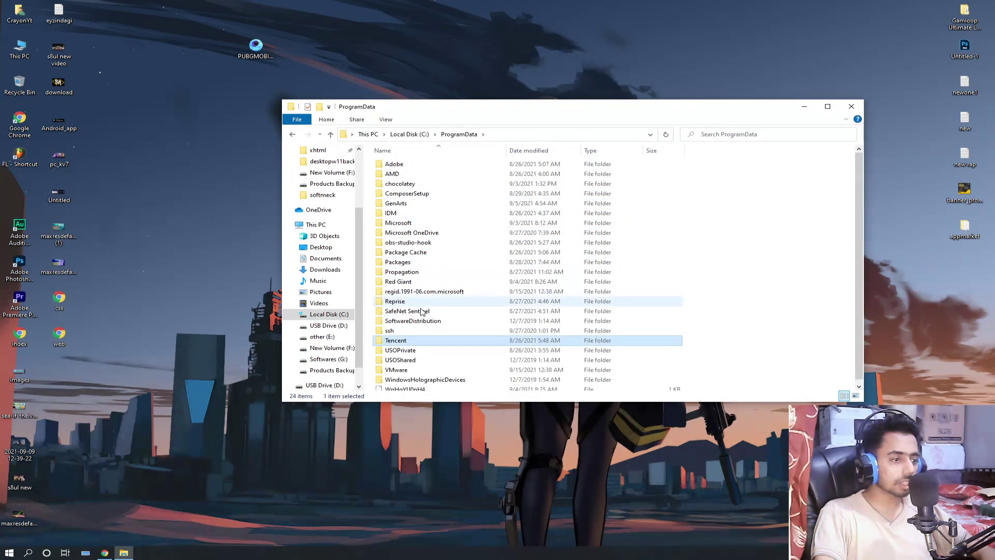
double_click(404, 340)
Delete all the contents of the ProgramData Tencent folder, skipping the QQPCMgr folder that is in use.
key("ctrl+a")
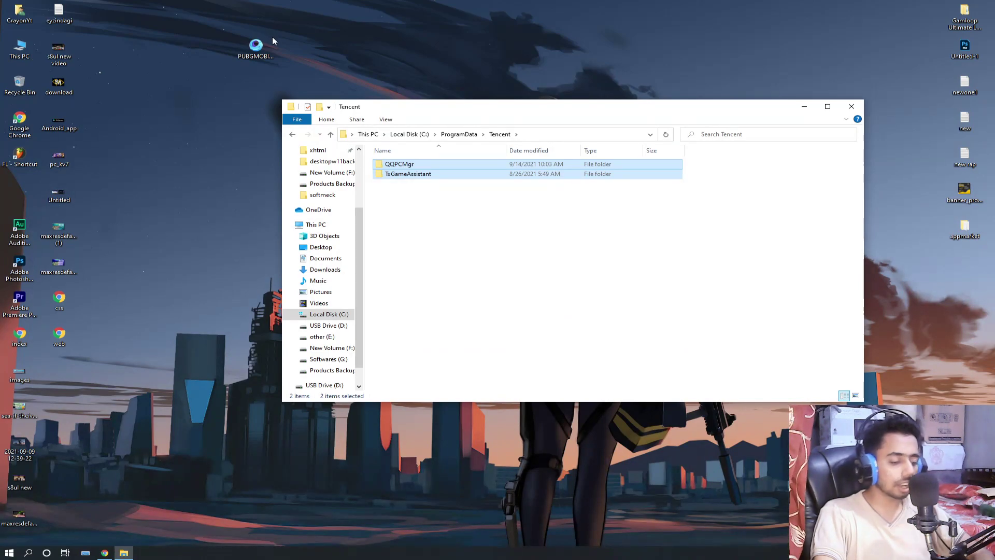
key("Delete")
left_click(477, 235)
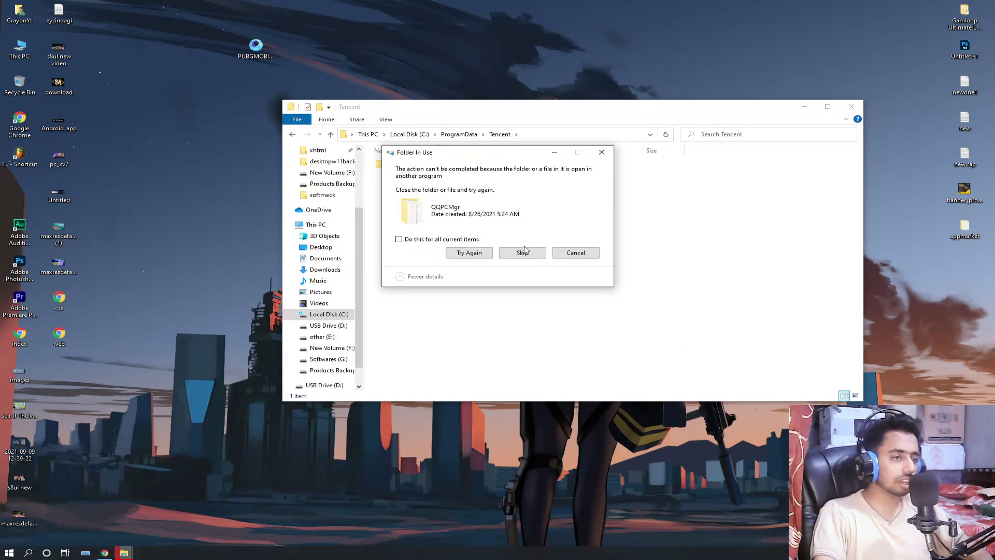
left_click(529, 254)
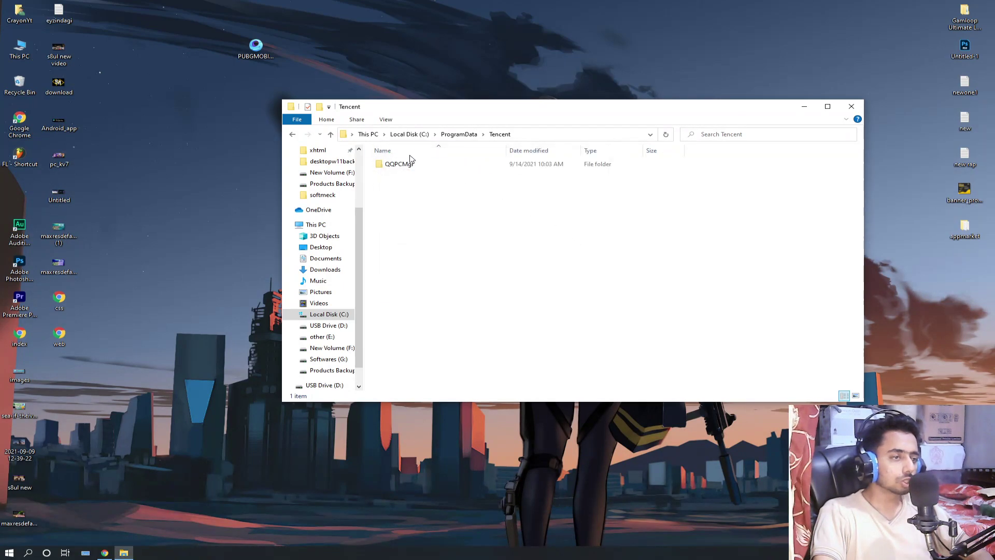
Check the files inside the QQPCMgr folder and go back up to Local Disk (C:).
double_click(408, 165)
left_click(406, 166)
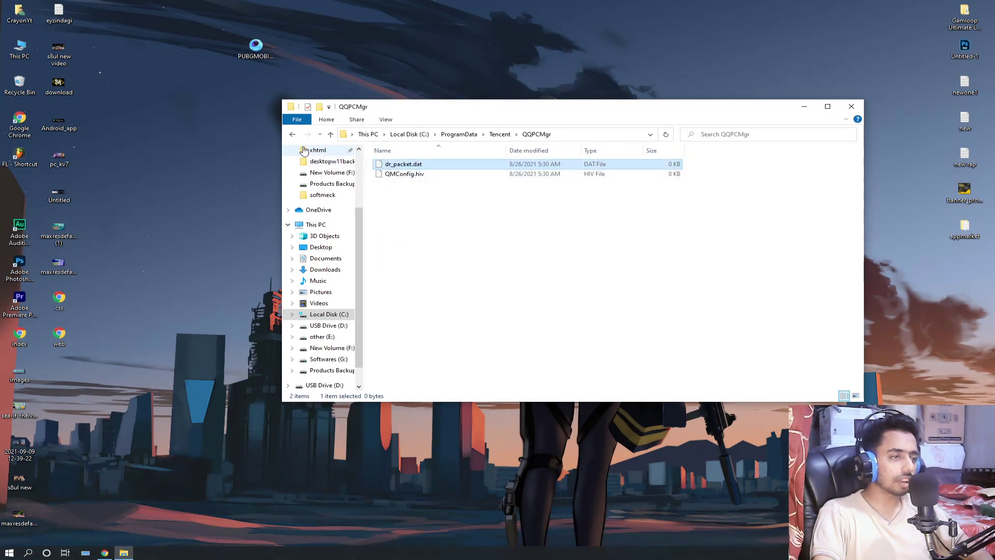
left_click(329, 135)
left_click(328, 136)
left_click(328, 135)
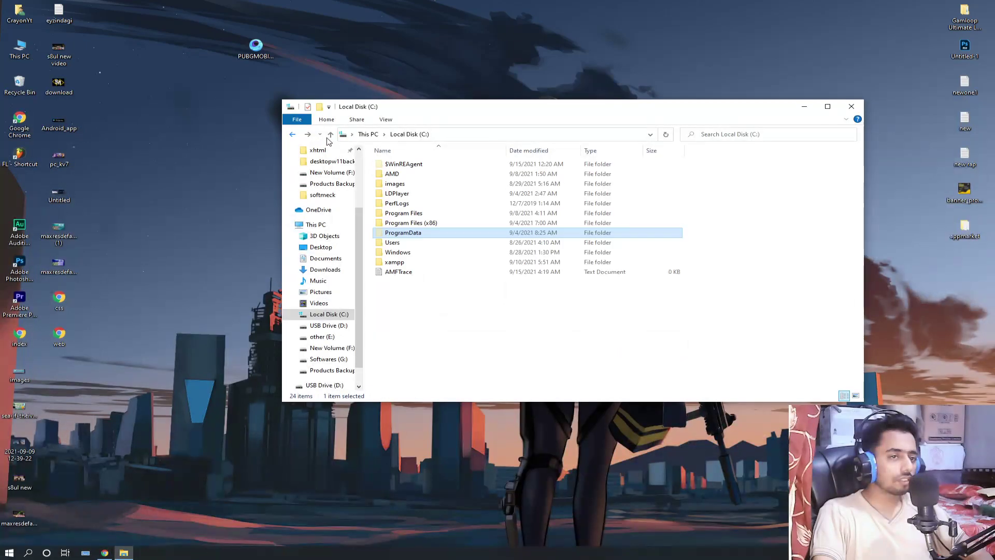
Turn off the display of hidden items on Local Disk (C:) and close the window.
left_click(385, 119)
left_click(657, 153)
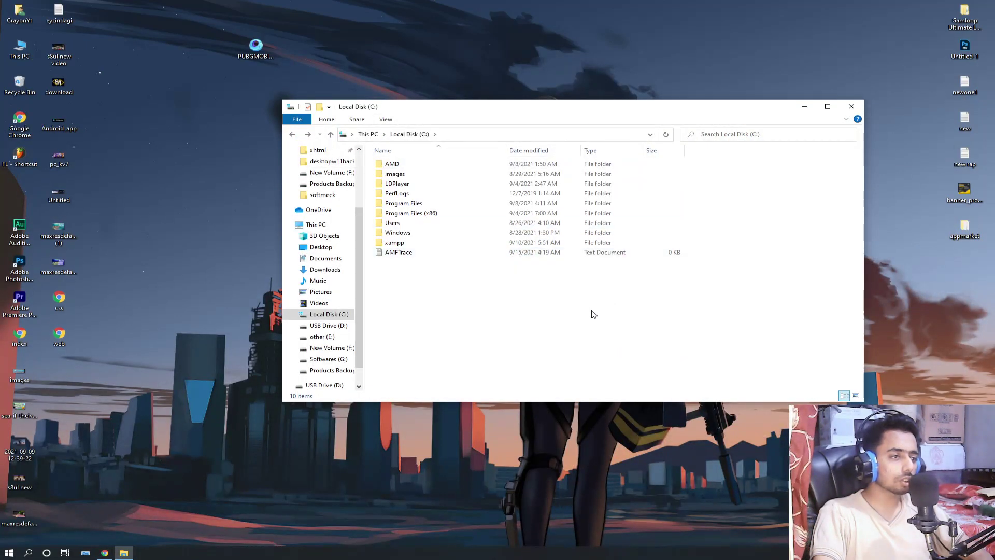
key("ctrl+a")
left_click(850, 106)
Refresh the desktop.
right_click(460, 55)
left_click(487, 93)
left_click(254, 52)
left_click_drag(254, 52, 400, 104)
Copy version-china-gameloop.mobi from the Downloads folder to the desktop and close the Downloads window.
double_click(19, 49)
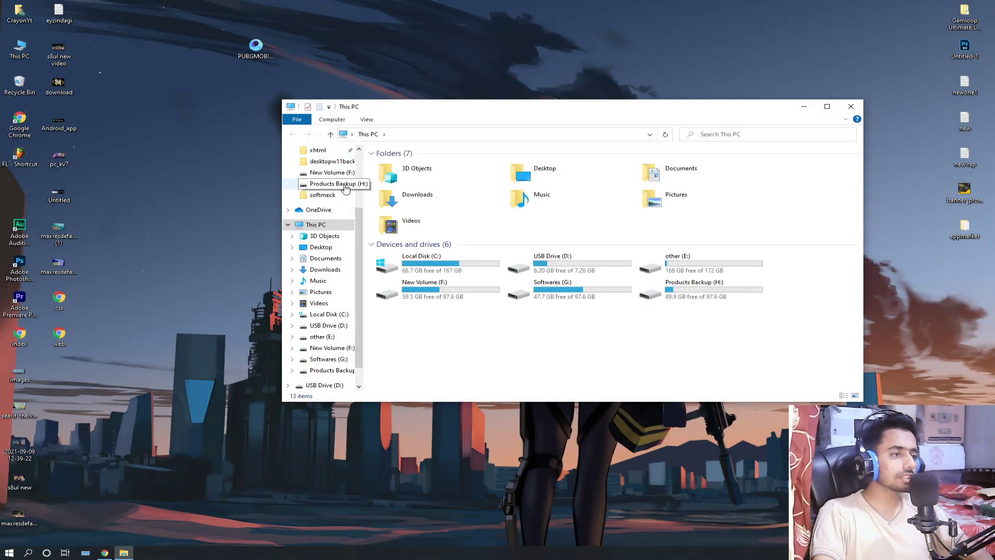
scroll(342, 181, "up", 3)
left_click(331, 180)
left_click(421, 177)
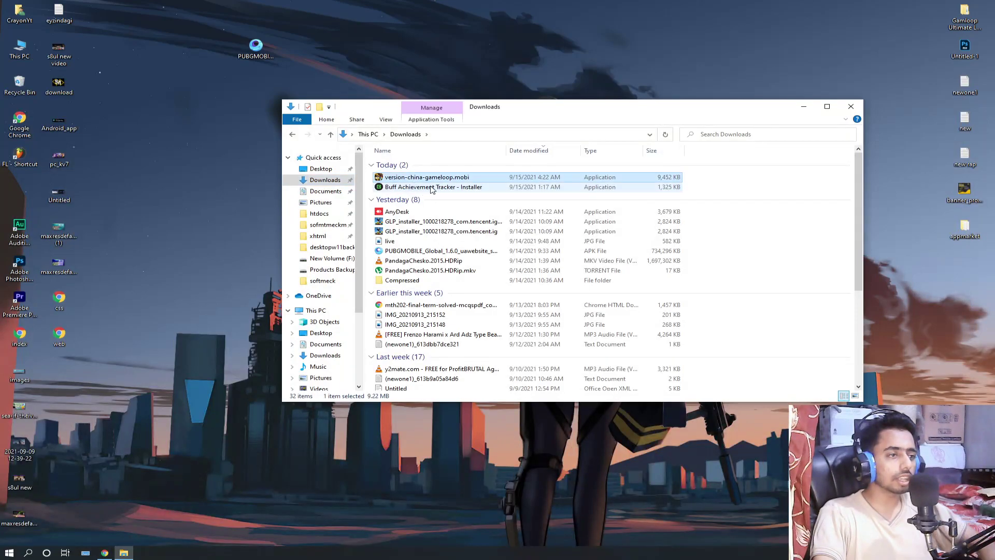
right_click(374, 29)
left_click(399, 82)
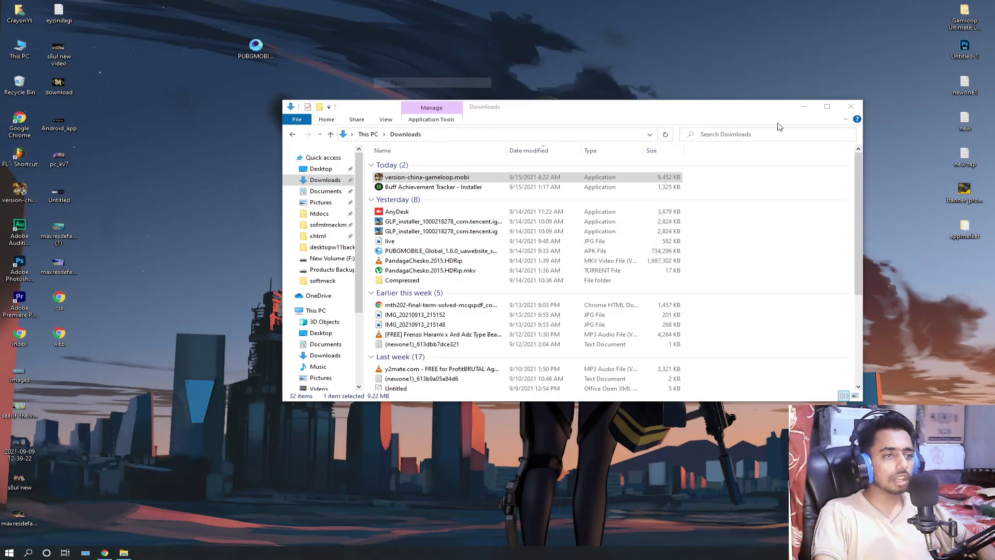
left_click(850, 106)
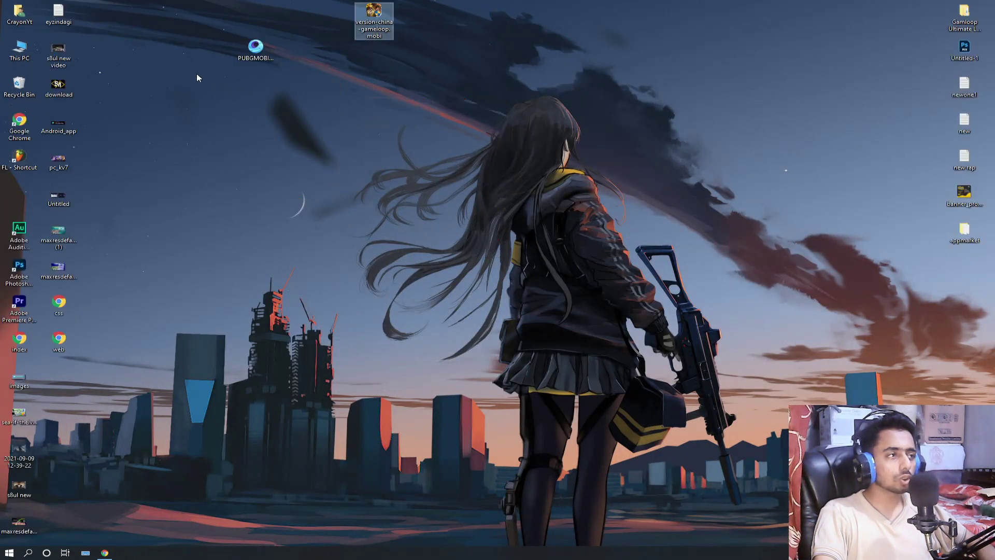
Place the PUBG Mobile APK and the version-china-gameloop.mobi installer side by side on the desktop and run the installer.
right_click(198, 74)
left_click(151, 86)
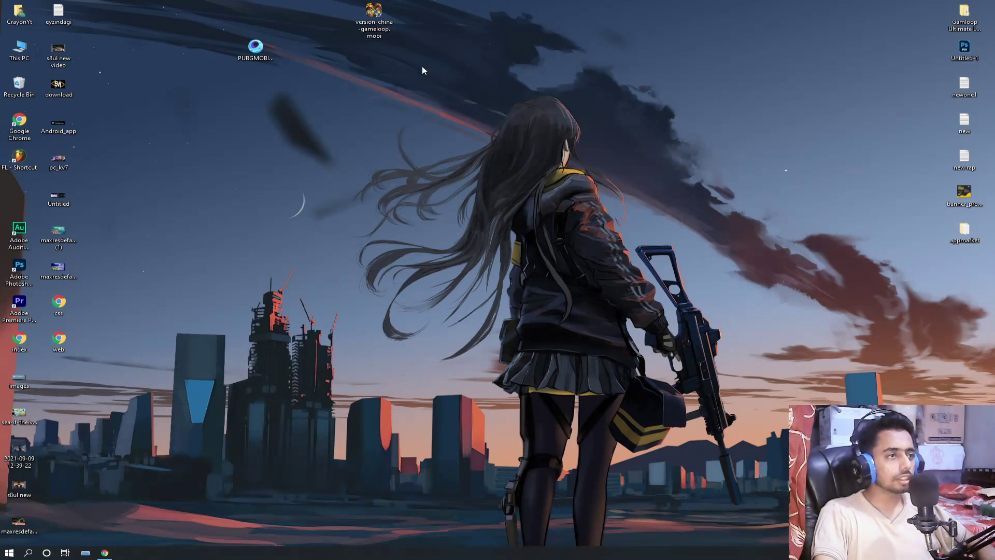
left_click_drag(425, 72, 237, 4)
left_click_drag(373, 12, 412, 121)
left_click(464, 158)
left_click_drag(294, 159, 373, 122)
left_click(451, 189)
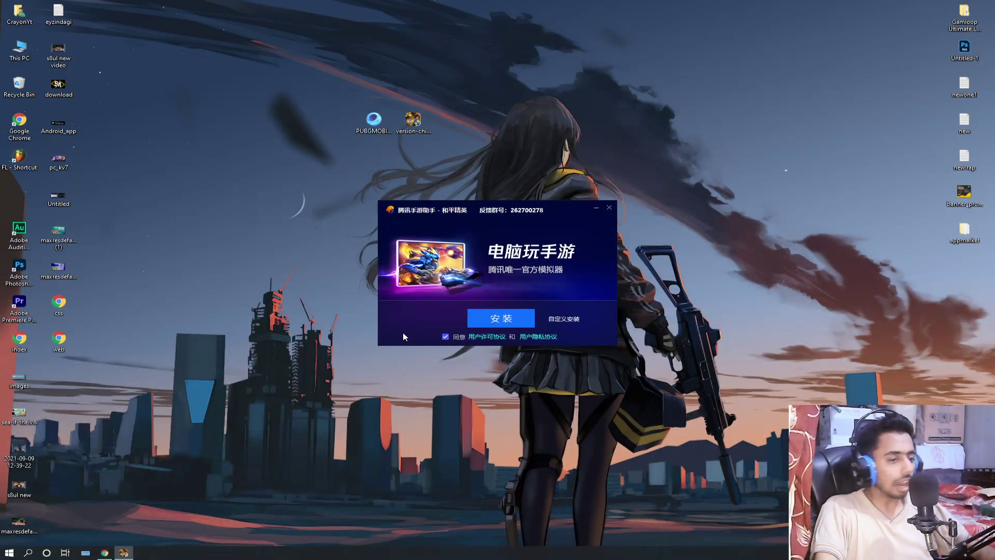
Choose a custom install, set Local Disk (C:) as the emulator's install location and start the installation.
left_click(562, 319)
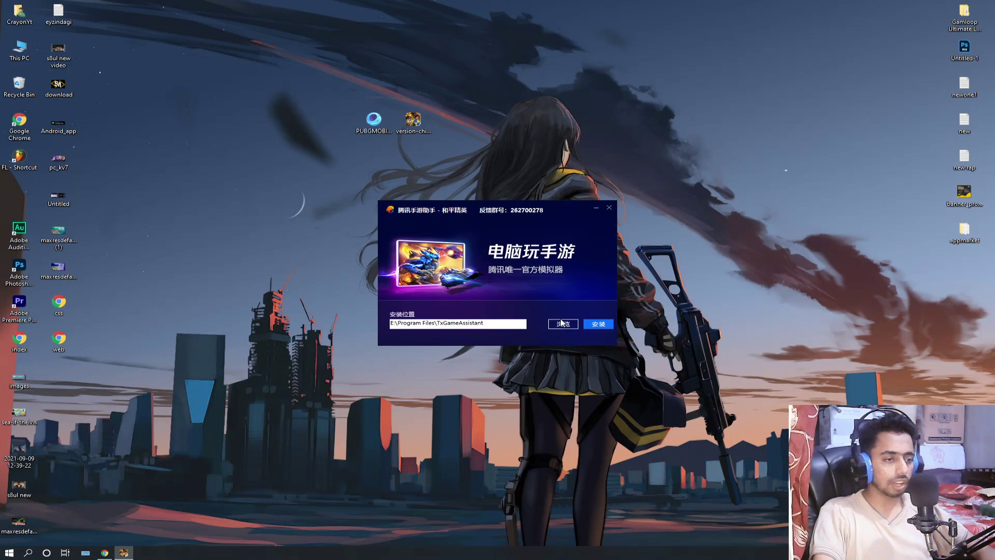
left_click(556, 324)
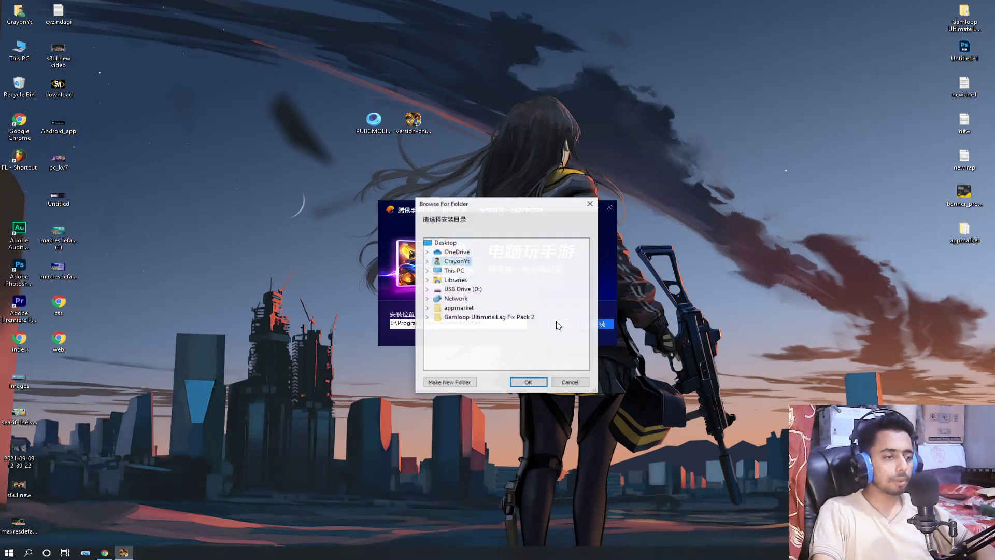
left_click_drag(490, 203, 643, 212)
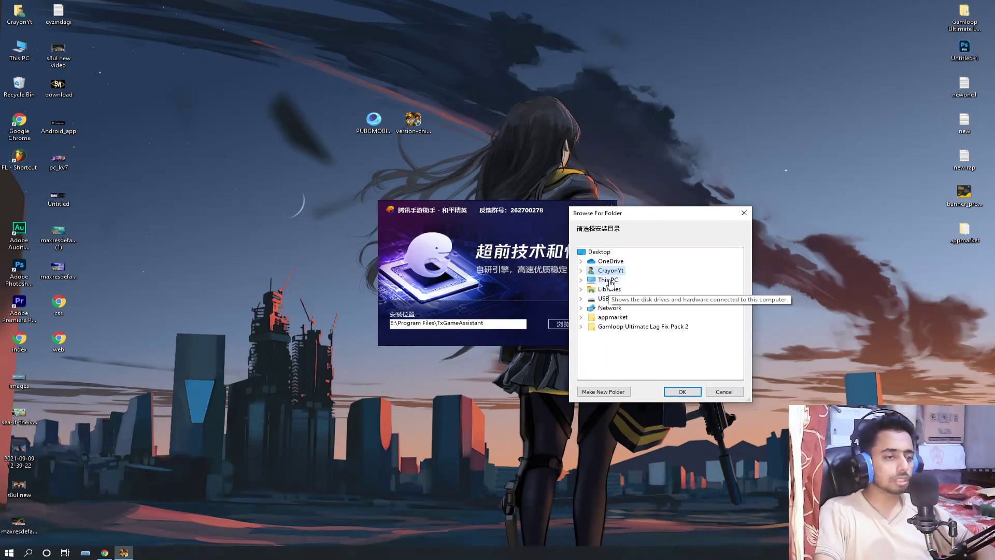
double_click(609, 282)
double_click(630, 327)
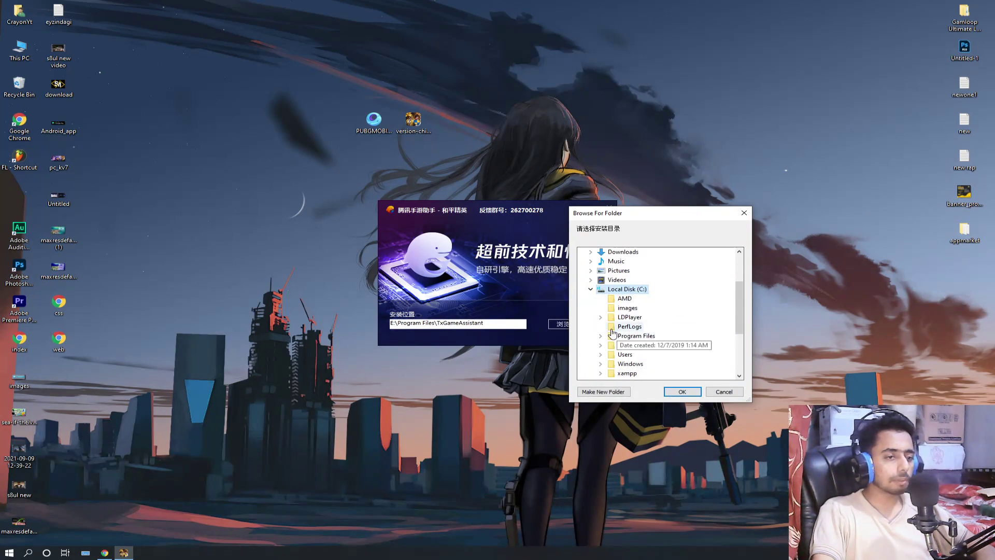
left_click(679, 393)
left_click(595, 326)
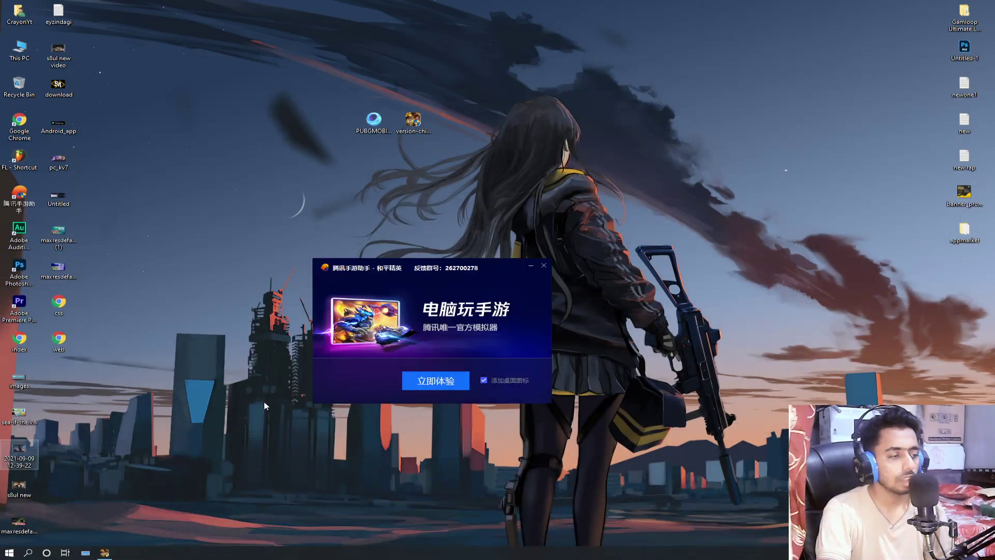
Launch the emulator from the finished installer and dismiss the tip about download tasks.
left_click_drag(386, 280, 456, 167)
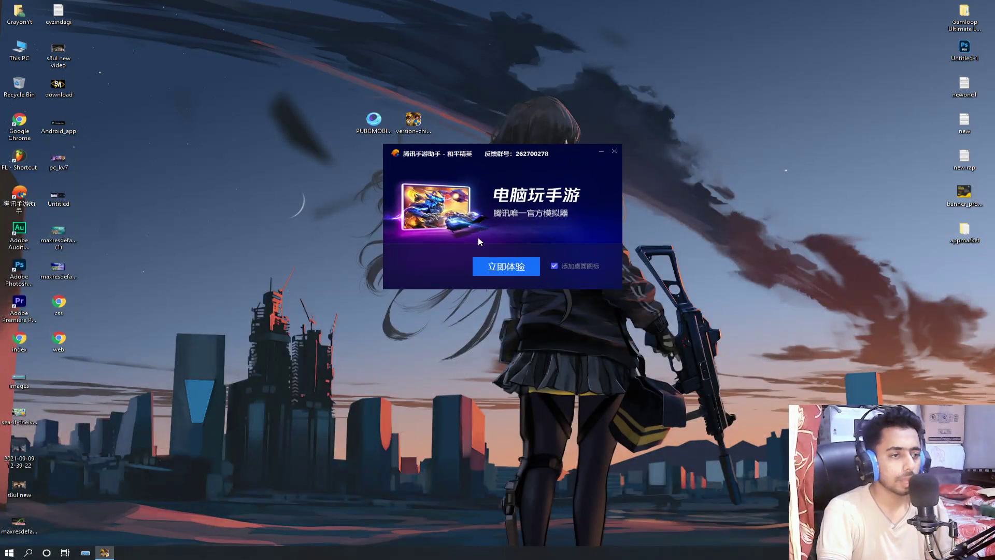
left_click(502, 272)
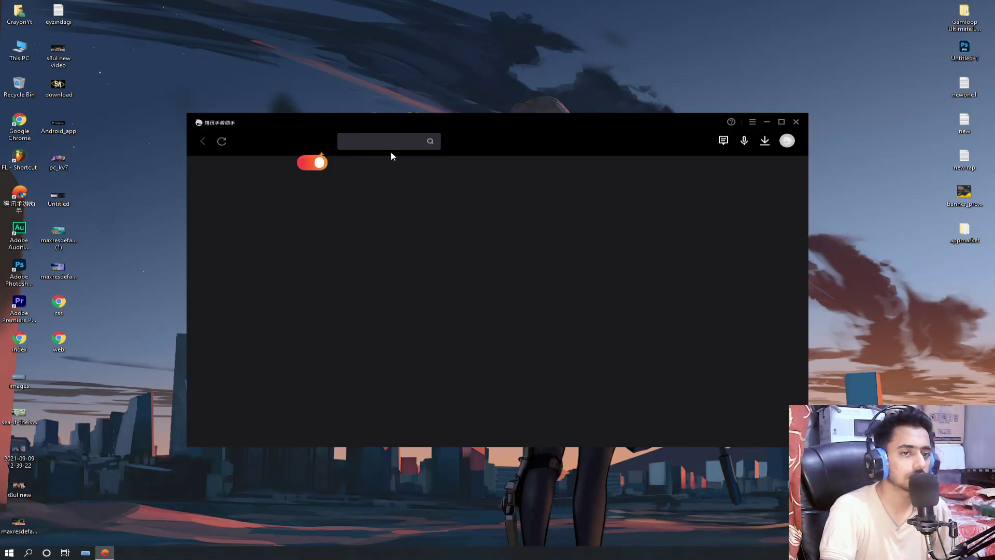
left_click_drag(375, 123, 343, 114)
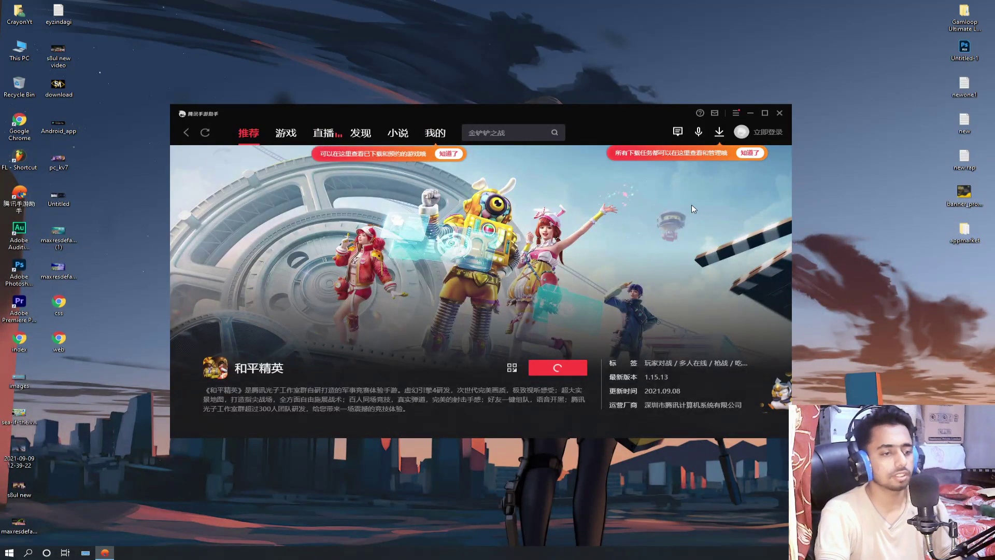
left_click(749, 153)
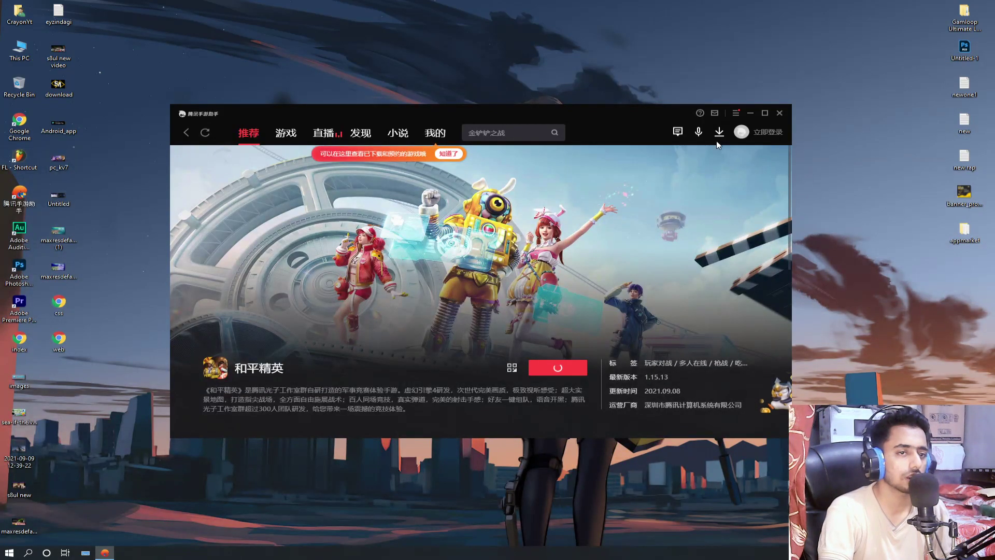
Cancel the 和平精英 download in the emulator's download manager and close the manager.
left_click(719, 136)
left_click(573, 246)
left_click(512, 288)
left_click(573, 216)
Check the emulator for updates and install version 4.0.207.80, retrying the download once.
left_click(735, 114)
left_click(719, 135)
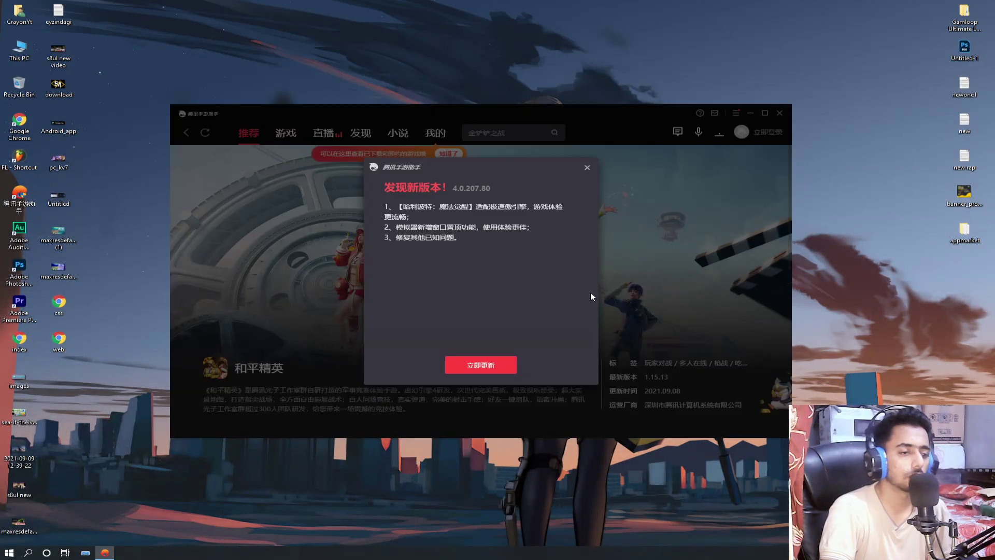
left_click(481, 365)
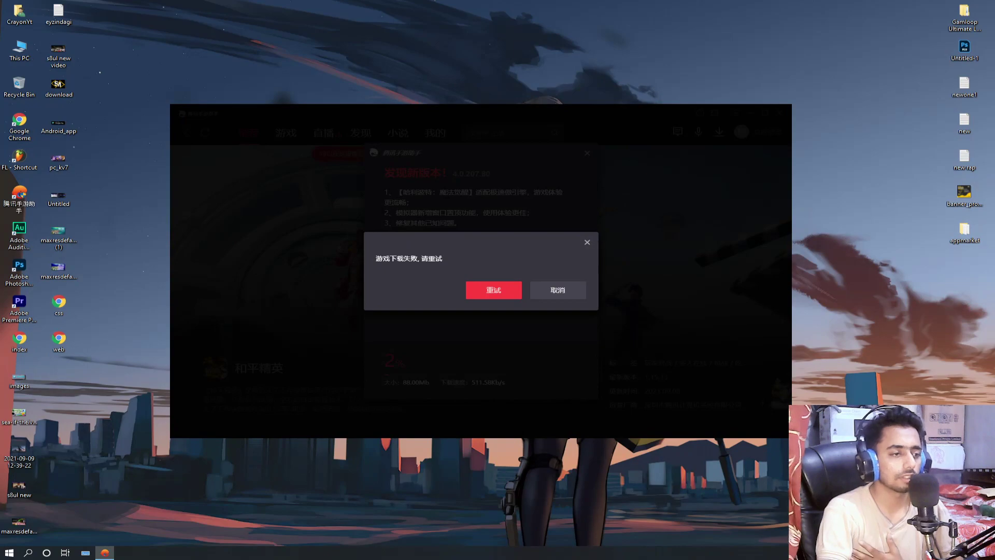
left_click(500, 292)
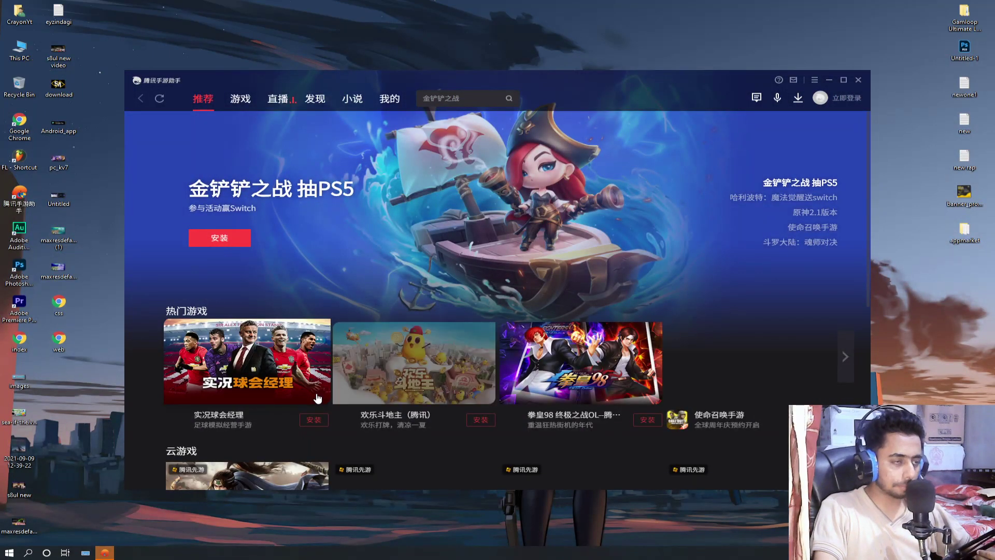
Rearrange the emulator window and the PUBG Mobile APK icon so that both are visible on the desktop.
left_click_drag(402, 87, 346, 73)
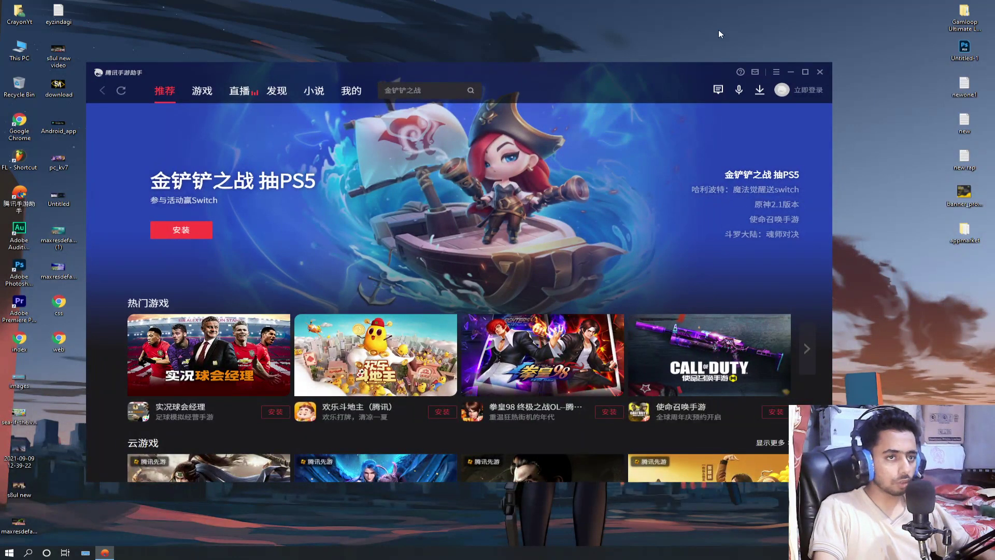
left_click_drag(634, 73, 607, 132)
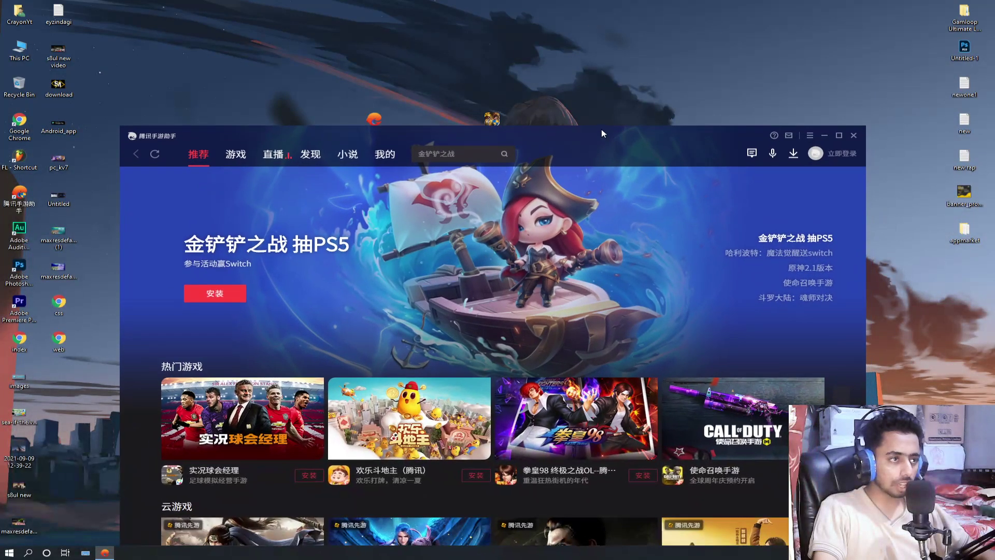
left_click_drag(390, 120, 400, 54)
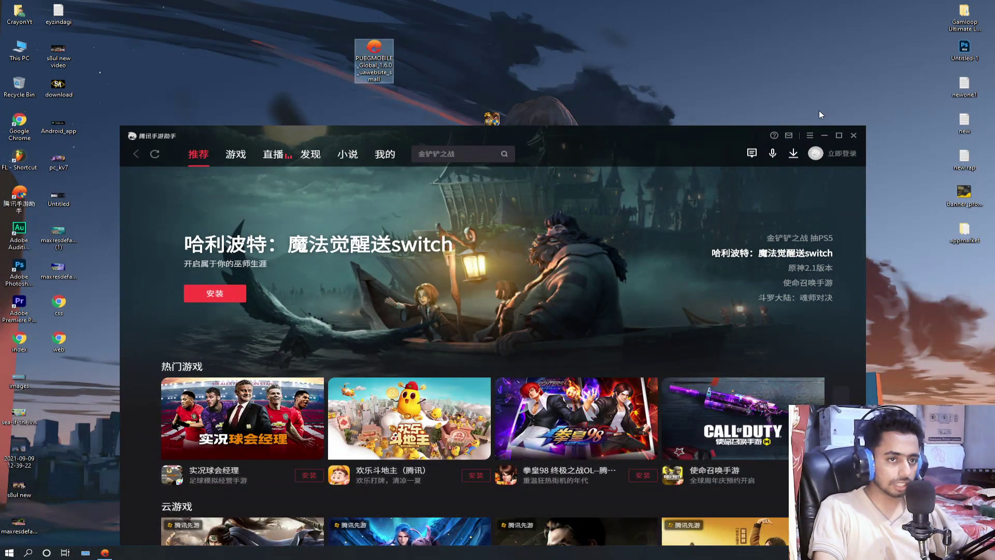
Install the local APK PUBGMOBILE_Global_1.6.0_uawebsite_small from the Desktop folder into the emulator.
left_click(811, 137)
left_click(811, 136)
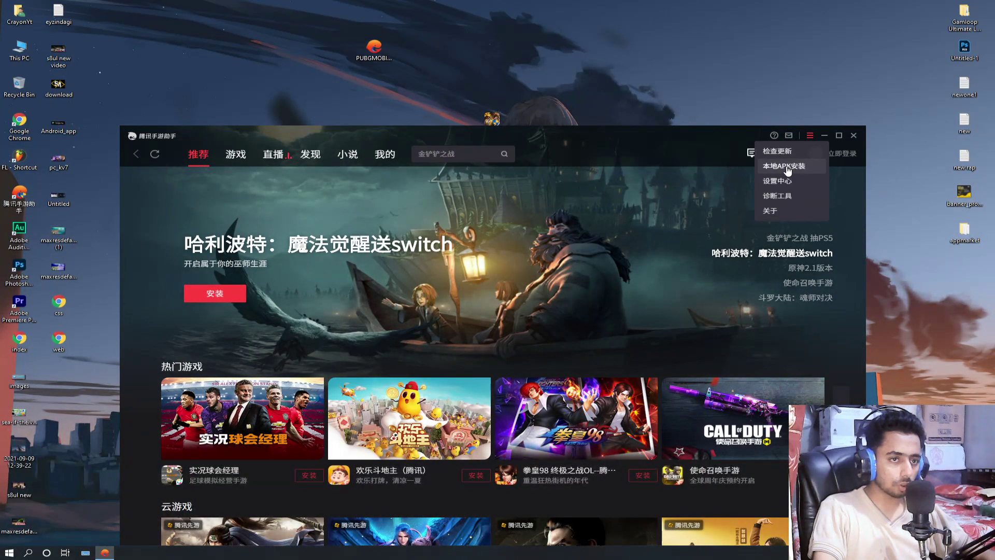
left_click(786, 167)
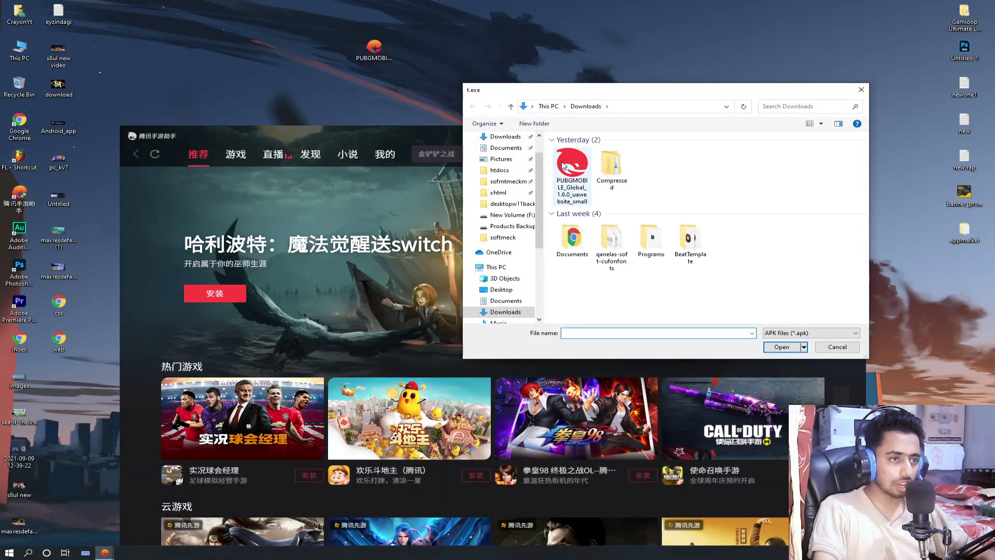
scroll(508, 158, "up", 1)
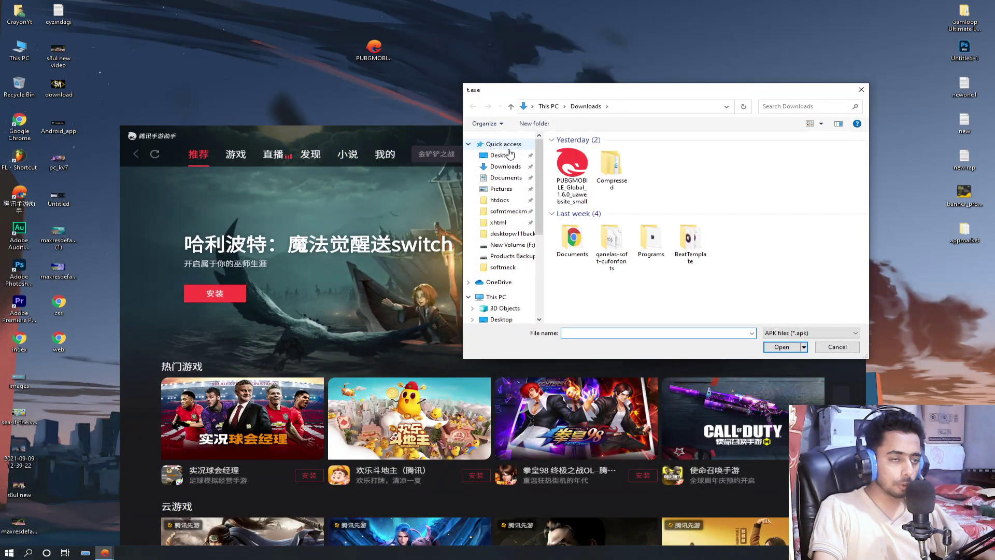
left_click(501, 155)
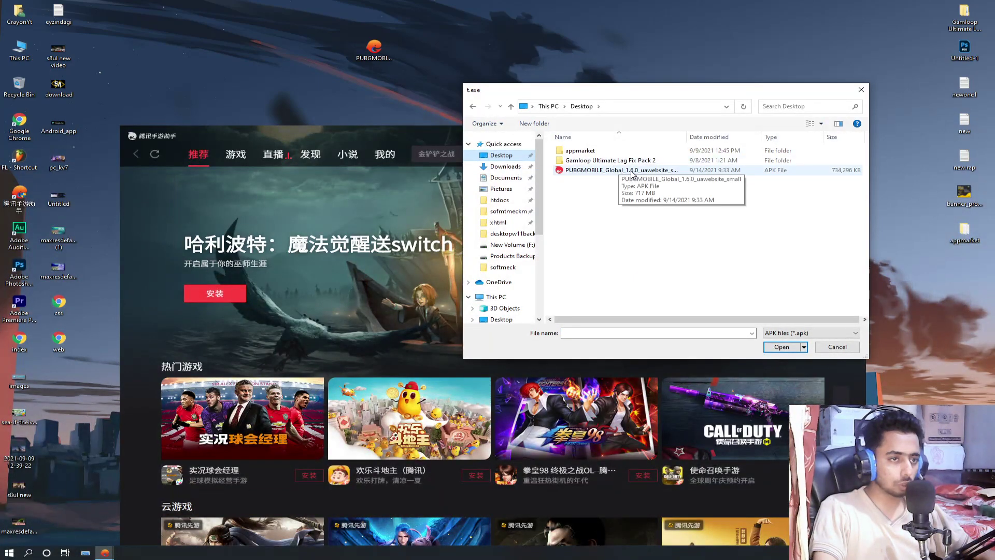
left_click(579, 170)
double_click(643, 174)
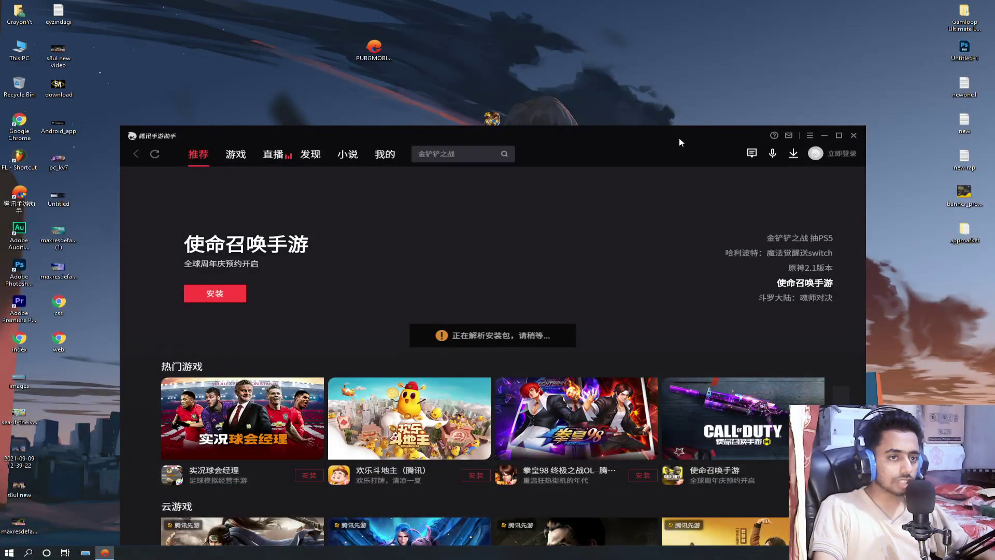
left_click_drag(665, 138, 618, 125)
mouse_move(393, 254)
left_mouse_down()
mouse_move(444, 253)
mouse_move(404, 237)
left_mouse_up()
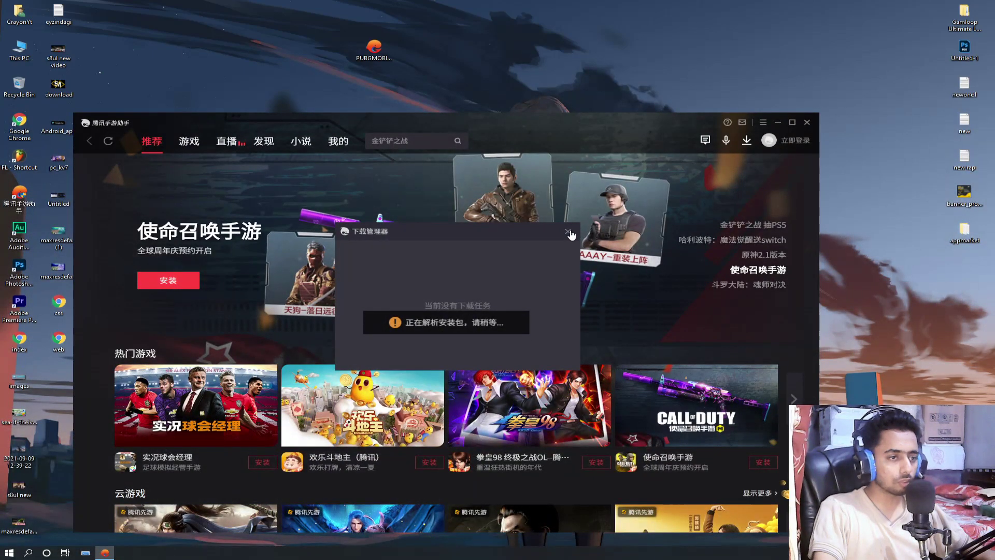
key("super")
type("discord")
key("Escape")
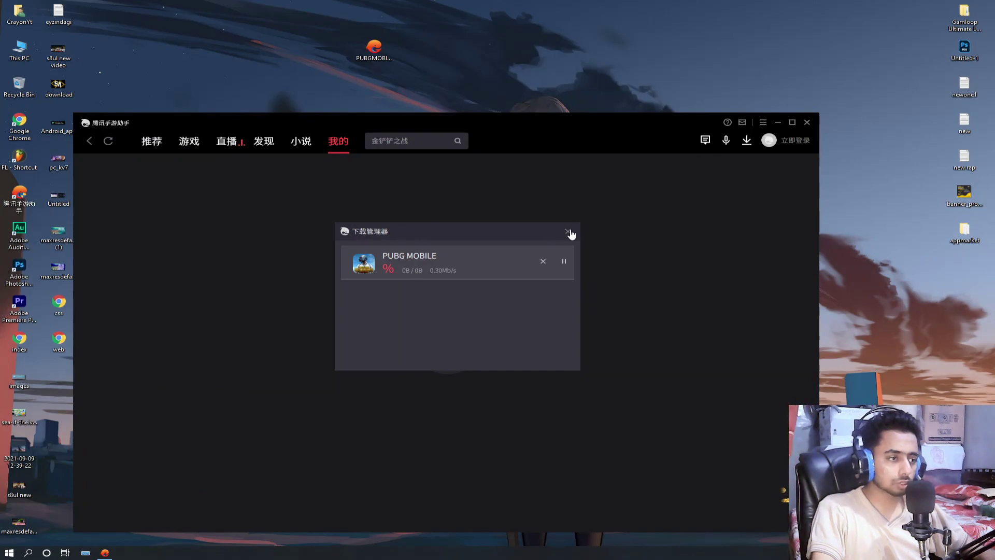
Cancel the PUBG MOBILE task in the download manager.
left_click(544, 261)
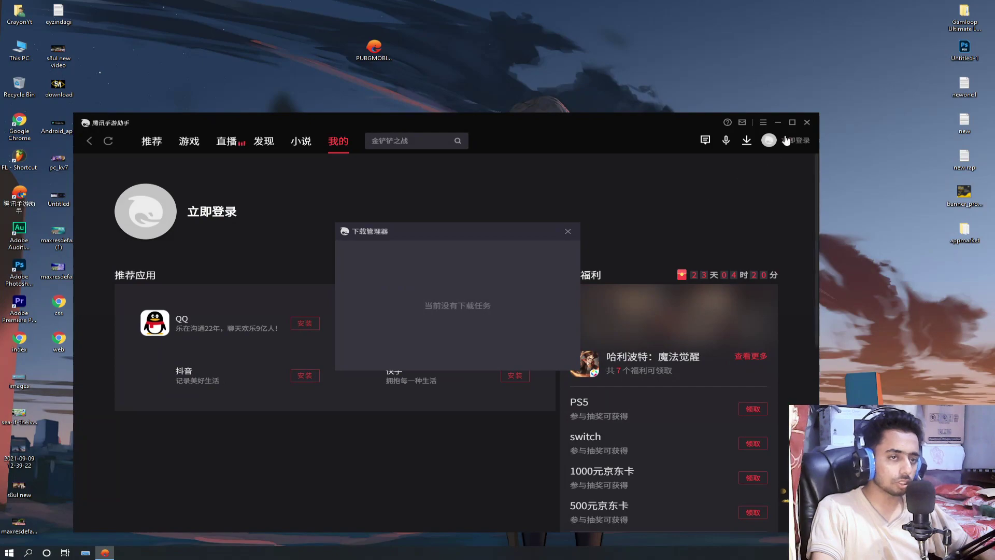
Try to install the local APK PUBGMOBILE_Global_1.6.0_uawebsite_small into the emulator and retry its PUBG MOBILE download task.
left_click(762, 123)
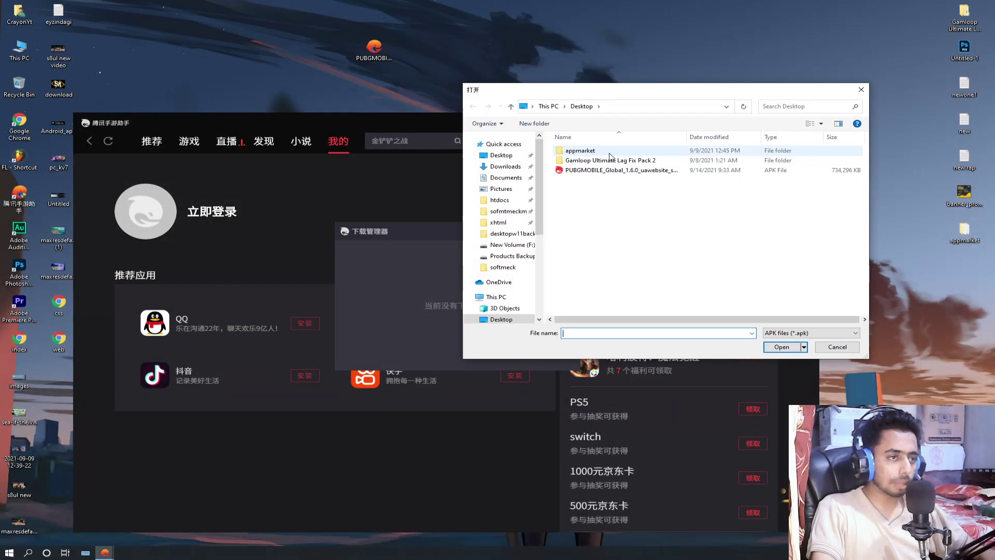
double_click(595, 167)
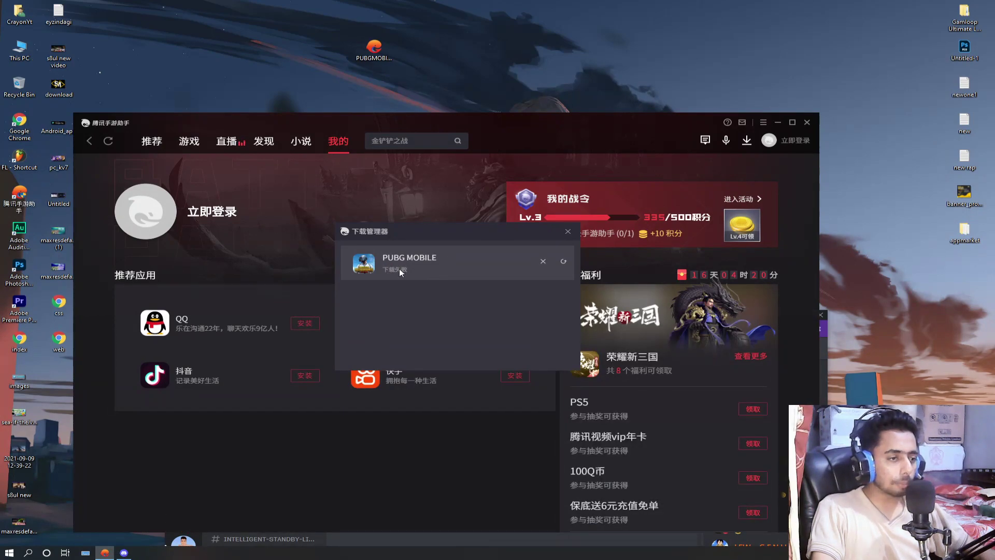
left_click(564, 261)
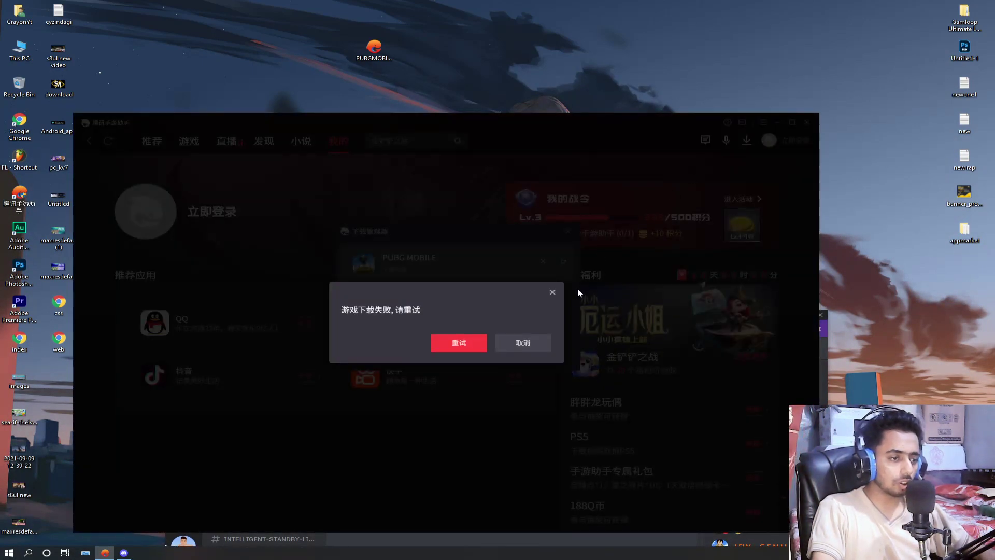
left_click(552, 292)
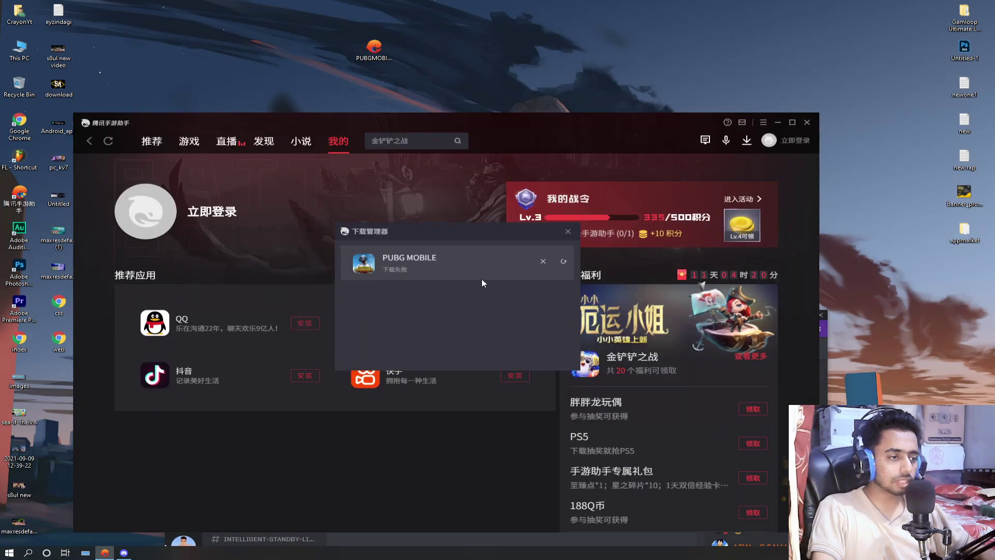
left_click(562, 263)
left_click(459, 348)
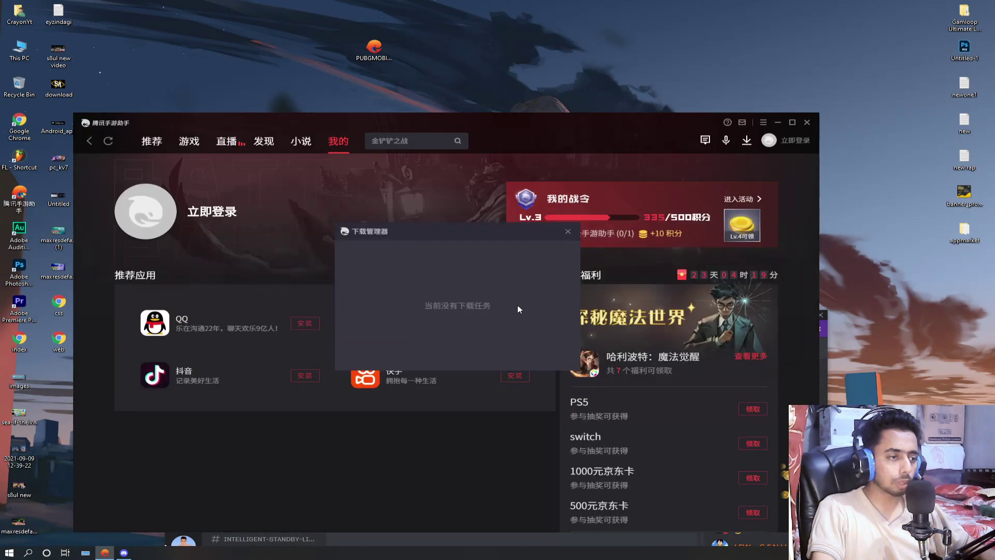
Start the local APK installation again with PUBGMOBILE_Global_1.6.0_uawebsite_small from the Desktop folder.
left_click(763, 124)
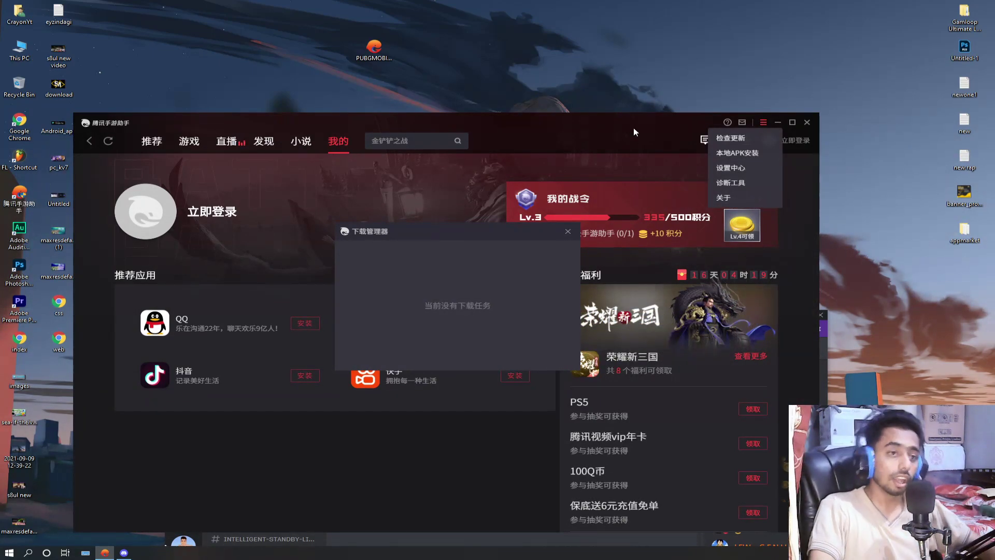
left_click(726, 152)
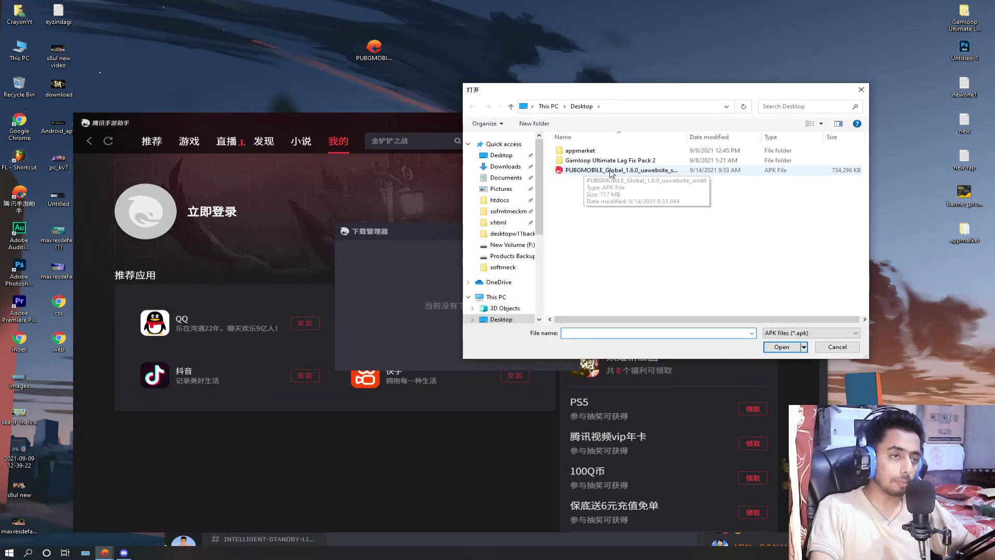
double_click(611, 170)
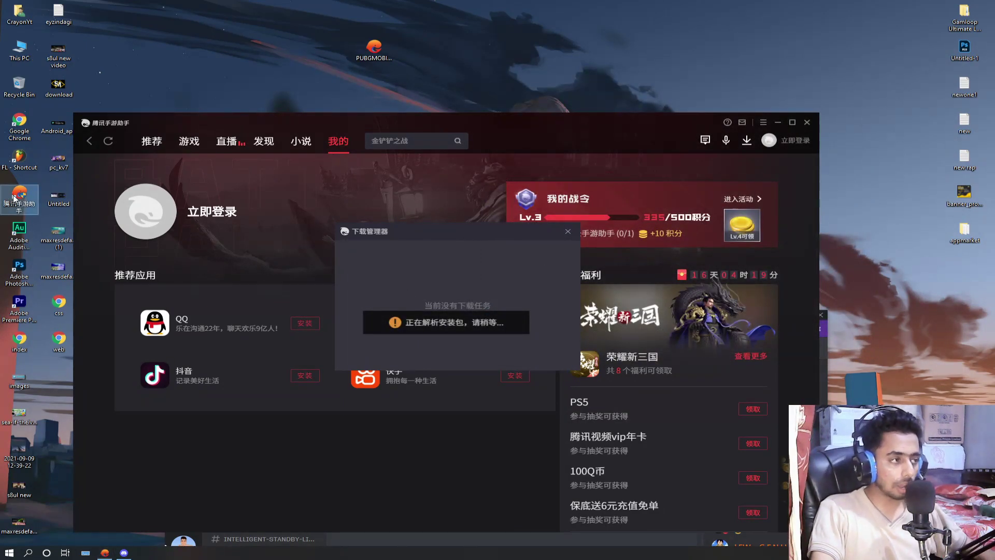
Open the emulator shortcut's file location, go up to the txgameassistant folder and place its window below the PUBG MOBILE download task.
right_click(14, 198)
left_click(46, 216)
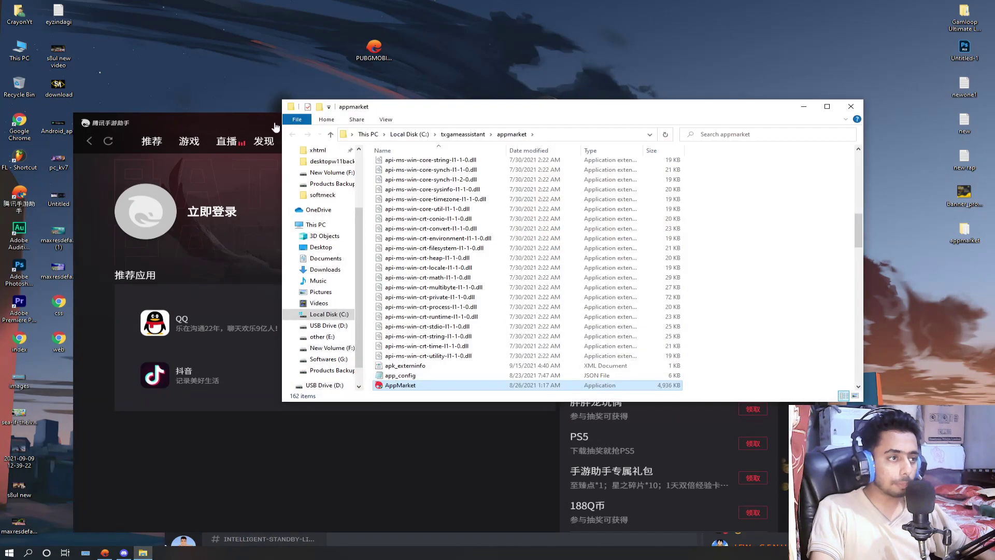
left_click(330, 135)
left_click(440, 201)
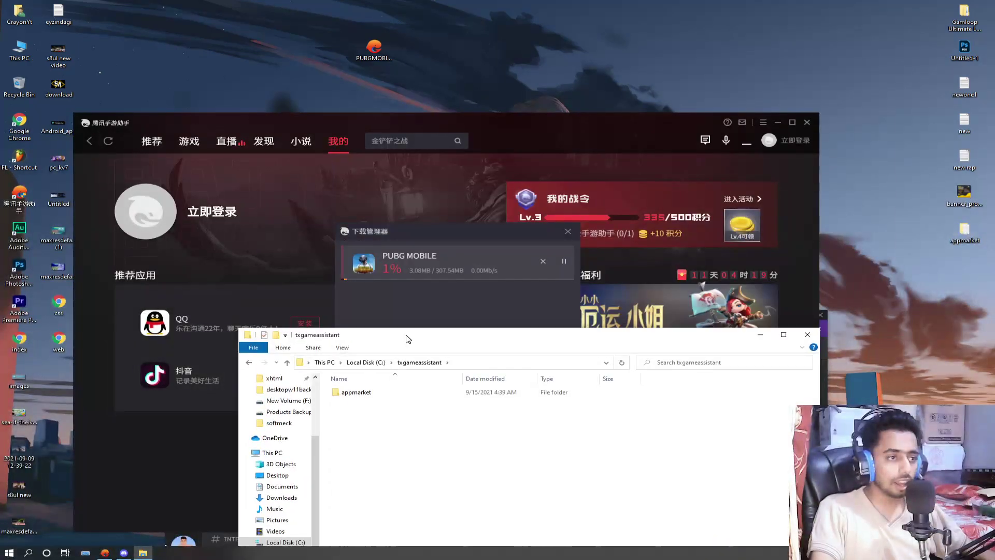
left_click_drag(450, 107, 407, 335)
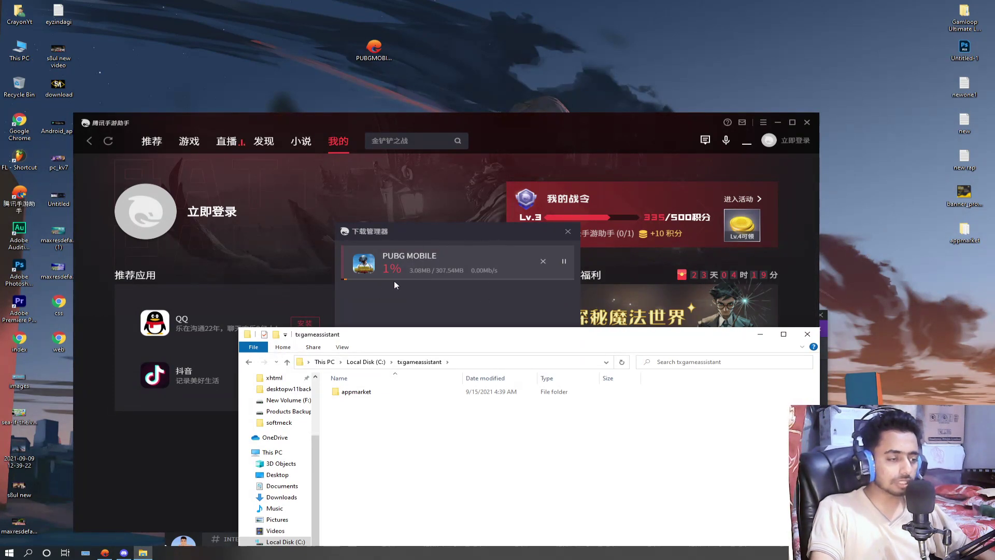
left_click(564, 261)
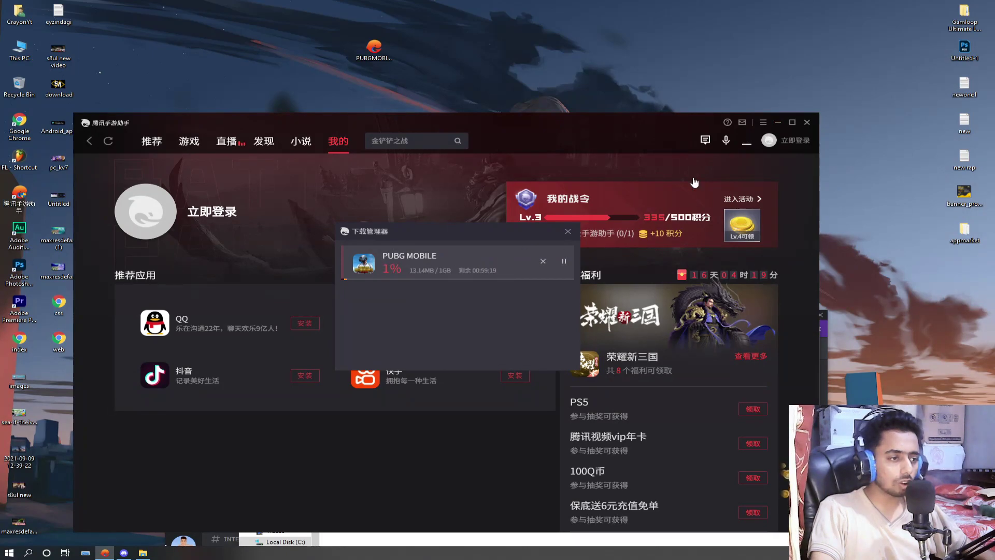
Close the txgameassistant folder window, switch to Discord to view the CrayonYT server, and minimize Discord.
left_click(781, 127)
left_click_drag(599, 329, 551, 210)
left_click(765, 206)
double_click(657, 311)
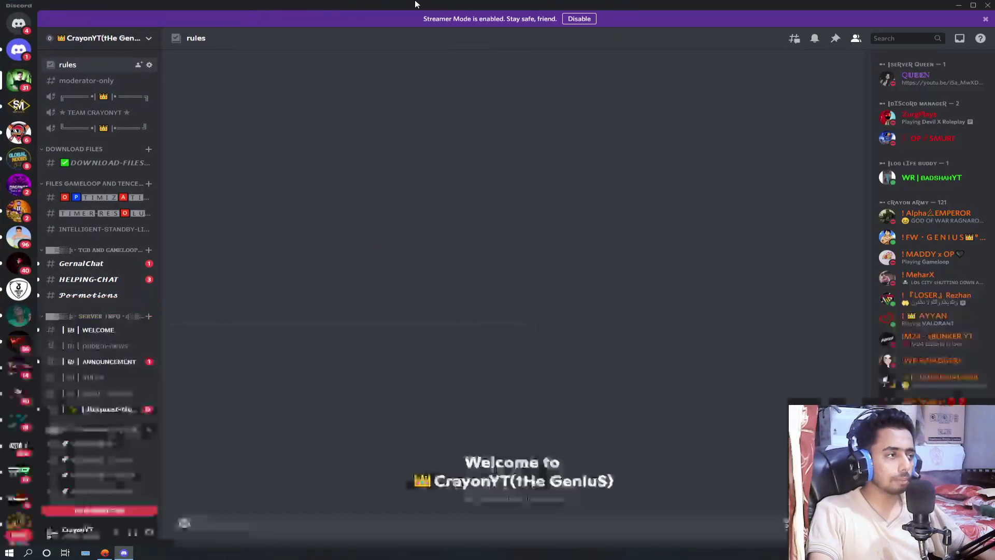
left_click(19, 50)
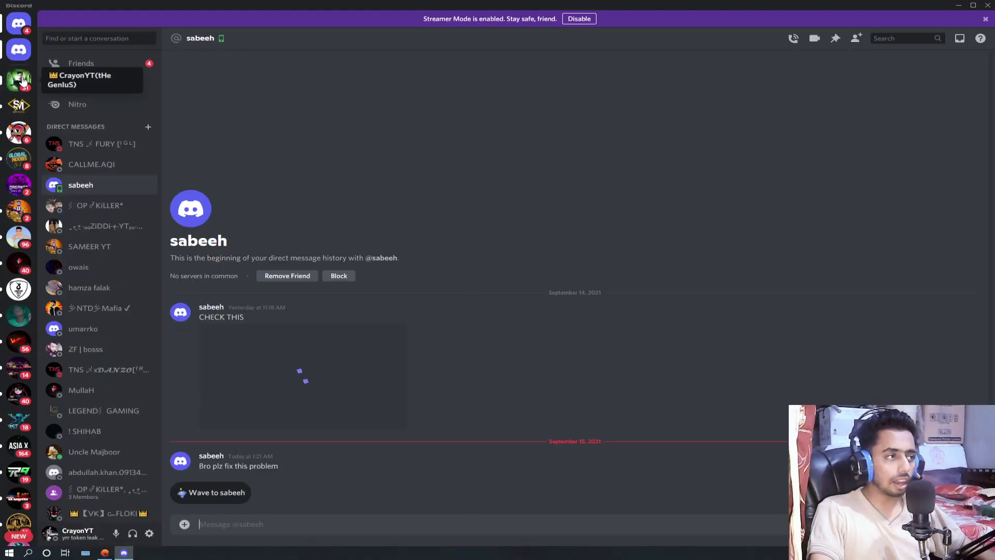
left_click(19, 53)
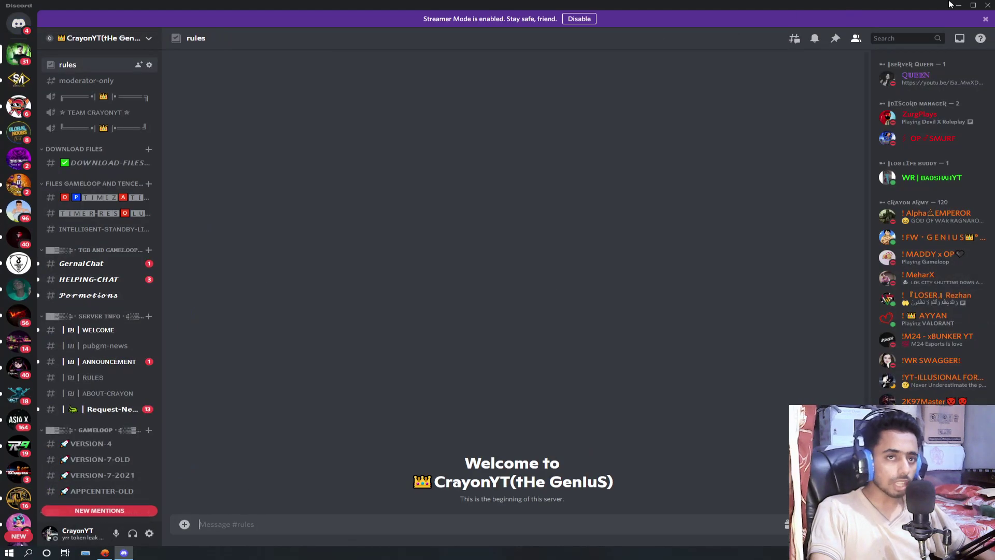
left_click(958, 5)
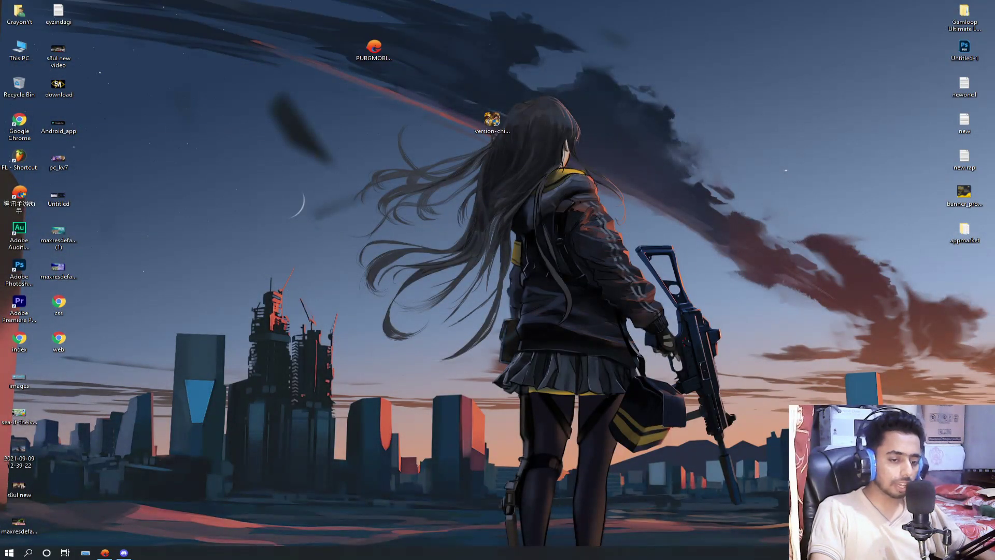
Check the PUBG MOBILE progress in the emulator's download manager and switch back to Discord.
left_click(105, 552)
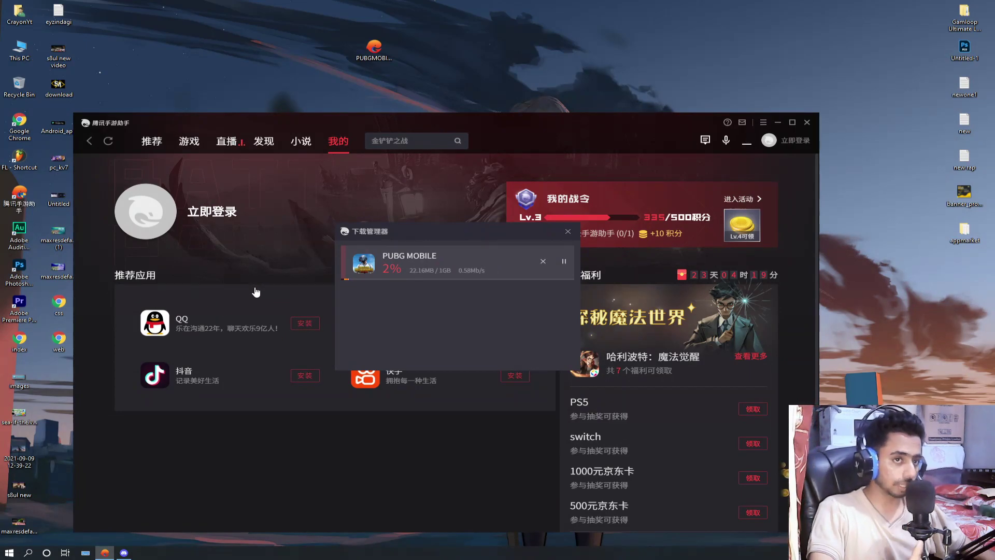
left_click(124, 551)
left_click(124, 552)
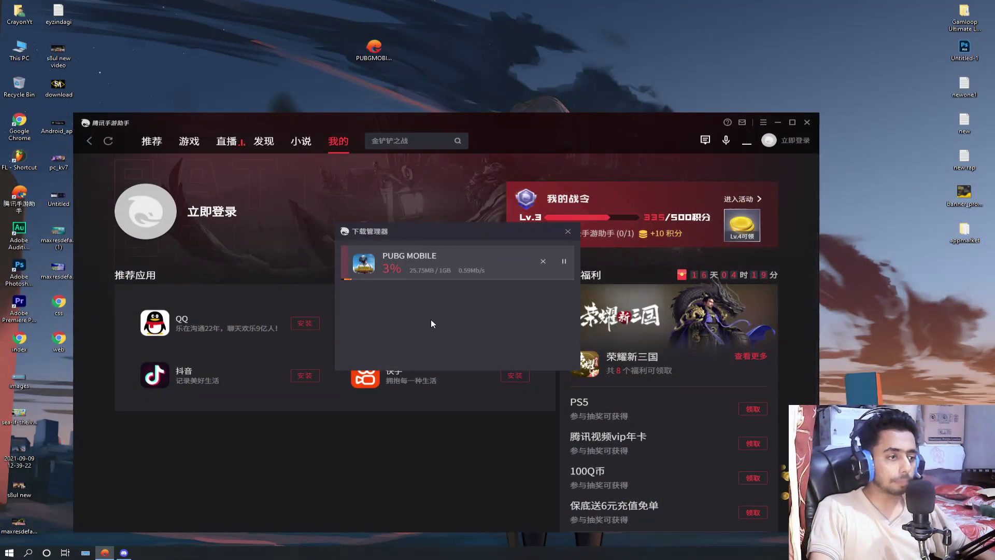
left_click(124, 552)
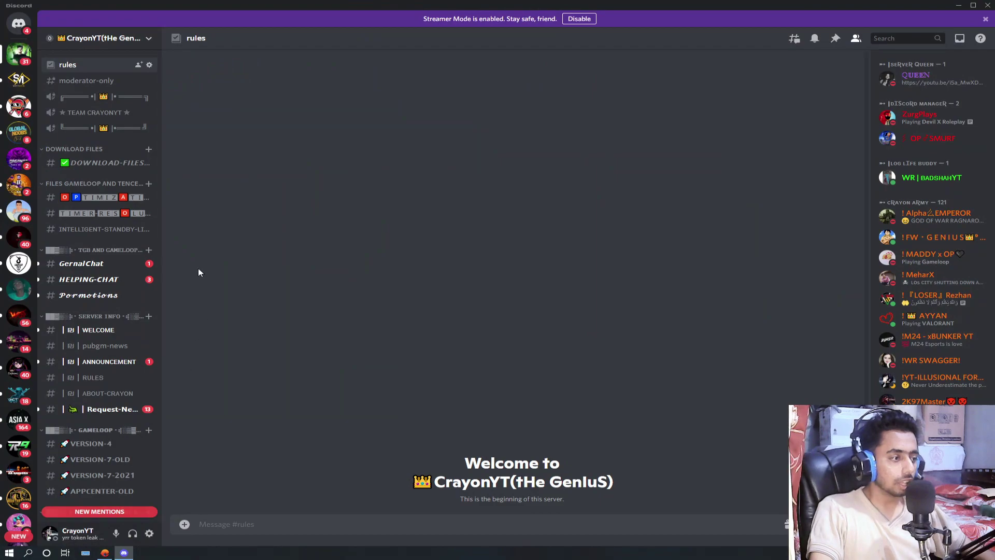
Find the GameloopAppmarket post in the server's DOWNLOAD-FILES channel and open its MediaFire link.
scroll(106, 311, "down", 10)
scroll(106, 293, "up", 6)
scroll(90, 251, "up", 3)
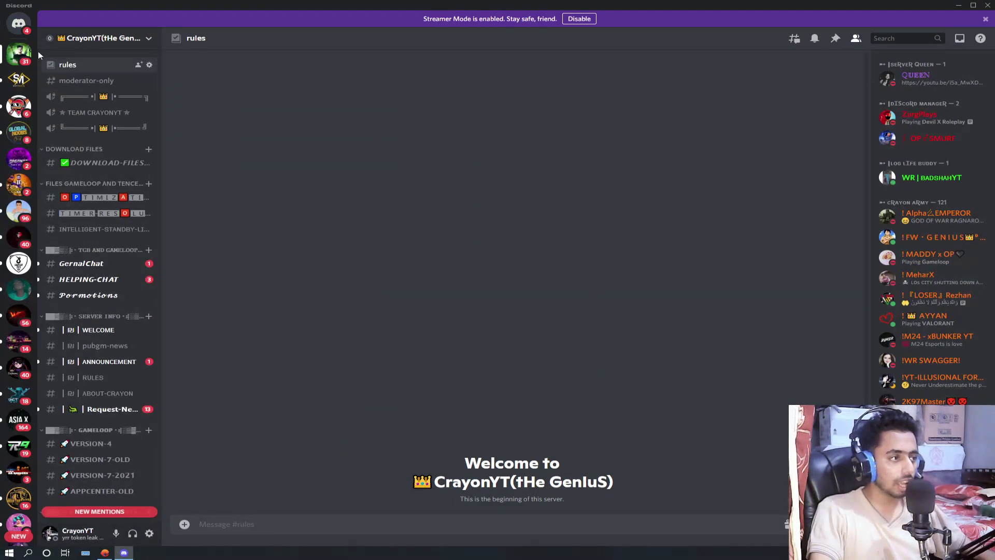
left_click(96, 164)
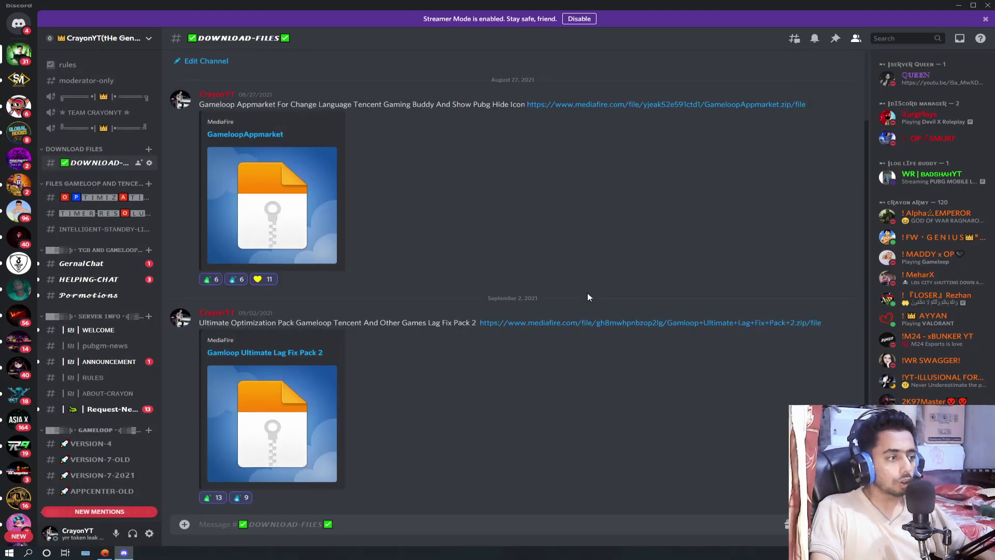
scroll(467, 263, "up", 2)
left_click_drag(223, 186, 439, 192)
left_click(585, 190)
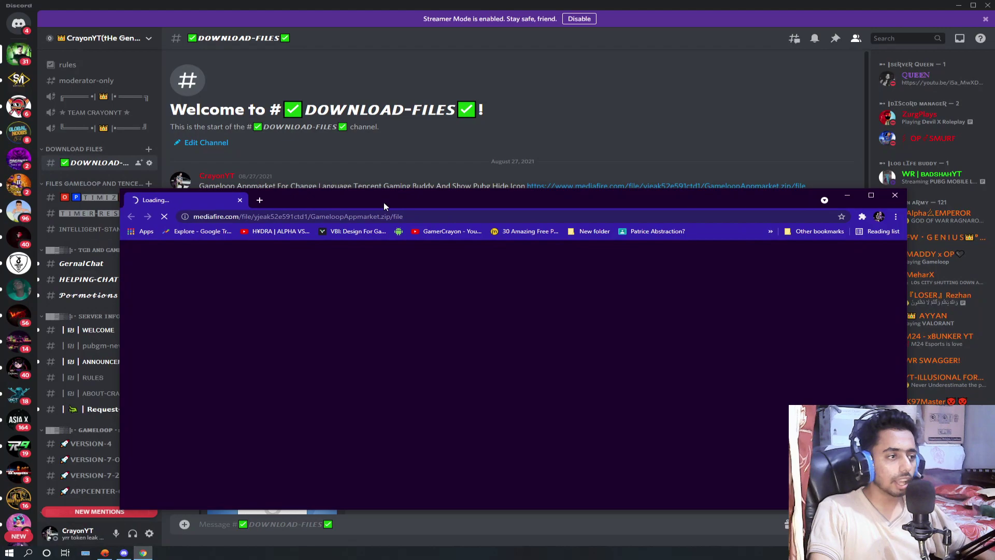
Review the Gameloop Appmarket and Ultimate Lag Fix Pack 2 posts in DOWNLOAD-FILES, and close the Discord window.
left_click(440, 156)
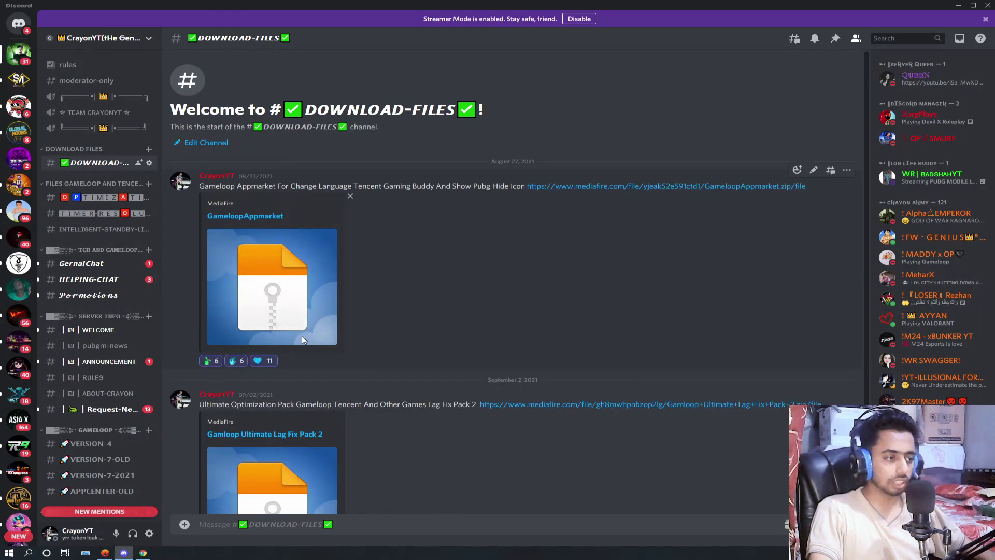
scroll(299, 341, "down", 2)
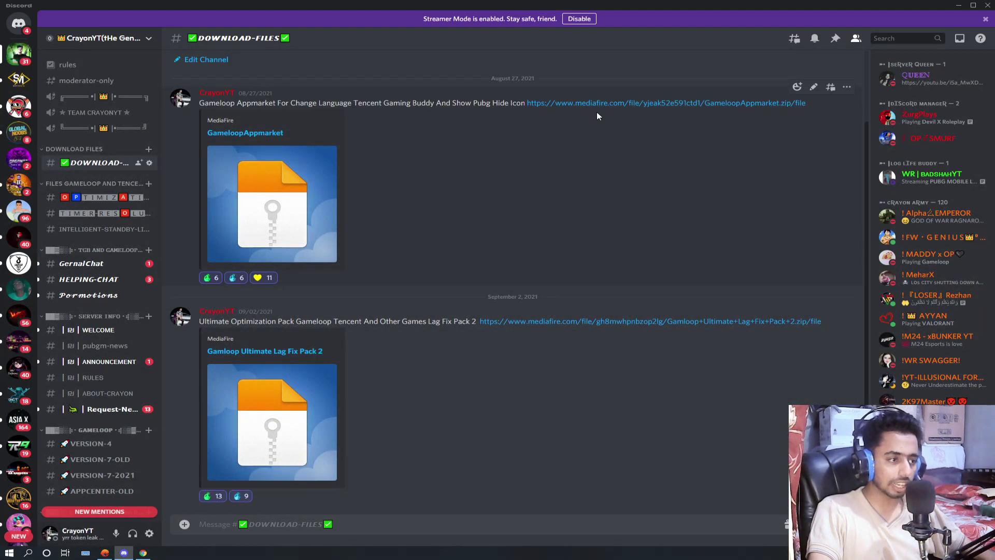
scroll(464, 170, "up", 2)
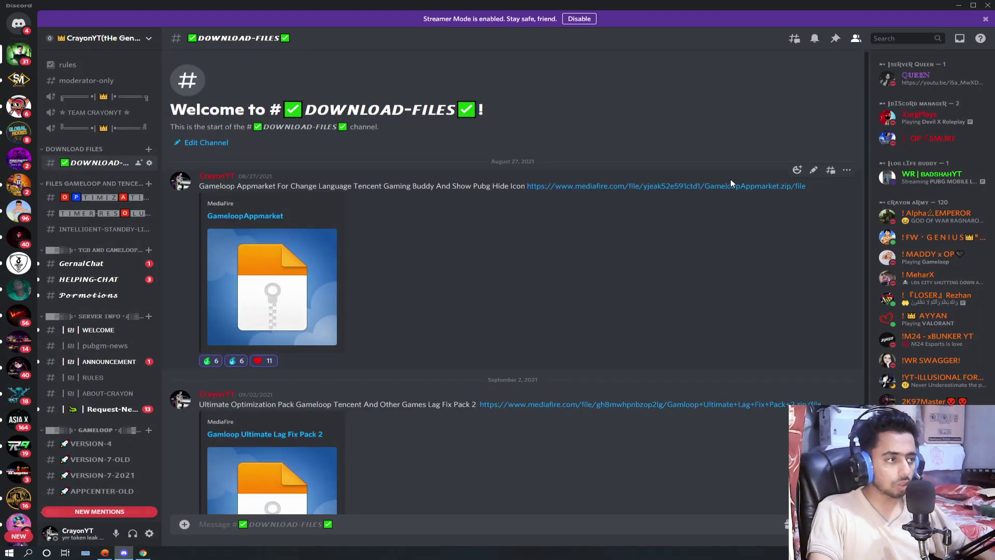
left_click(984, 6)
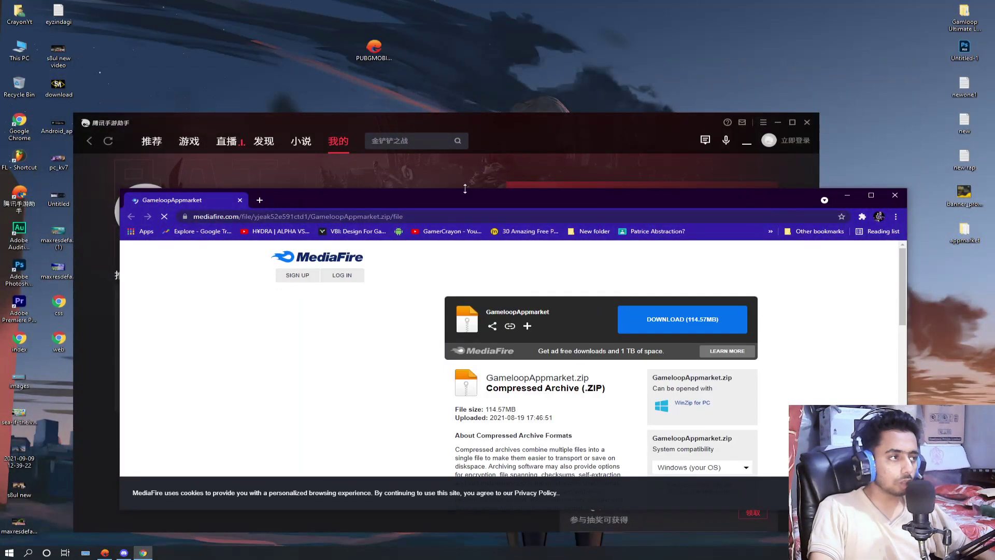
Start downloading GameloopAppmarket.zip from the MediaFire page and cancel the download.
left_click_drag(601, 192, 564, 91)
left_click(634, 221)
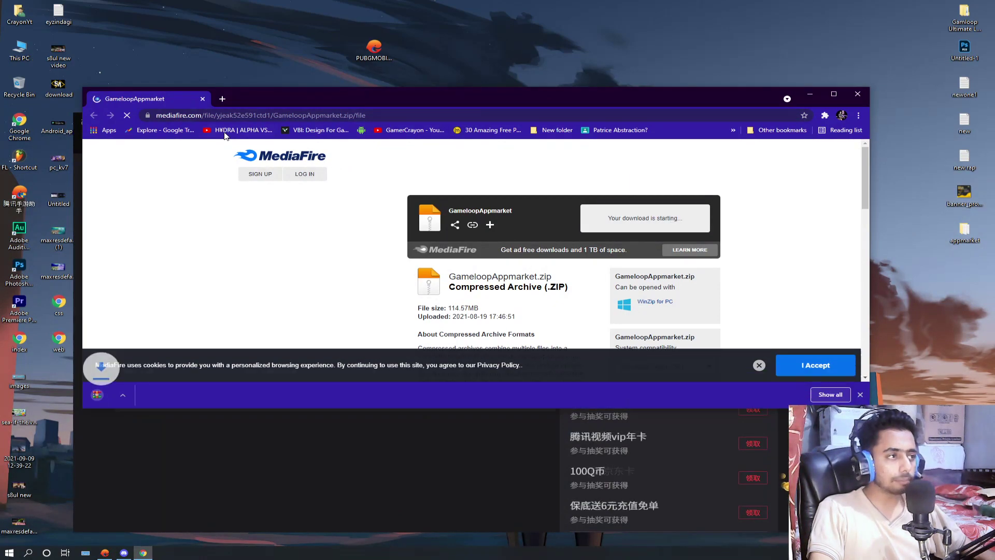
left_click(192, 395)
left_click(208, 468)
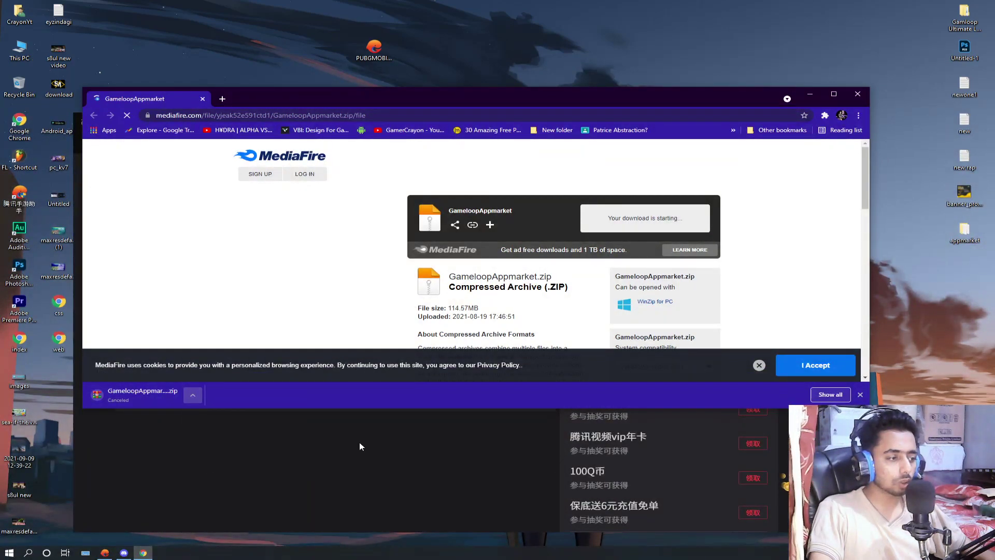
Examine the contents of the appmarket folder on the desktop, and close the folder and the browser.
left_click(961, 242)
double_click(961, 242)
scroll(411, 346, "down", 10)
scroll(412, 345, "down", 5)
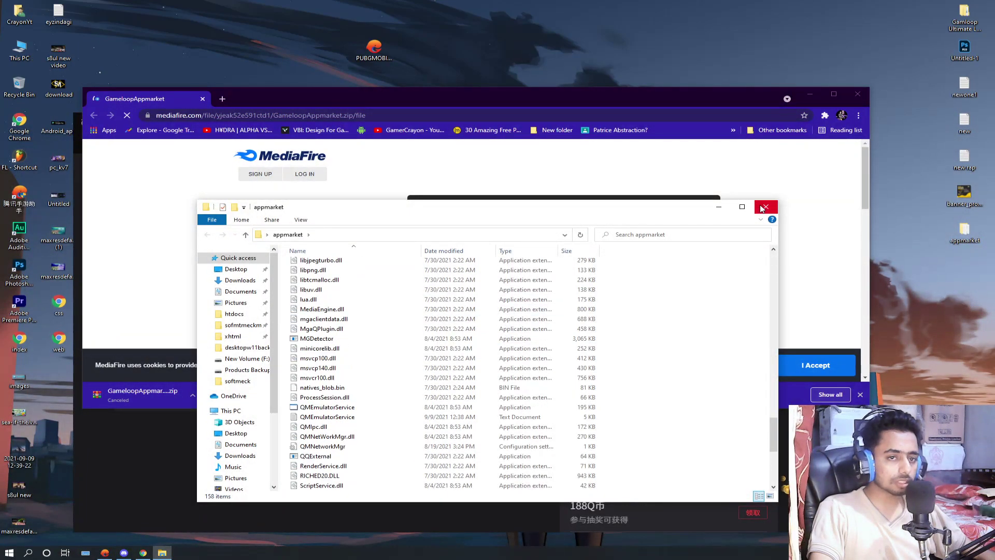
left_click(766, 206)
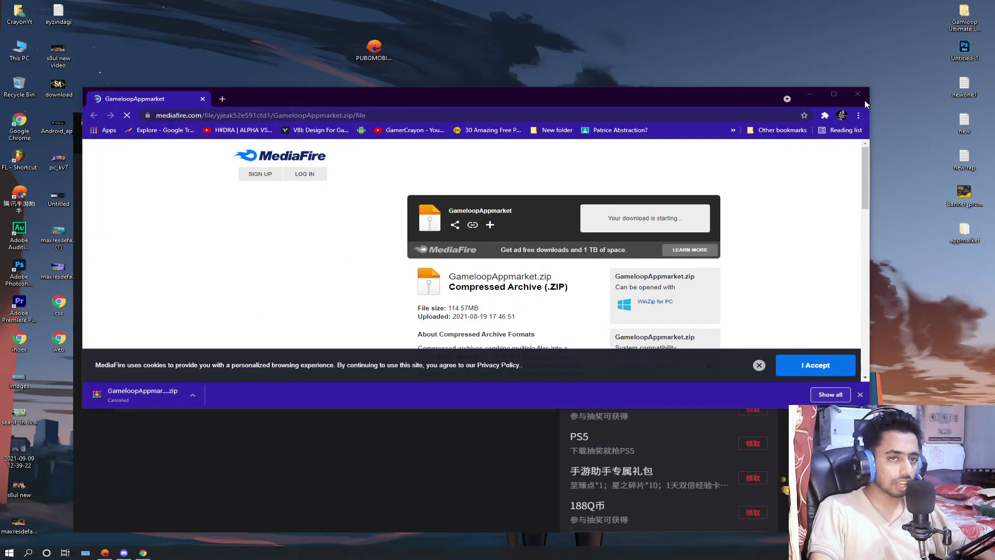
double_click(972, 230)
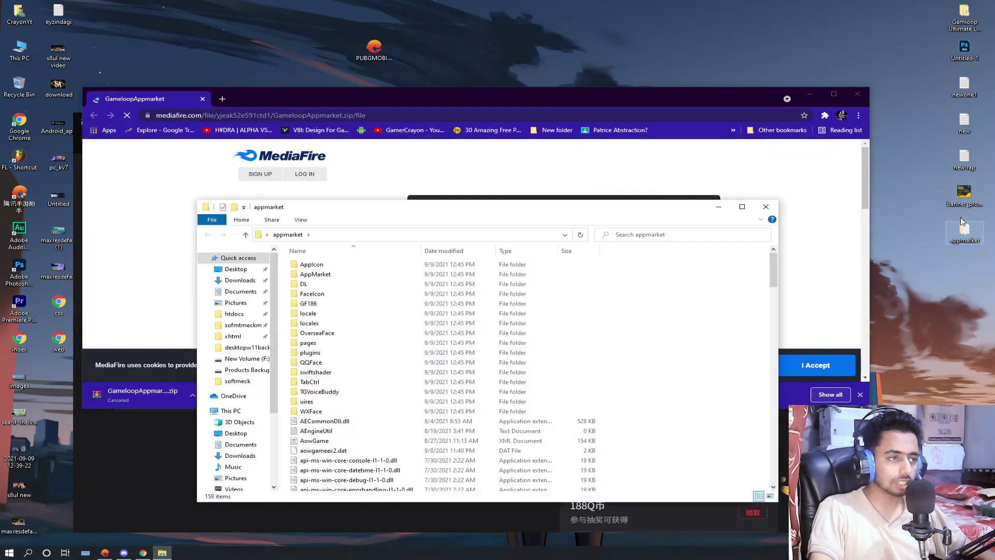
left_click(766, 206)
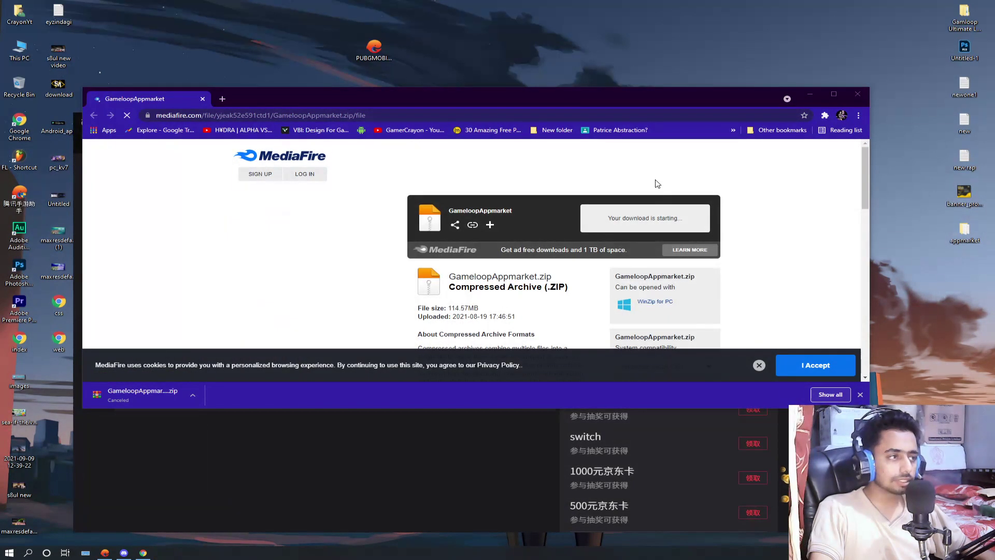
left_click(866, 96)
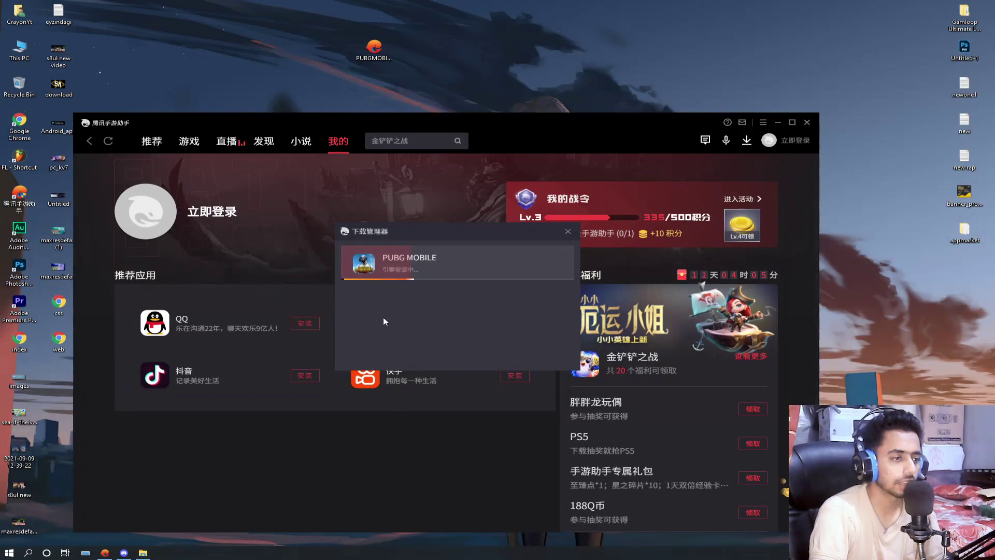
Inspect the subfolders of C:\txgameassistant, including ui, and return to the txgameassistant folder.
left_click(412, 282)
left_click(235, 285)
double_click(234, 285)
left_click(132, 254)
left_click(254, 305)
double_click(254, 305)
left_click(132, 253)
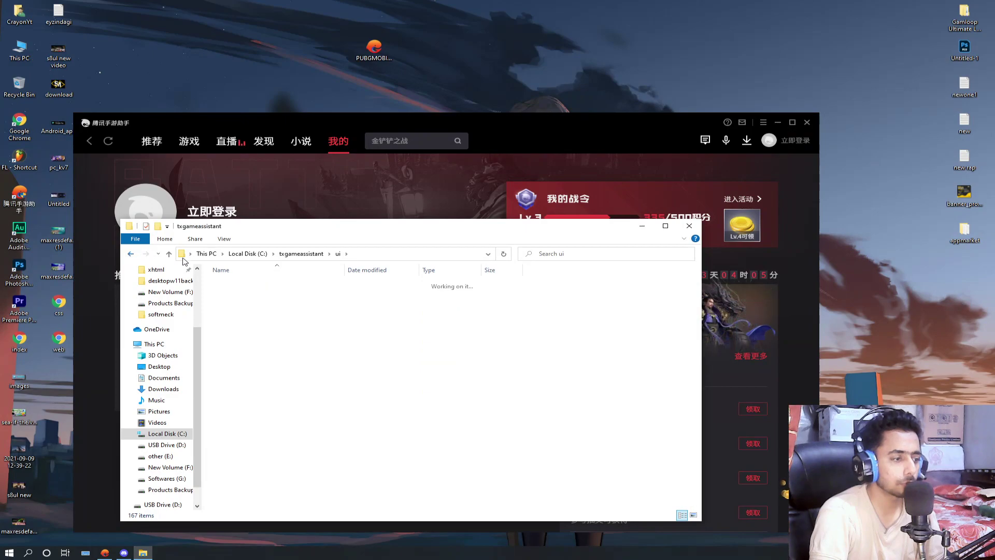
Arrange the txgameassistant folder window and the download manager so that the installation task and the subfolders are both visible.
left_click_drag(287, 234, 517, 292)
left_click_drag(398, 286, 281, 227)
left_click(866, 333)
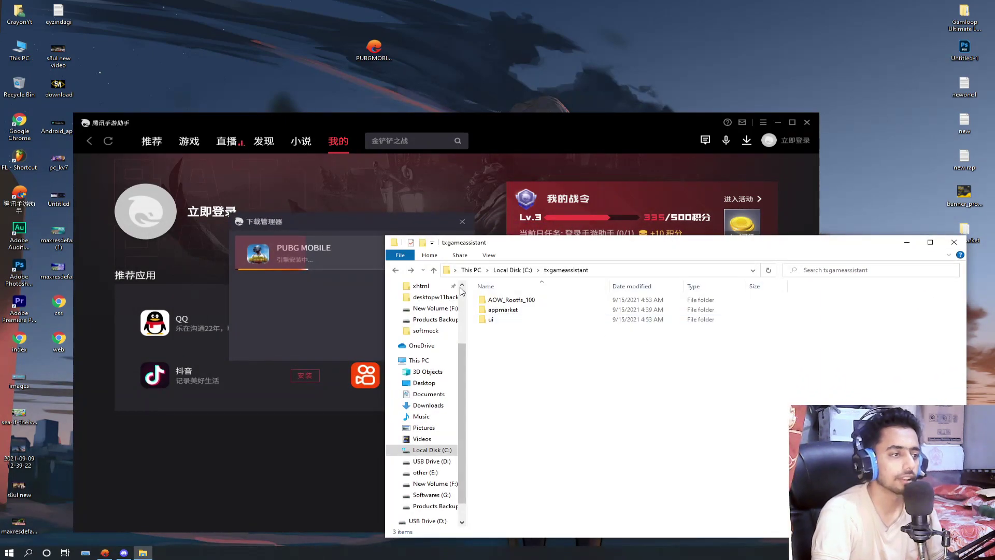
Move the txgameassistant folder window and the download manager further apart so neither covers the other.
left_click_drag(615, 251, 700, 227)
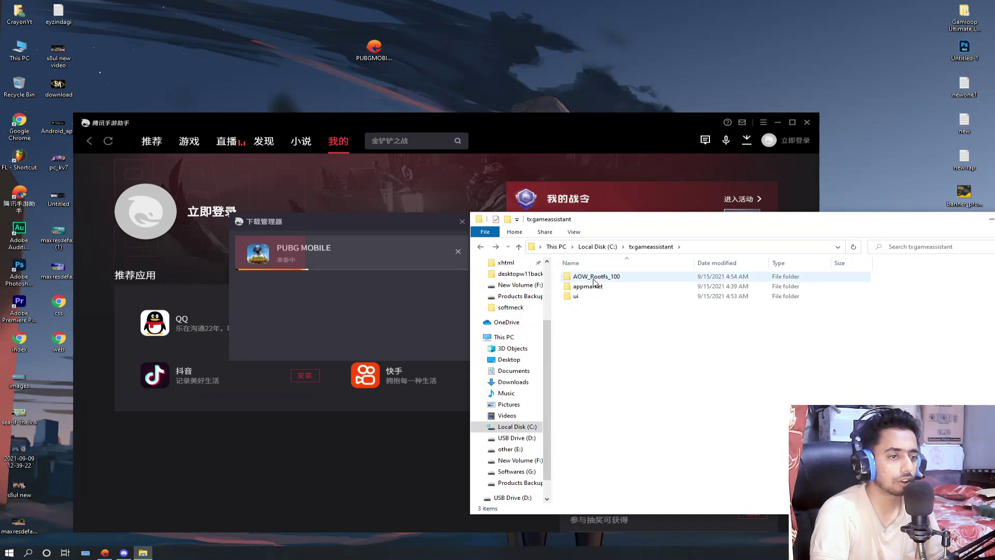
left_click_drag(301, 230, 290, 227)
key("alt+Tab")
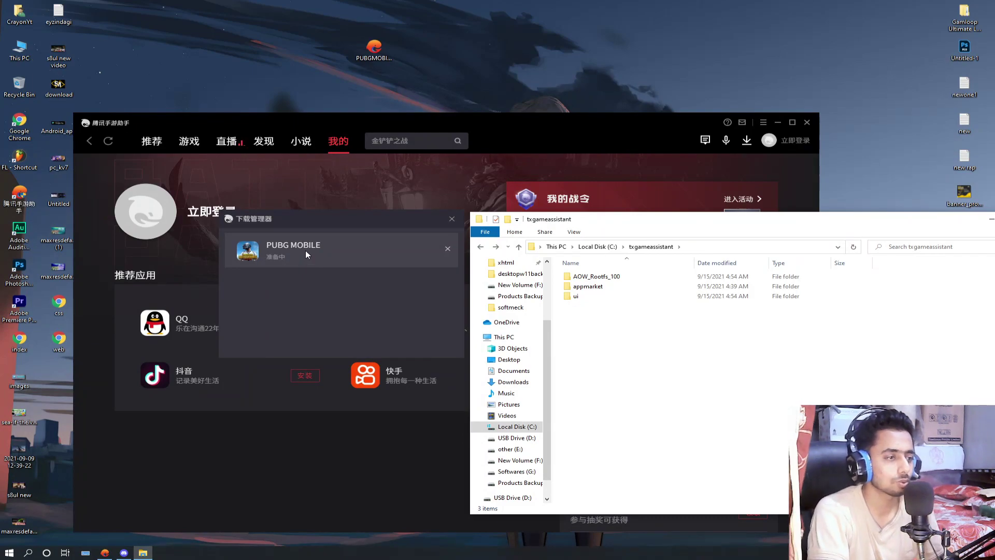
left_click(351, 224)
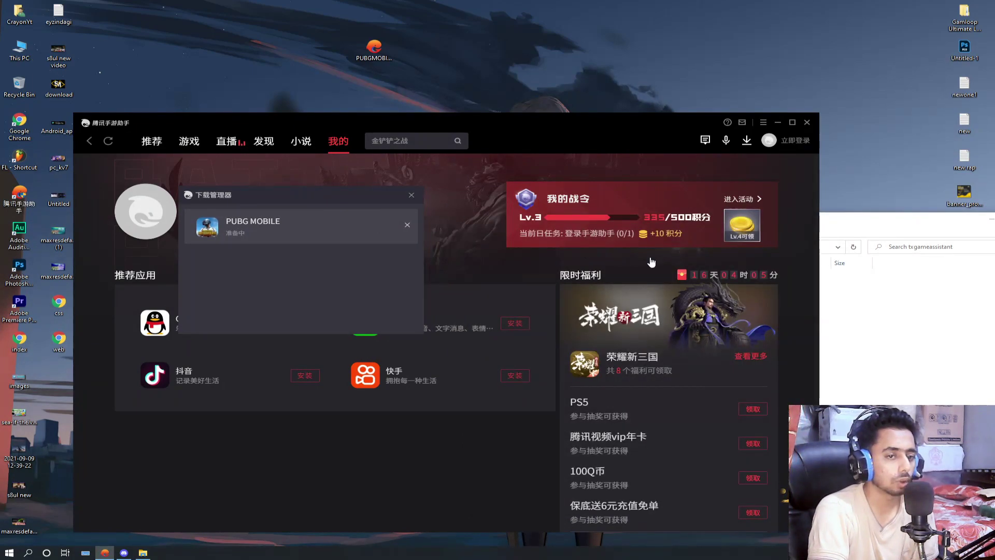
Start a local APK installation (本地APK安装) with the PUBG Mobile APK from the desktop, and return to the txgameassistant folder window.
key("alt+Tab")
left_click(763, 125)
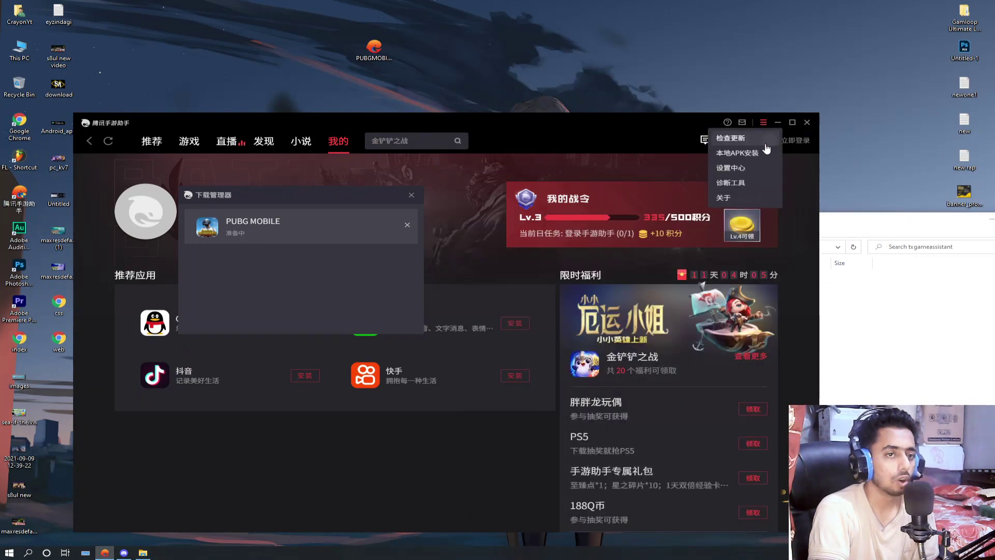
left_click(736, 153)
left_click(604, 170)
left_click(778, 348)
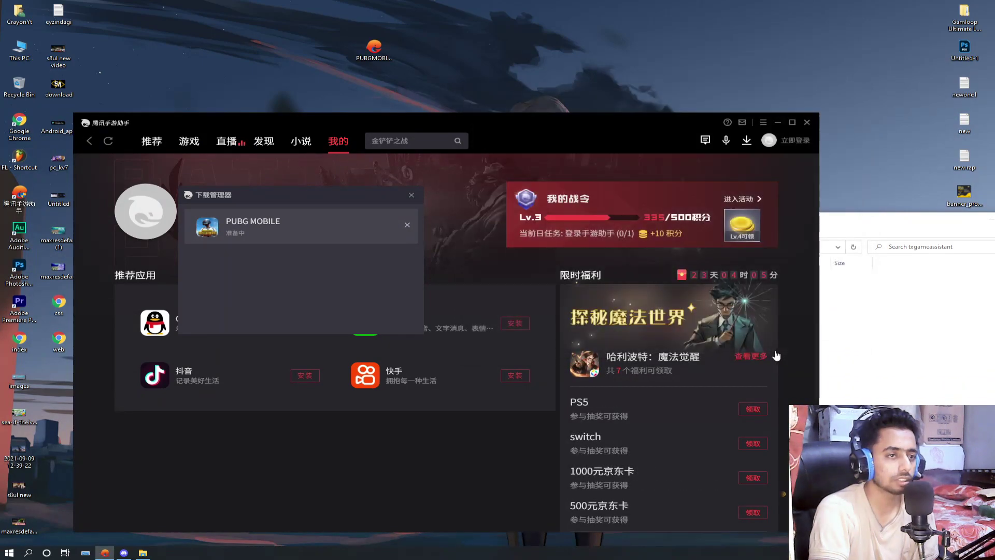
left_click(918, 344)
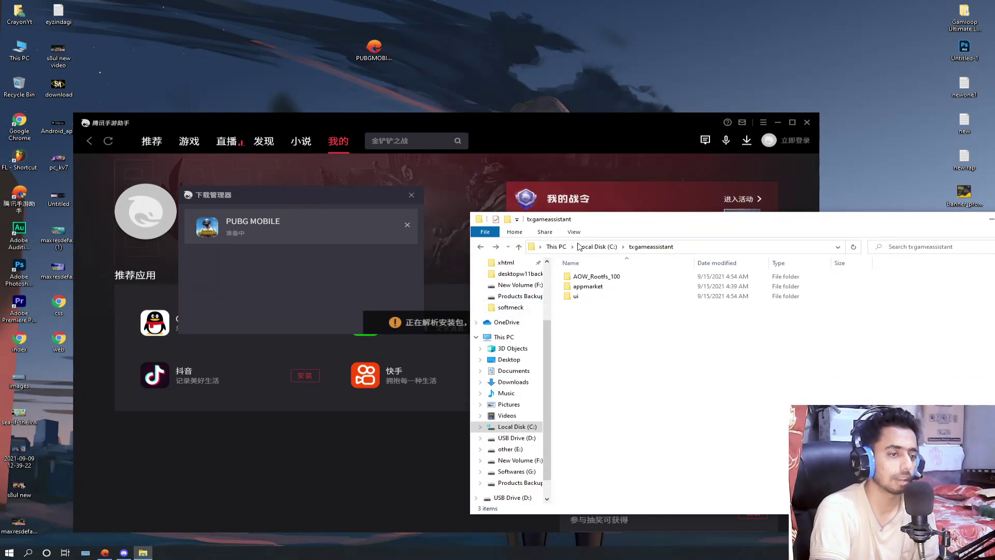
left_click(759, 124)
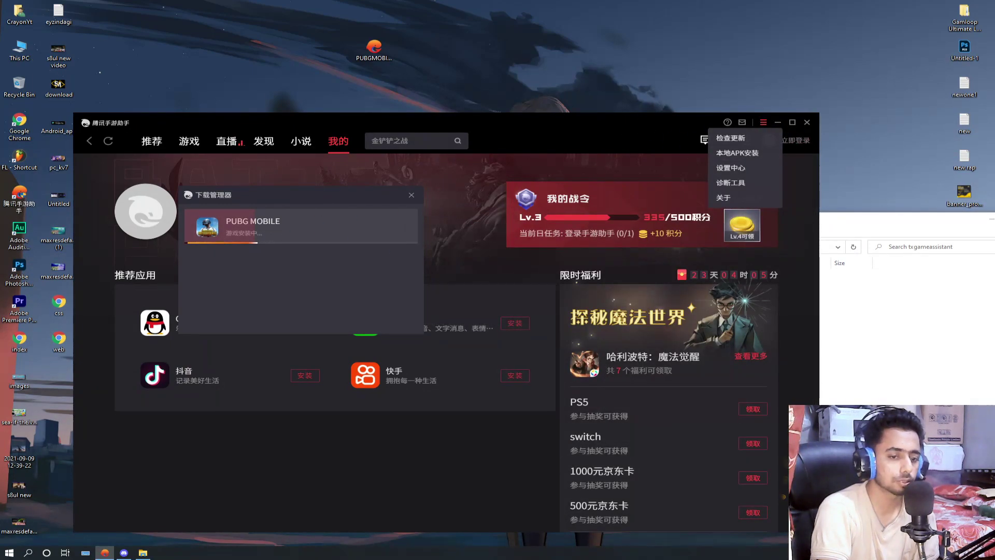
key("alt+Tab")
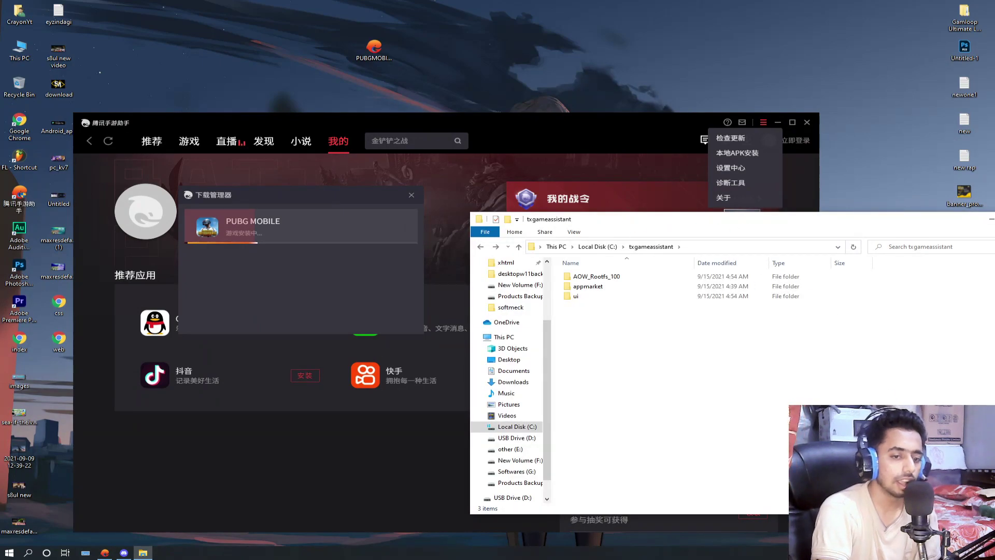
left_click_drag(776, 223, 588, 178)
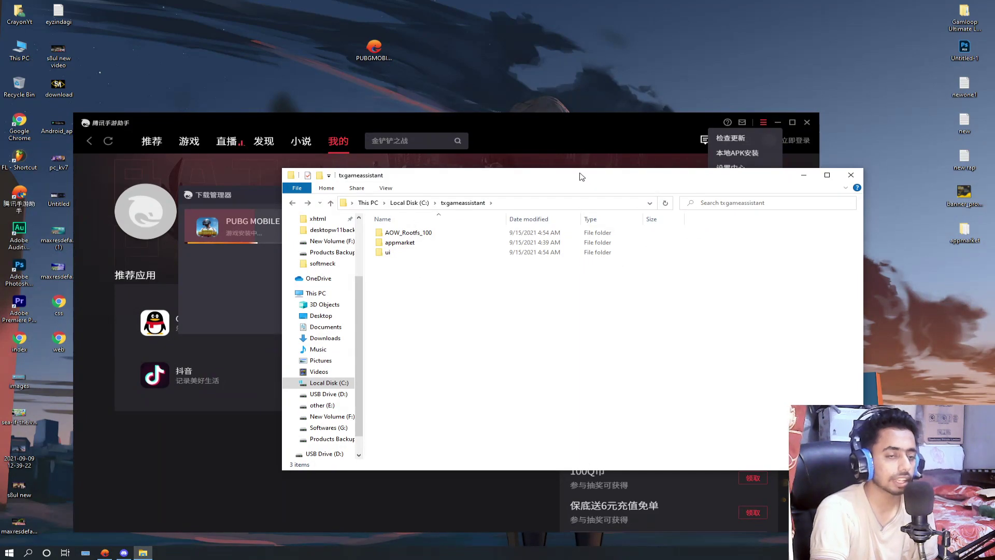
left_click_drag(371, 171, 424, 185)
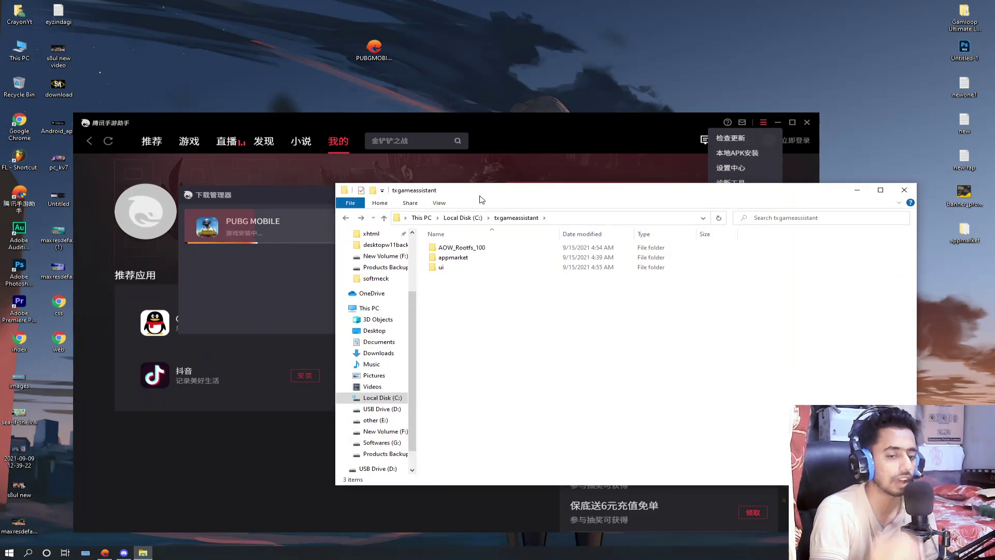
left_click(569, 155)
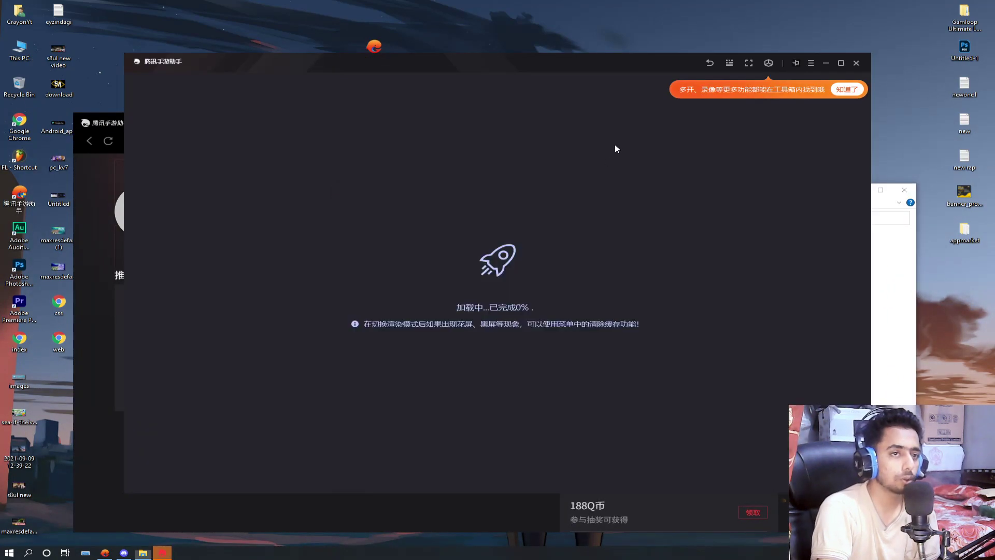
Dismiss the toolbox tip in the emulator window and close the txgameassistant folder window.
left_click(847, 90)
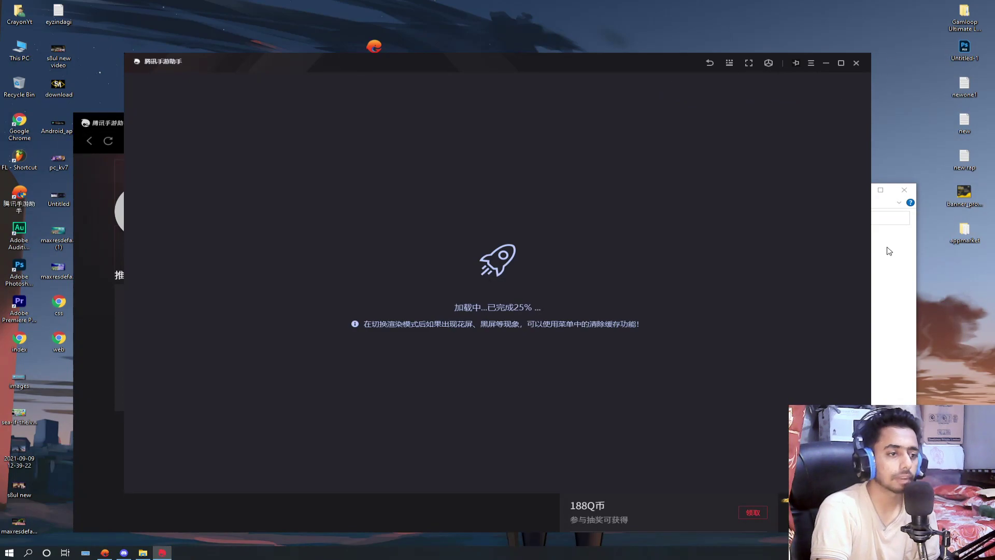
left_click(900, 285)
left_click(904, 190)
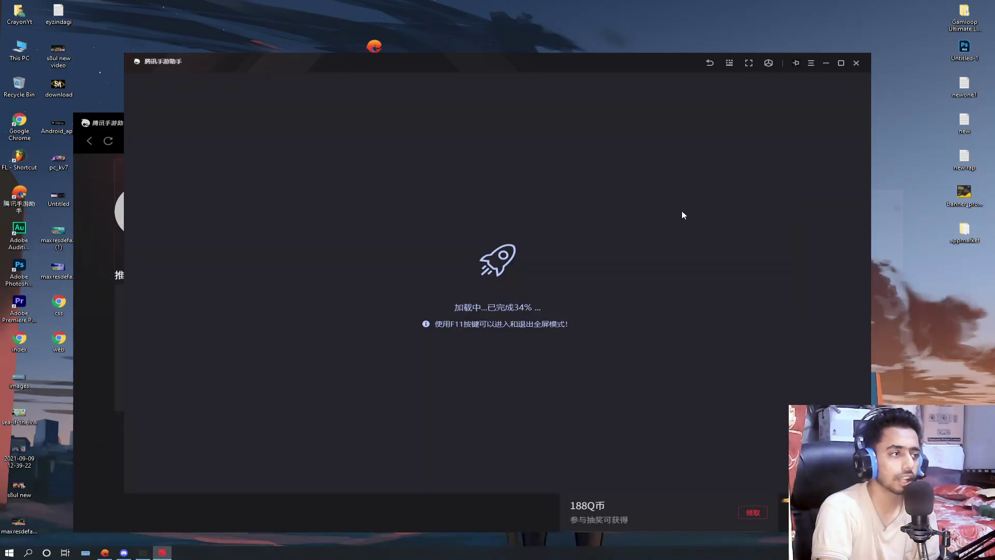
Move the game store window aside and close the network acceleration popup in the emulator window.
left_click(96, 184)
left_click_drag(517, 123, 551, 194)
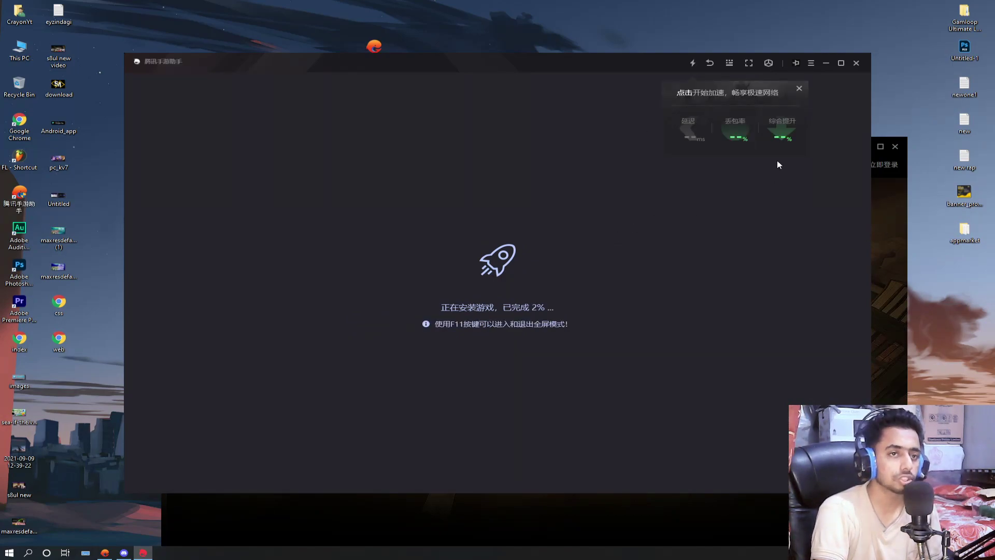
left_click(799, 89)
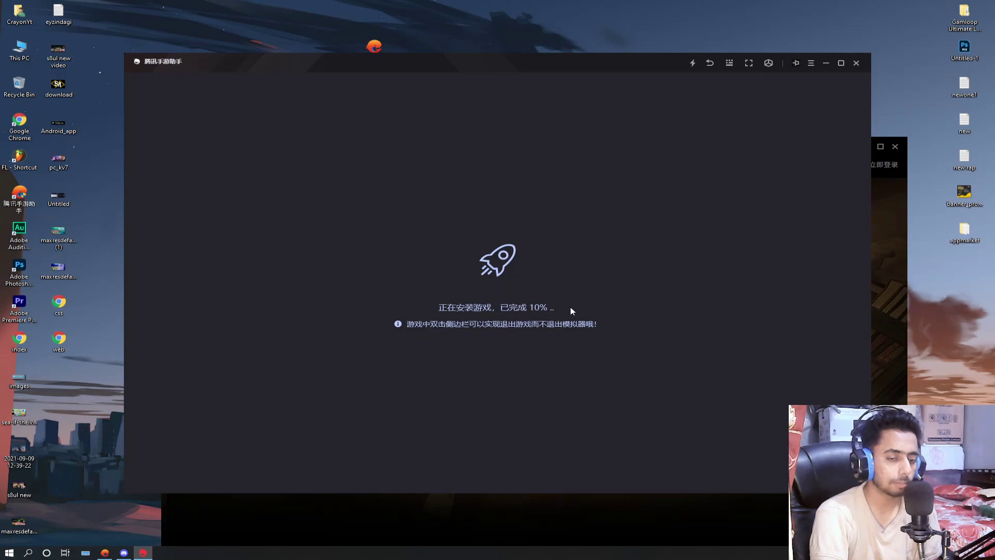
Switch the game store to its 推荐 page, and reposition the emulator window in front of it.
left_click(900, 347)
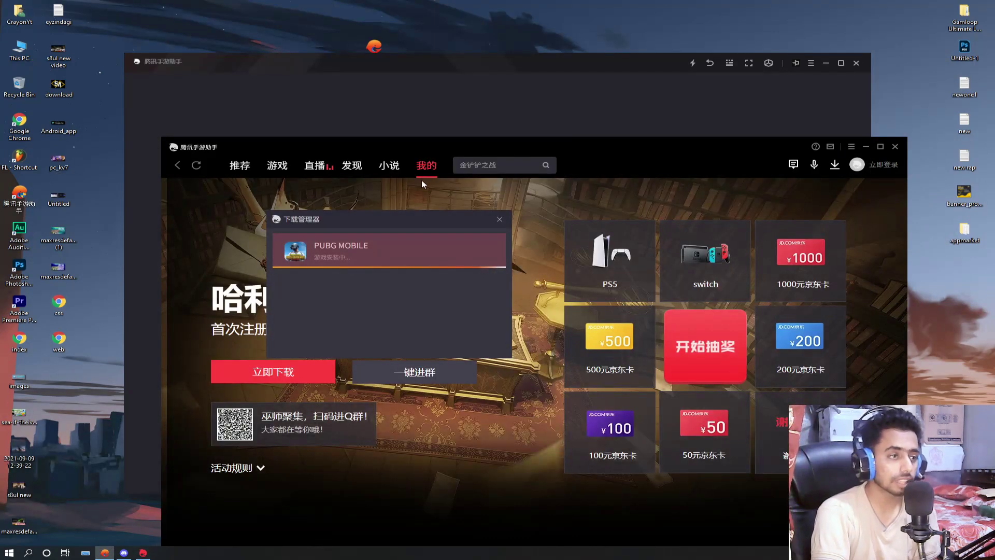
left_click(236, 173)
left_click(456, 69)
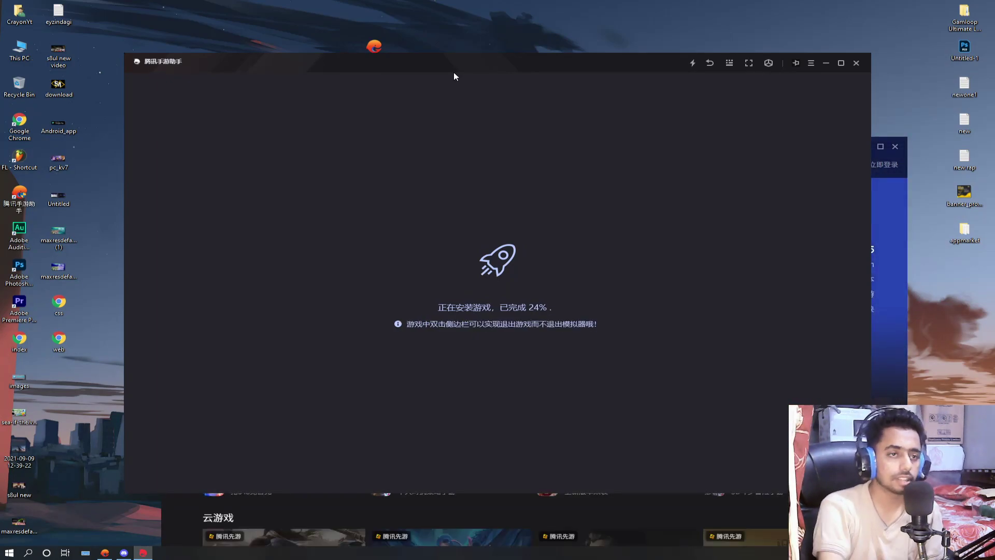
left_click_drag(502, 59, 477, 33)
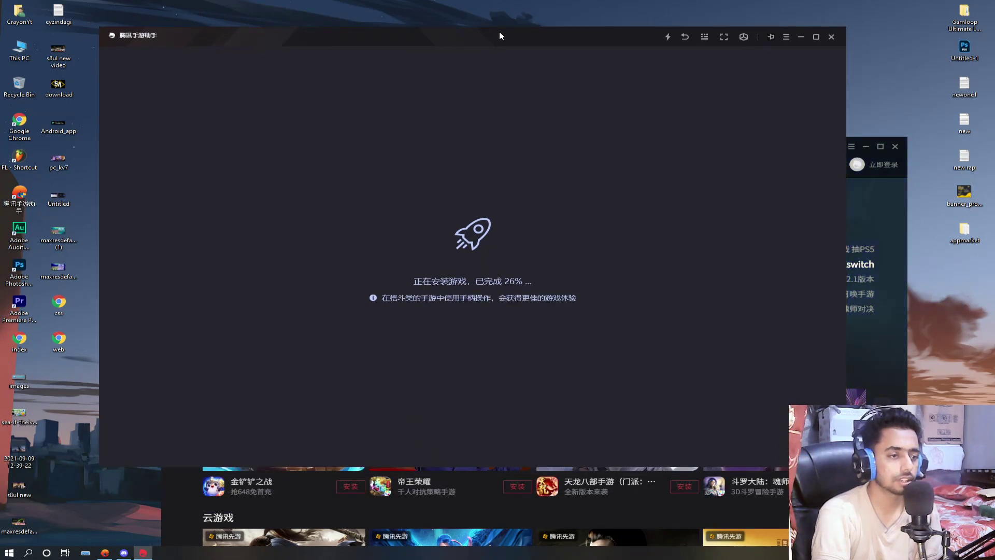
left_click(869, 189)
left_click(604, 102)
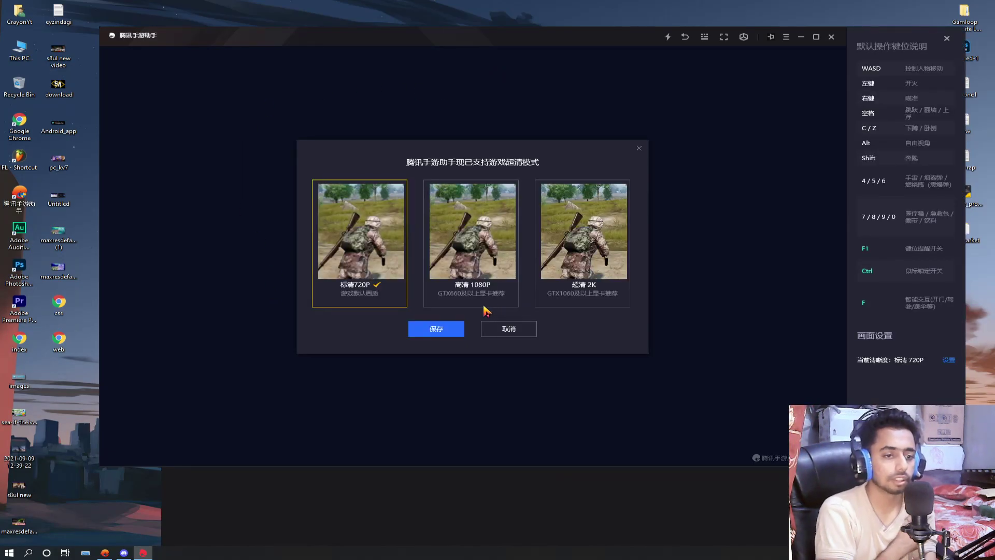
Close the game resolution dialog without saving and the key guide beside the game, and reposition the emulator window.
left_click(640, 149)
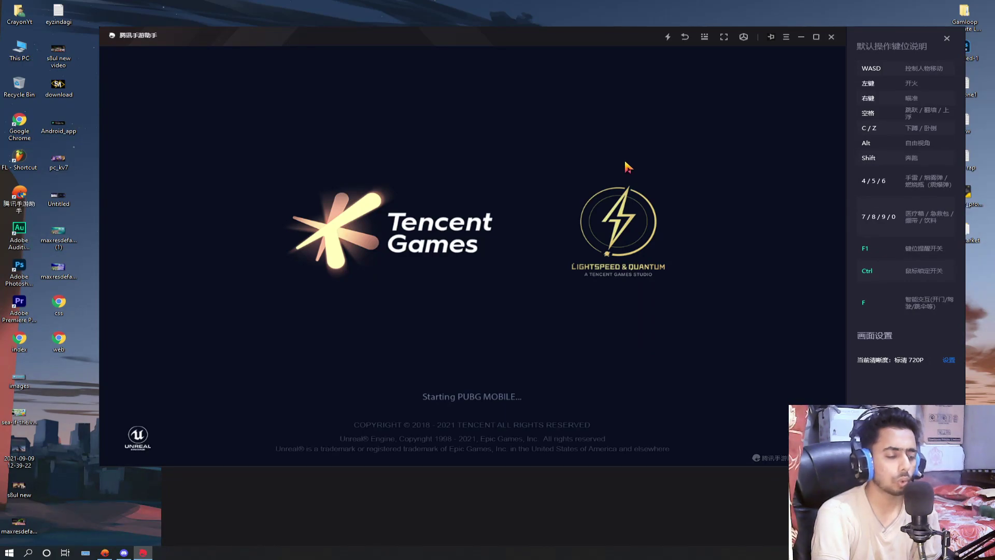
left_click(945, 39)
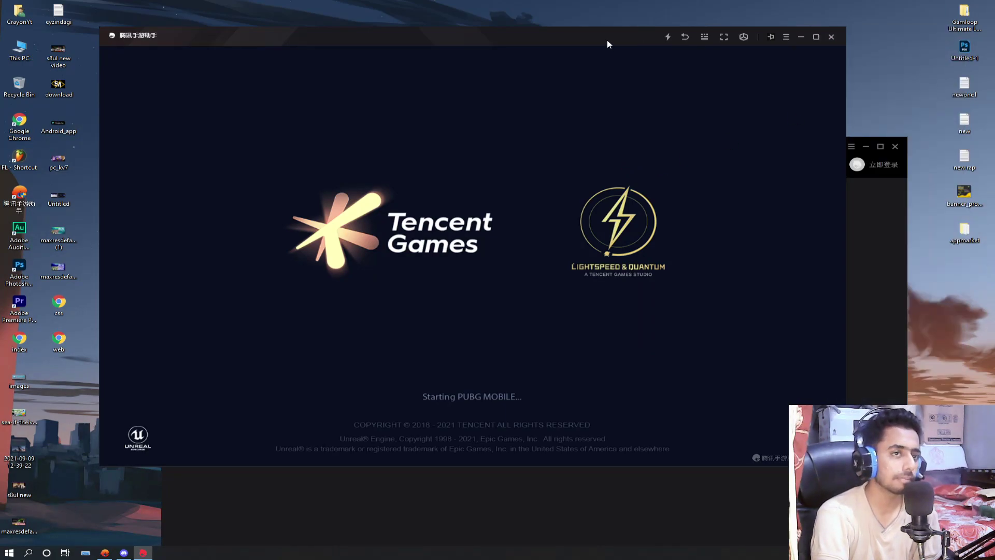
left_click_drag(608, 39, 677, 70)
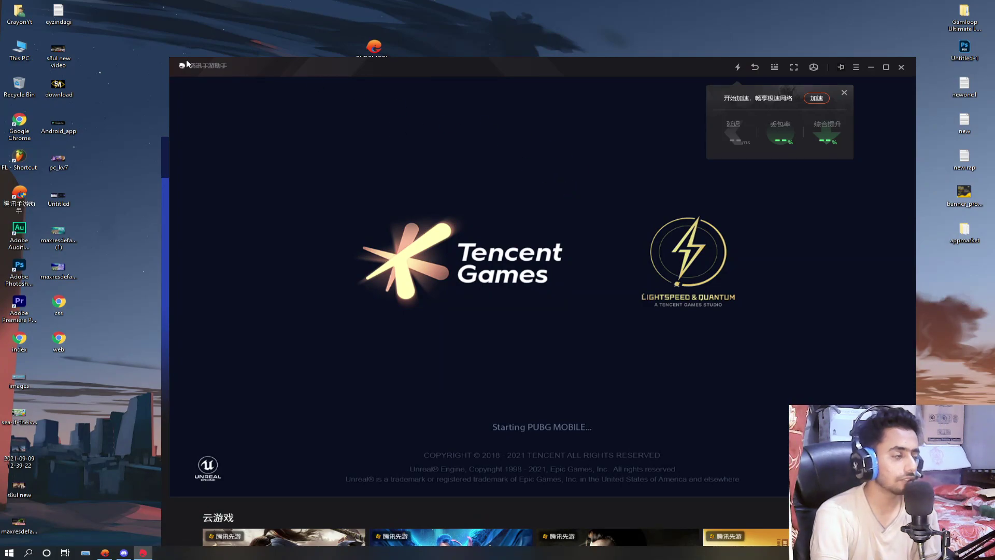
Go back from PUBG MOBILE to the emulator's home screen and close the network acceleration popup.
left_click(467, 115)
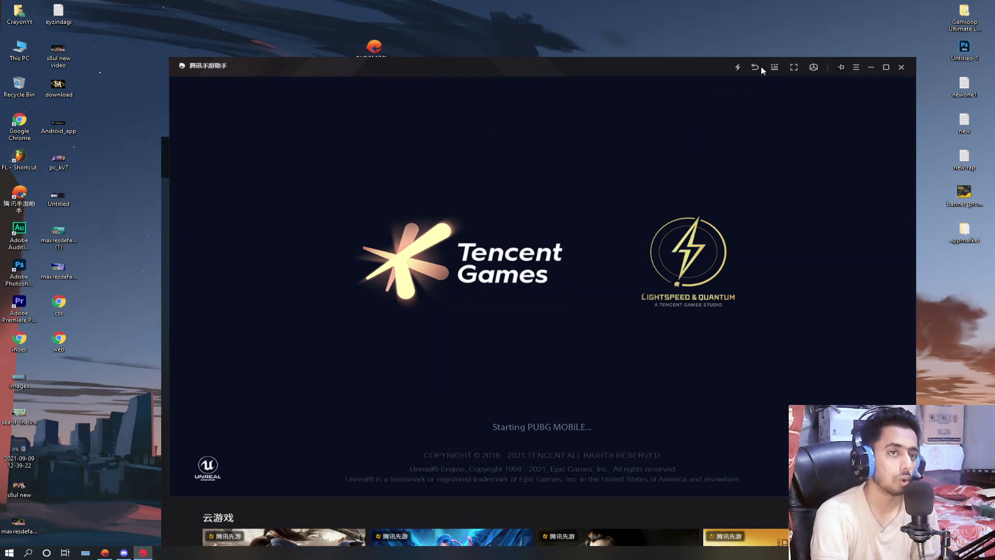
left_click(755, 68)
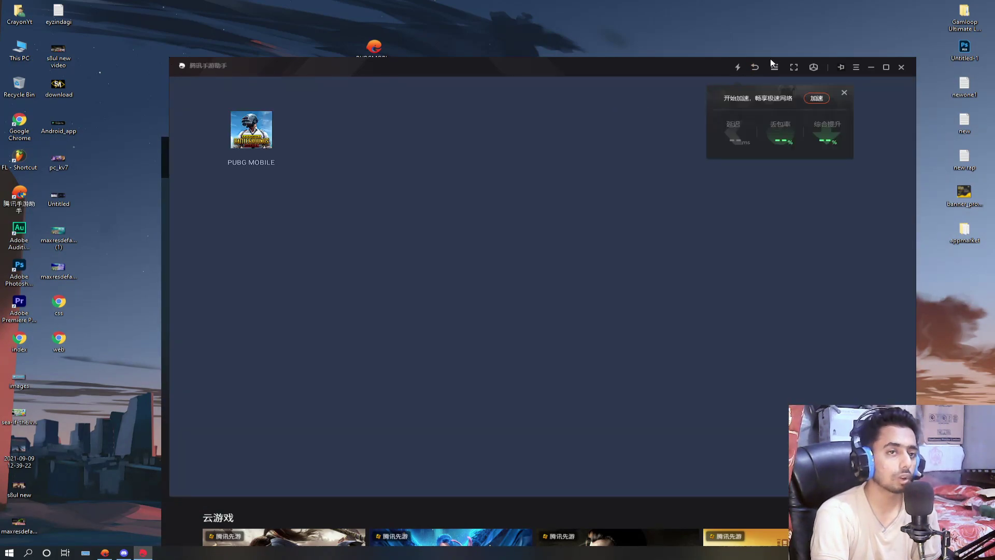
left_click(844, 93)
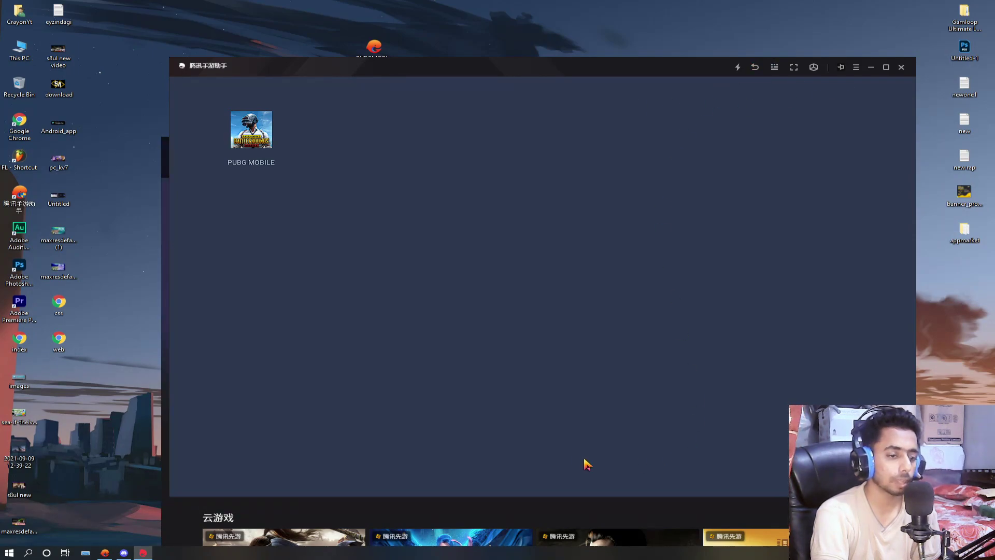
Run the local APK installation again with the PUBGMOBILE_Global_1.6.0 file from the desktop.
left_click(856, 67)
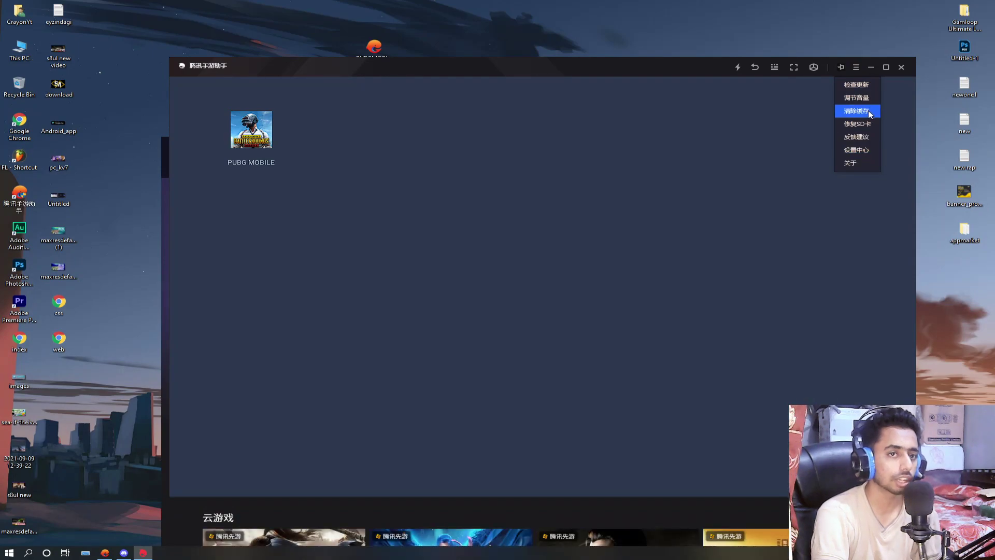
left_click(748, 508)
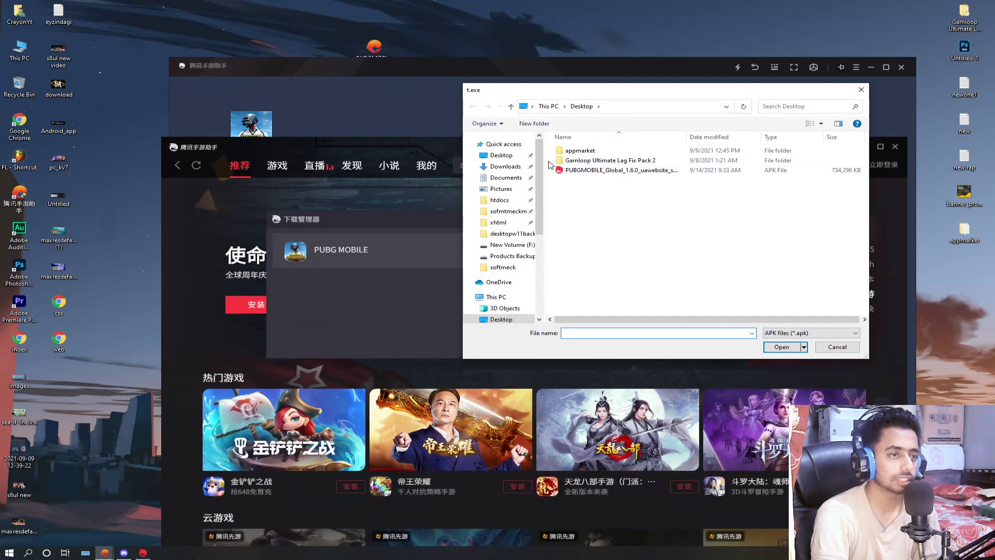
left_click(311, 219)
left_click_drag(311, 220, 262, 218)
left_click(601, 96)
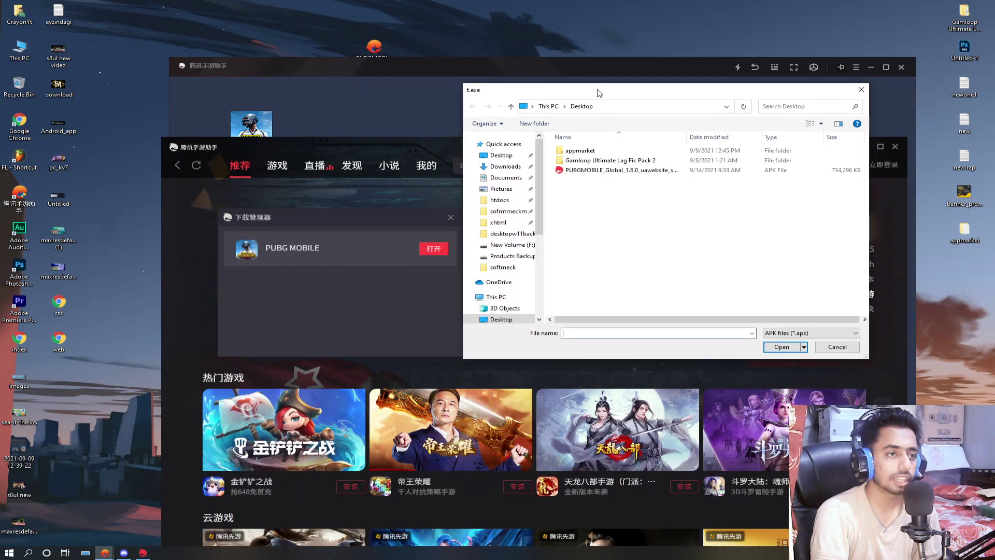
double_click(591, 171)
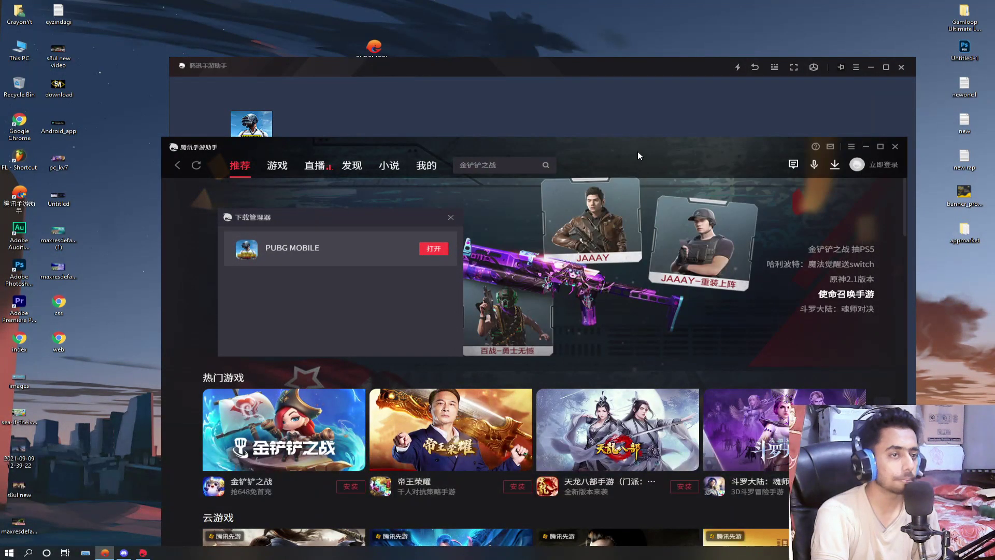
Launch PUBG MOBILE in the emulator, return to its home screen and close the network acceleration popup.
left_click(609, 72)
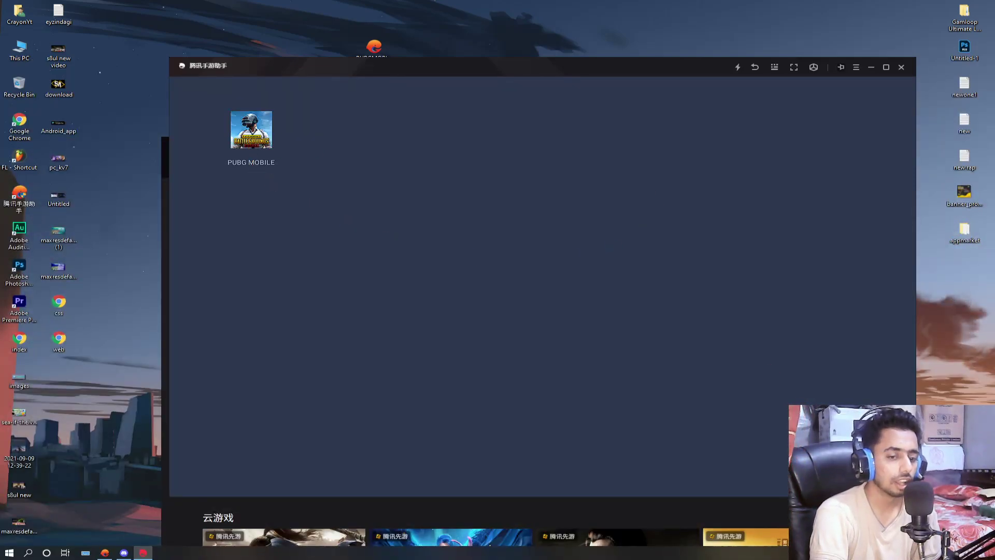
left_click(251, 130)
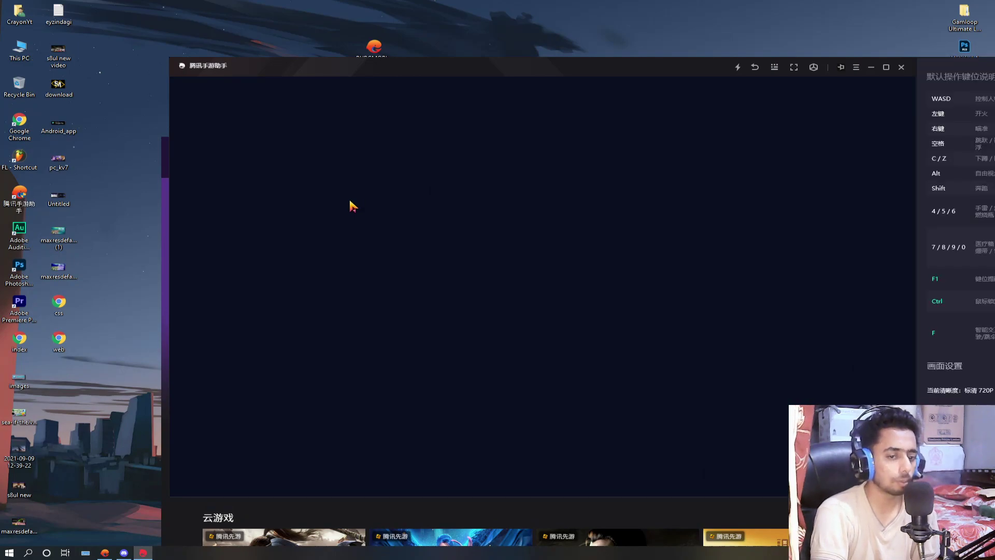
left_click(754, 68)
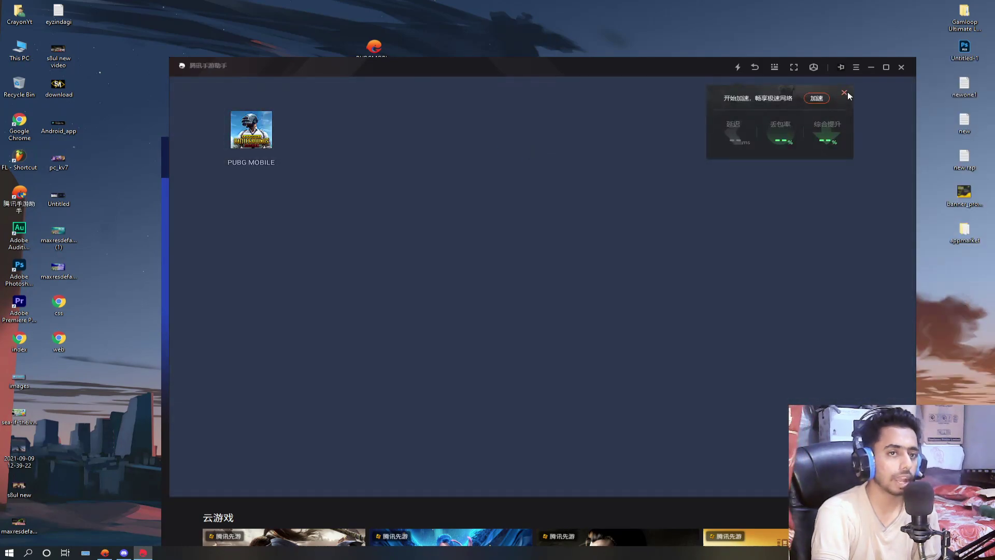
left_click(844, 94)
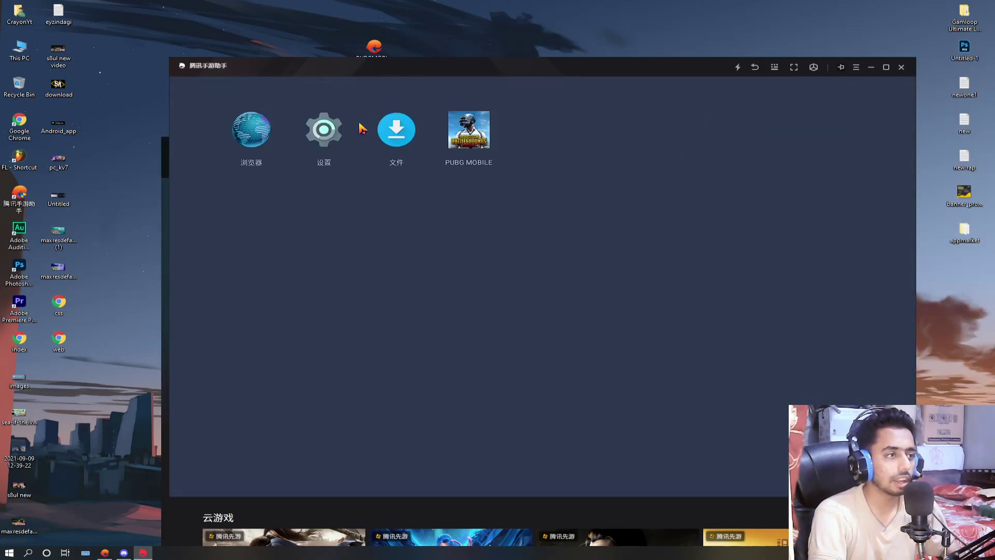
Open the language preferences in the emulator's Android settings, dismissing the announcement popup along the way.
left_click(340, 129)
scroll(364, 140, "down", 10)
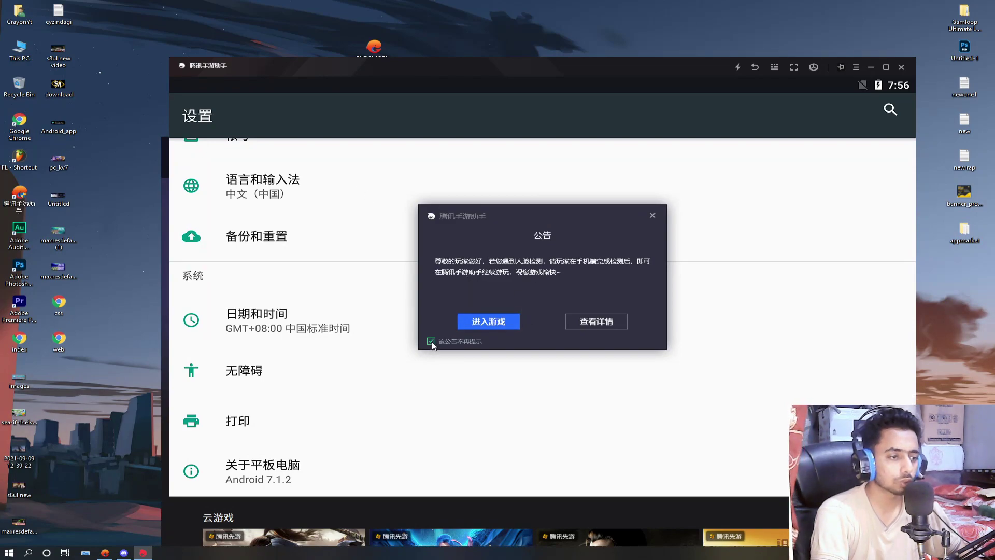
left_click(459, 327)
scroll(349, 216, "up", 3)
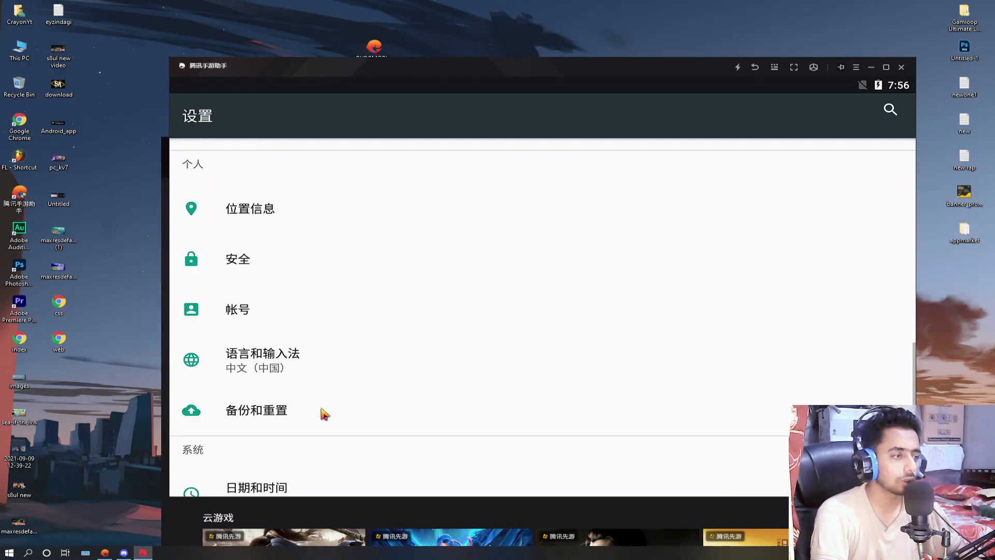
left_click(261, 363)
left_click(285, 174)
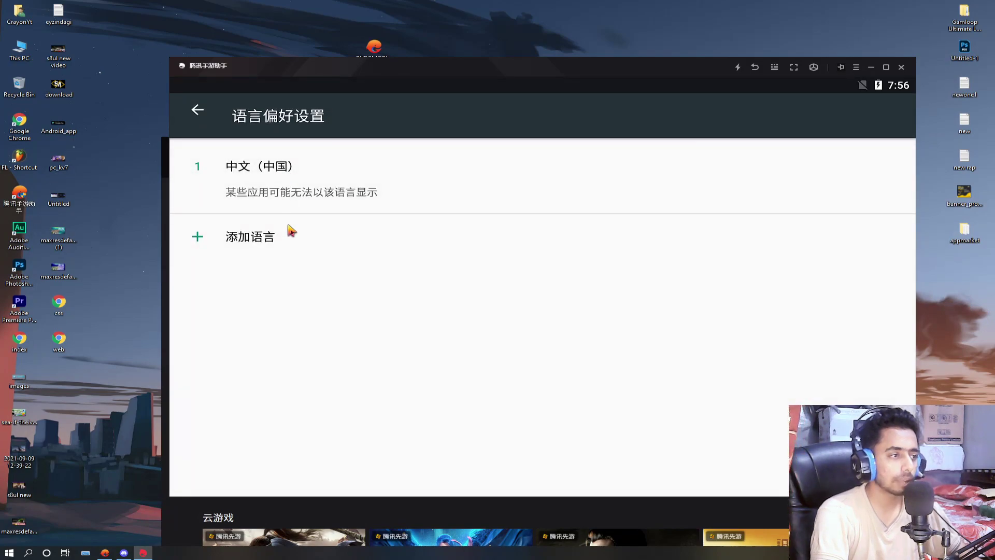
Add English (United States) to the preferred languages, searching the language list for "e".
left_click(291, 232)
left_click(890, 109)
type("e")
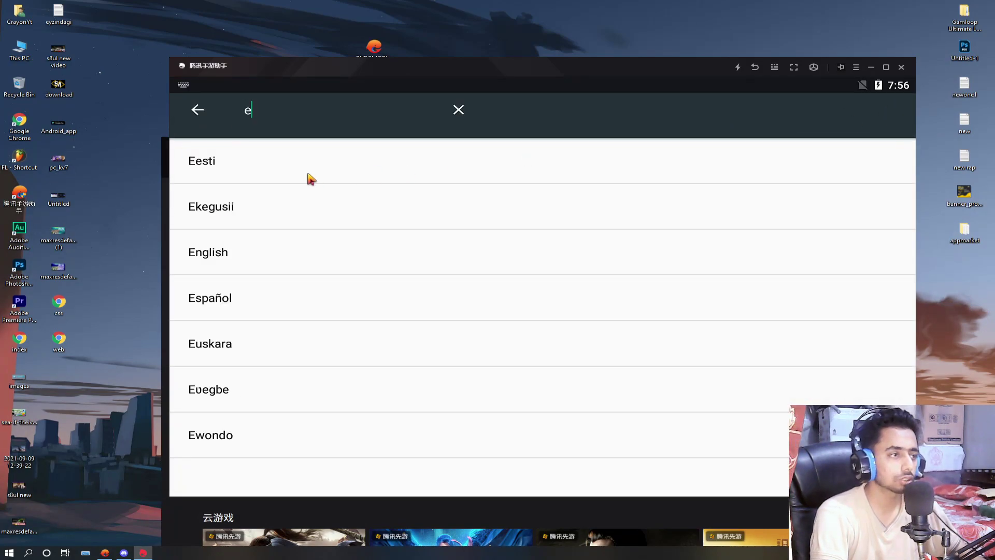
left_click(257, 272)
left_click(284, 187)
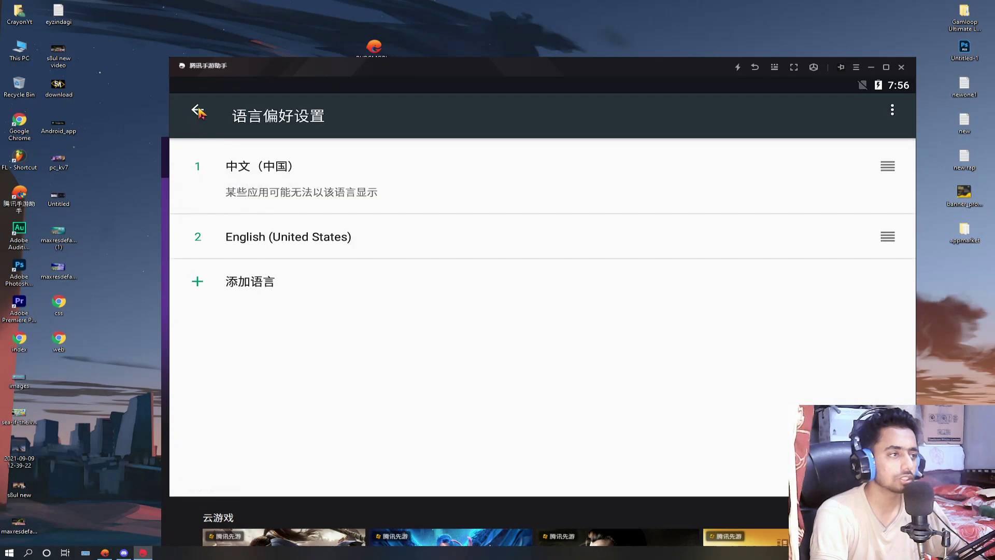
Remove Chinese (China) from the language preferences and return to the emulator's home screen.
left_click(893, 111)
left_click(828, 123)
left_click(200, 165)
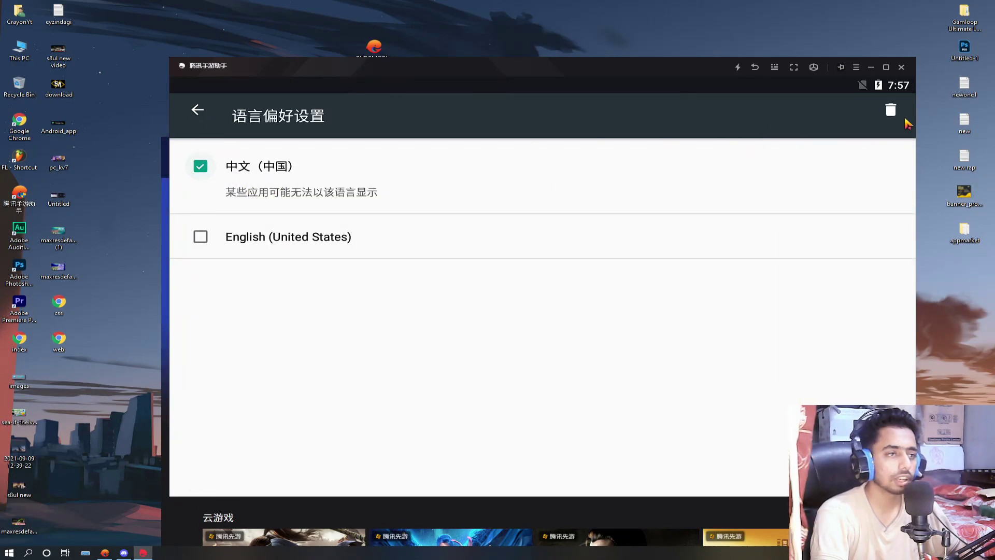
left_click(900, 114)
left_click(739, 333)
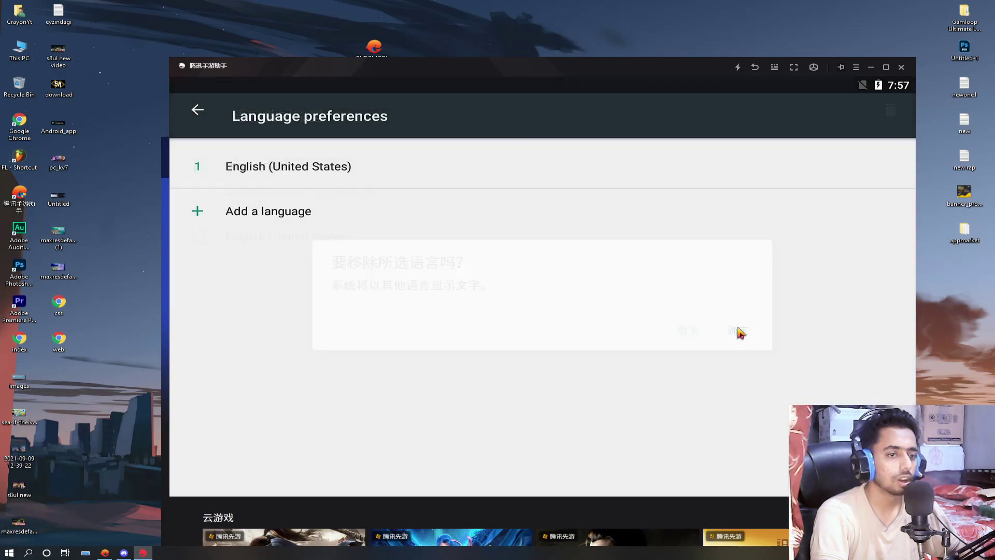
left_click(198, 112)
left_click(208, 117)
left_click(722, 111)
left_click(754, 68)
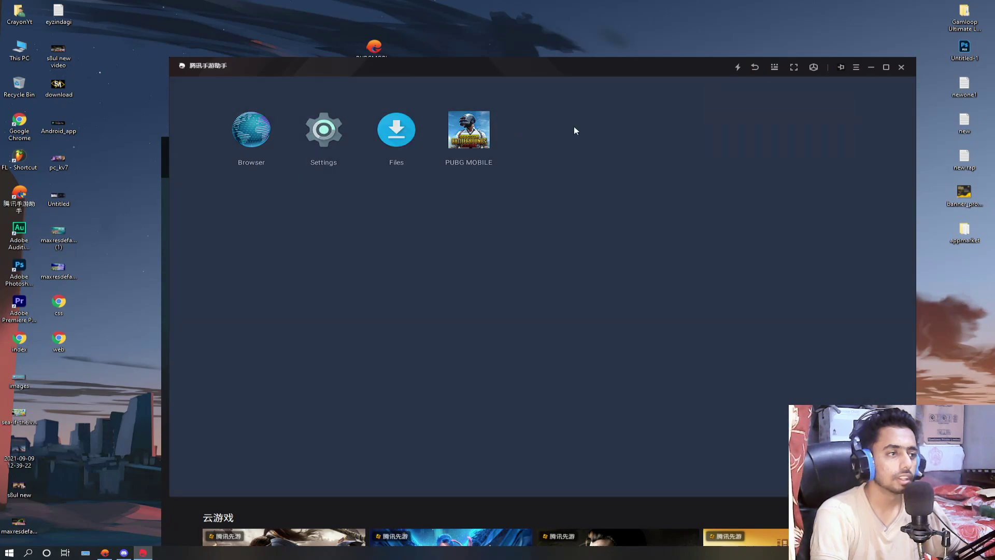
Open the emulator's settings, view the additional Wireless & networks options and return to the main settings list.
left_click(318, 136)
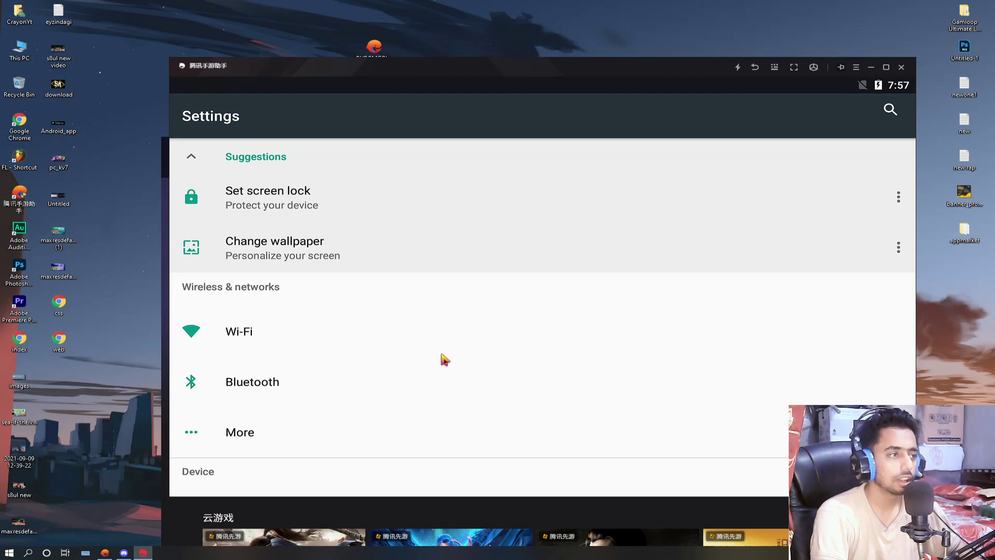
left_click(449, 447)
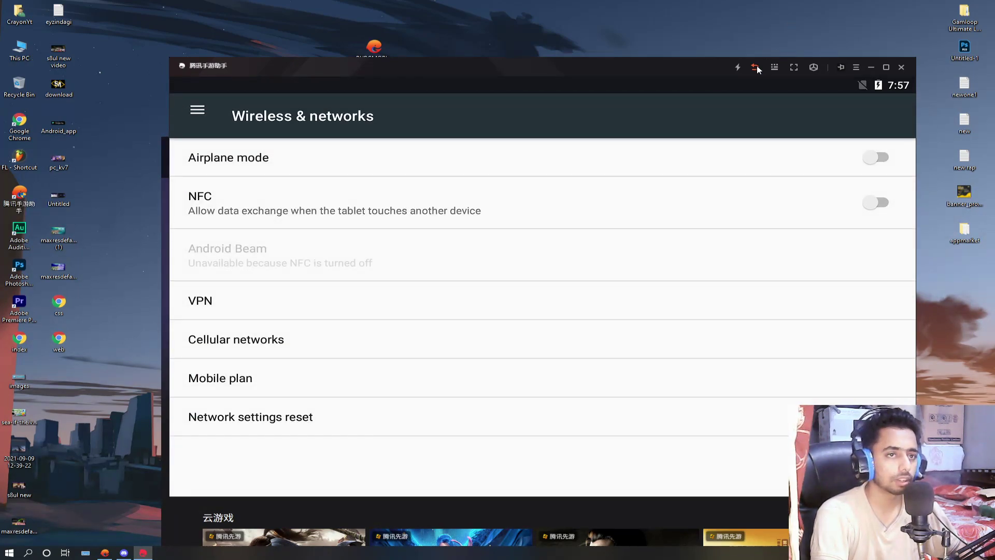
left_click(757, 67)
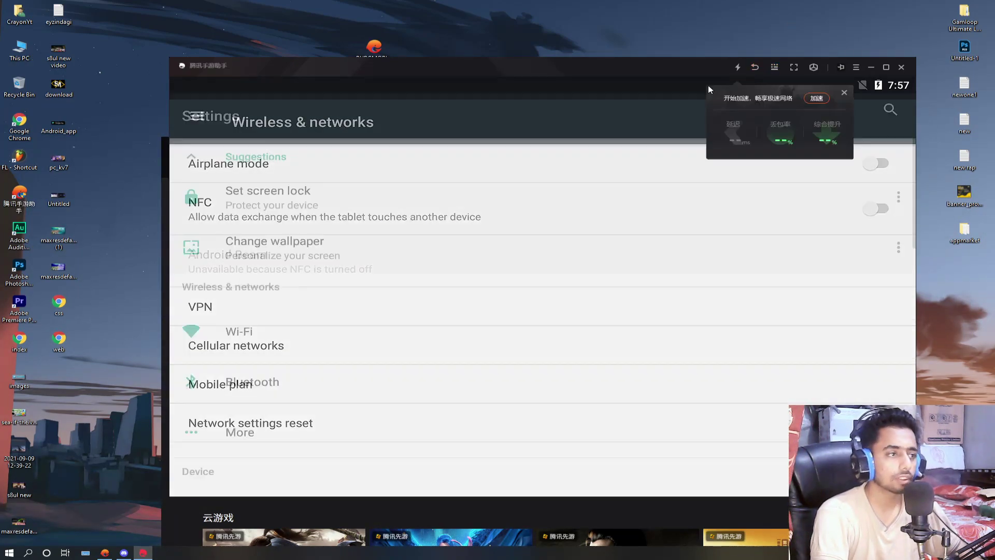
left_click(500, 367)
left_click(756, 68)
Examine PUBG MOBILE's app info in the Apps settings and go back to the emulator's home screen.
scroll(473, 393, "down", 2)
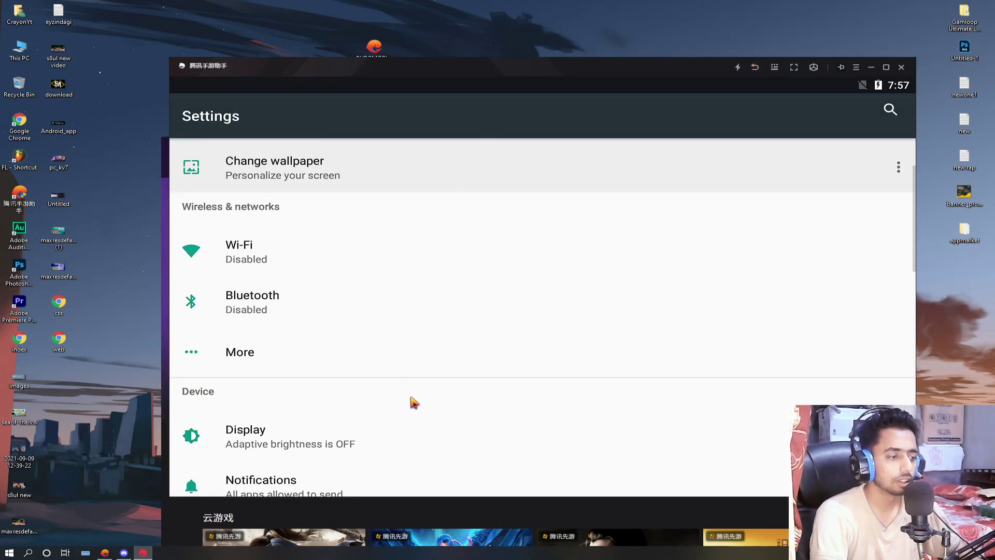
scroll(413, 402, "down", 4)
left_click(252, 174)
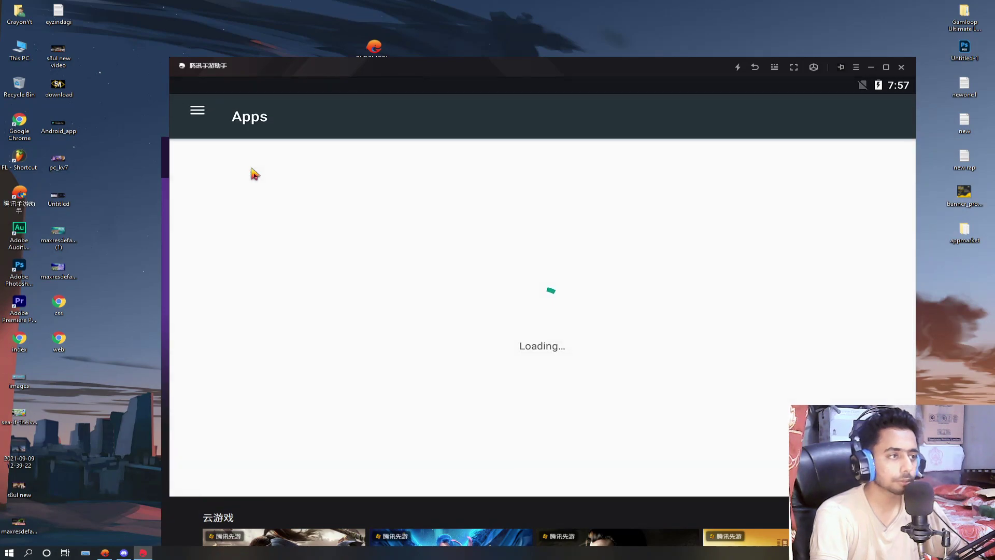
left_click(327, 339)
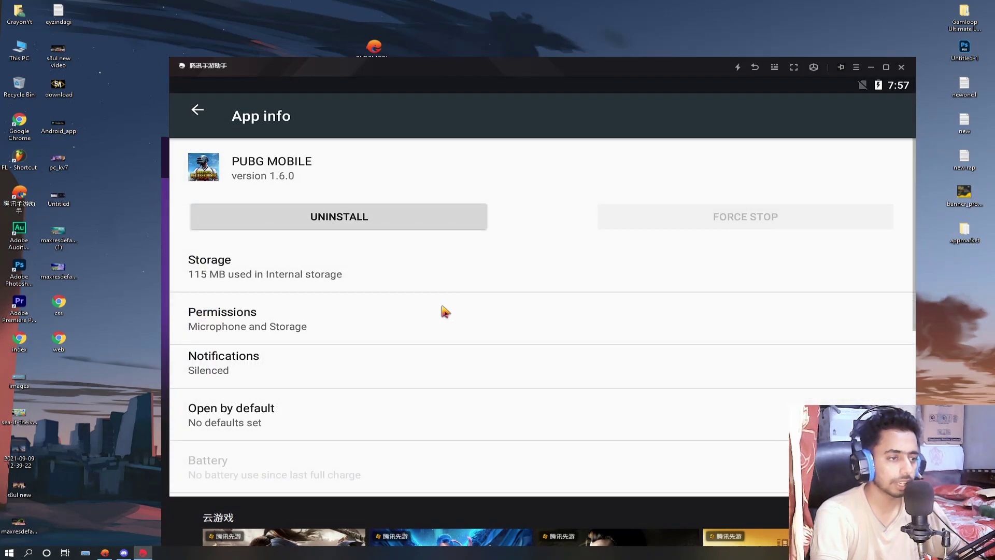
left_click(856, 68)
left_click(841, 68)
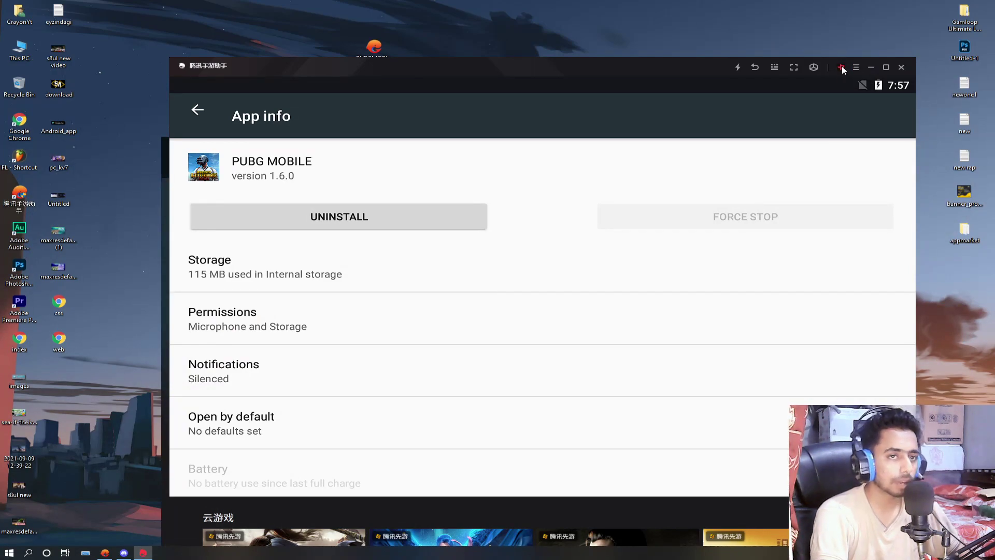
left_click(842, 68)
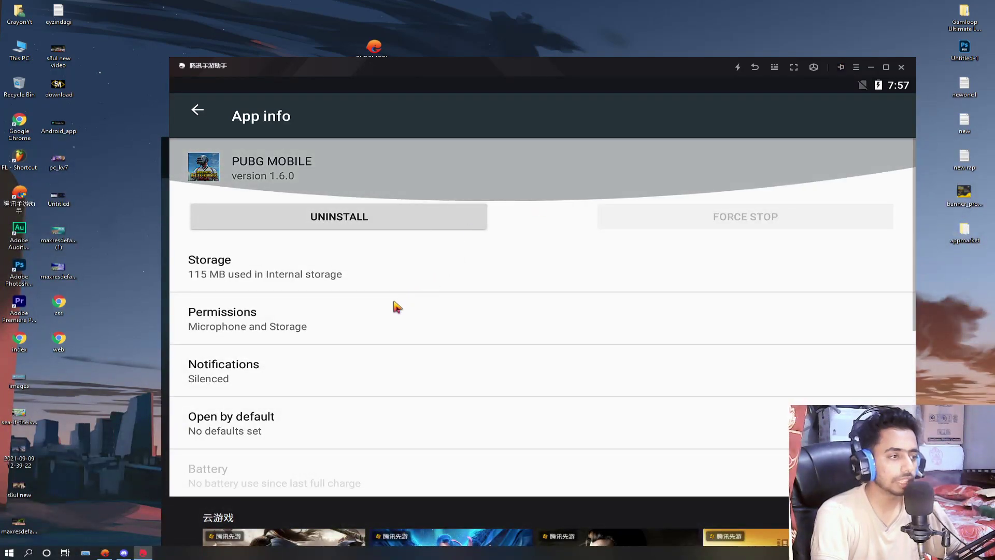
key("Escape")
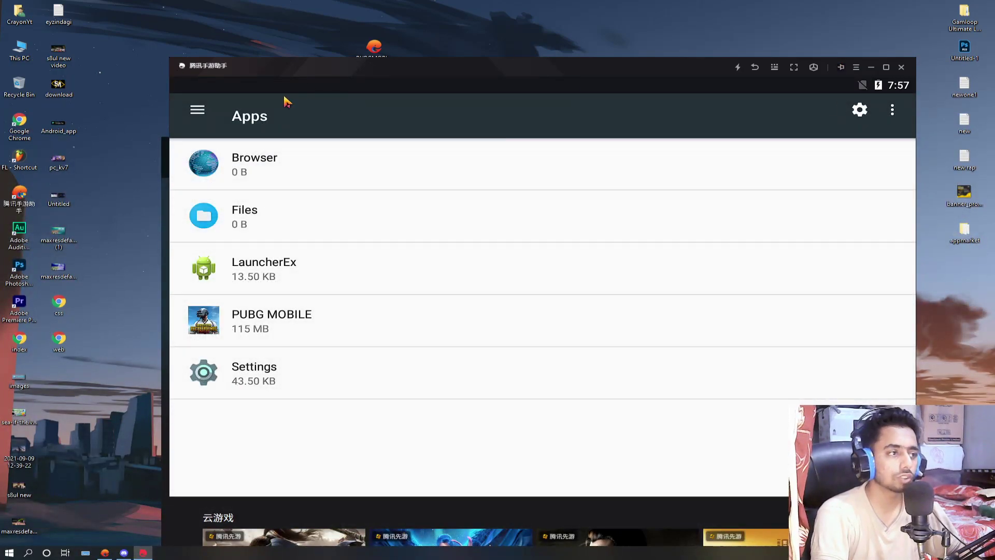
left_click(755, 71)
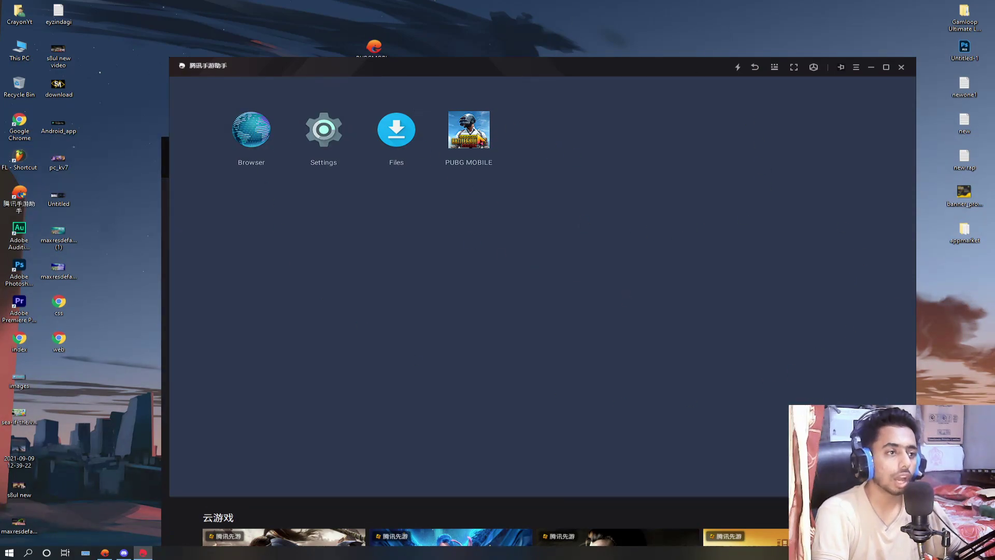
Launch PUBG MOBILE, exit the emulator with confirmation and close the 腾讯手游助手 main window.
left_click(443, 138)
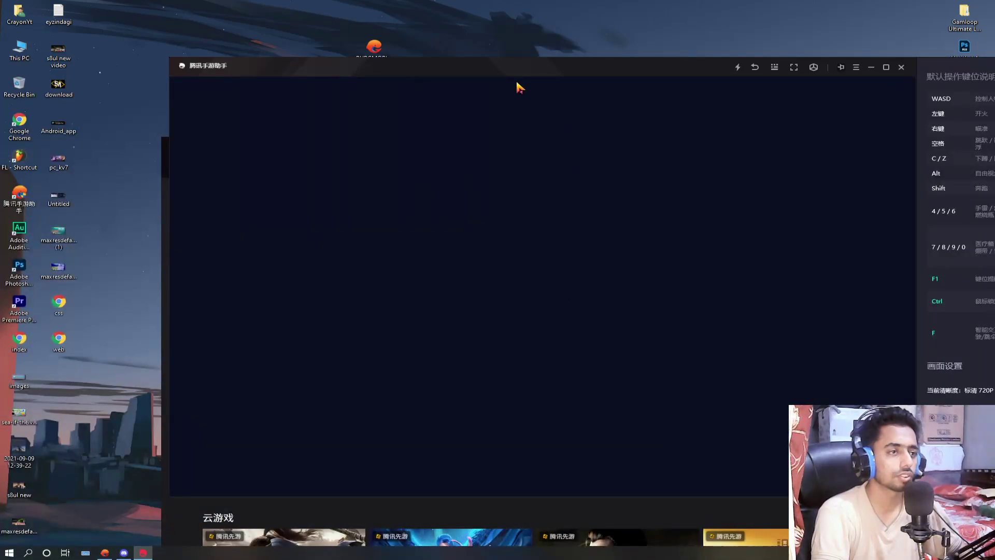
left_click(769, 70)
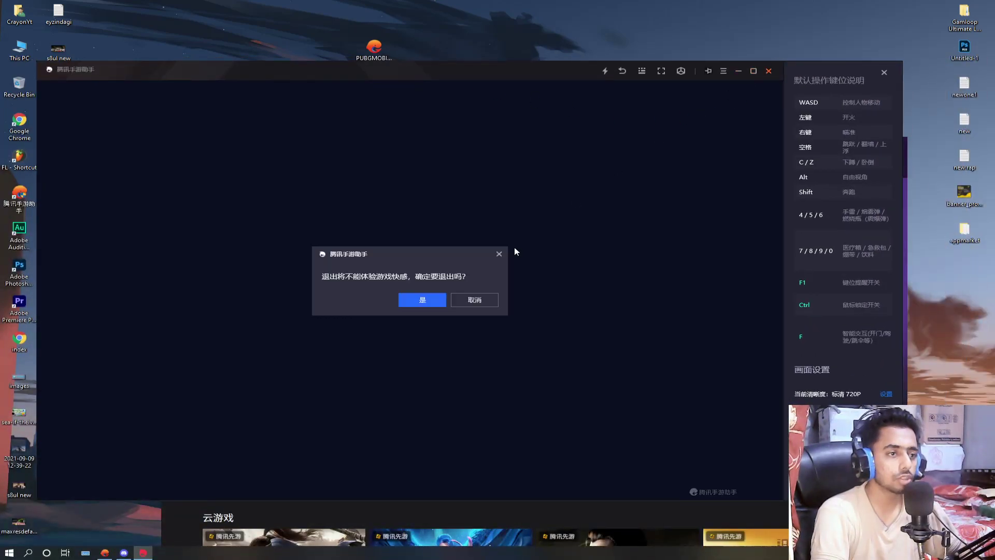
left_click(419, 297)
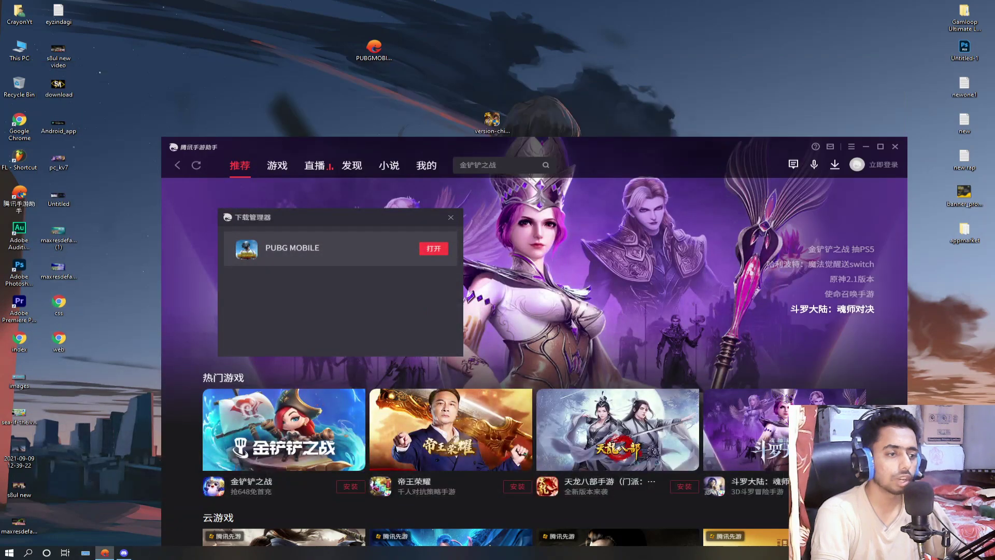
left_click(853, 147)
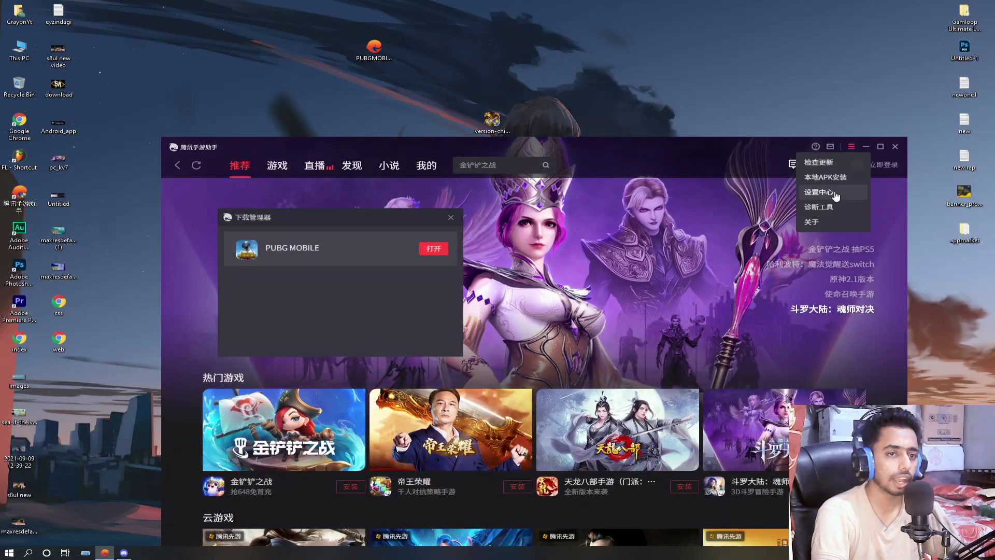
left_click(895, 146)
Look through the files in the appmarket folder on the desktop and close the folder window.
double_click(965, 231)
scroll(611, 365, "down", 10)
scroll(611, 365, "down", 5)
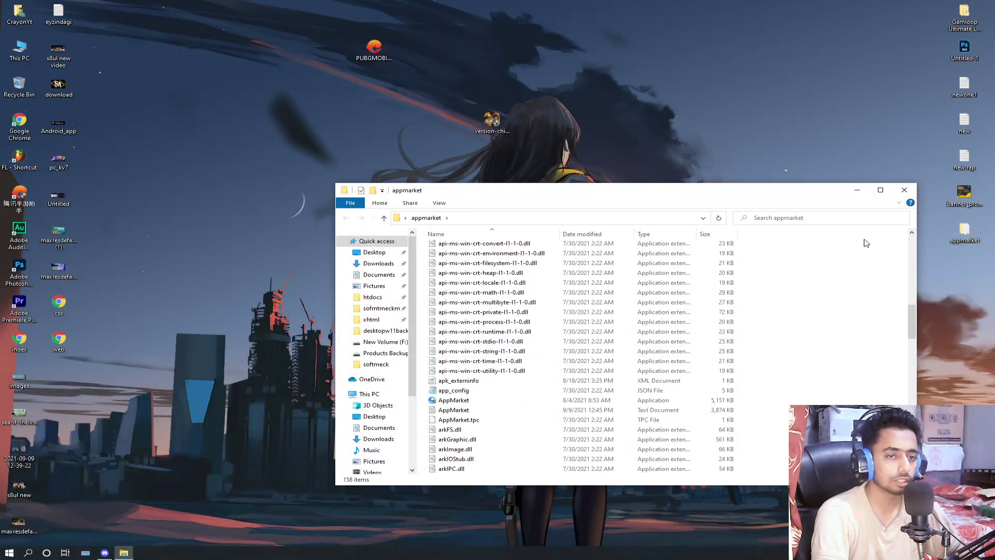
left_click(904, 190)
Switch to Discord to view the GameloopAppmarket download post, cancel the emulator's prompt to open PUBG MOBILE, and minimize Discord.
left_click(105, 553)
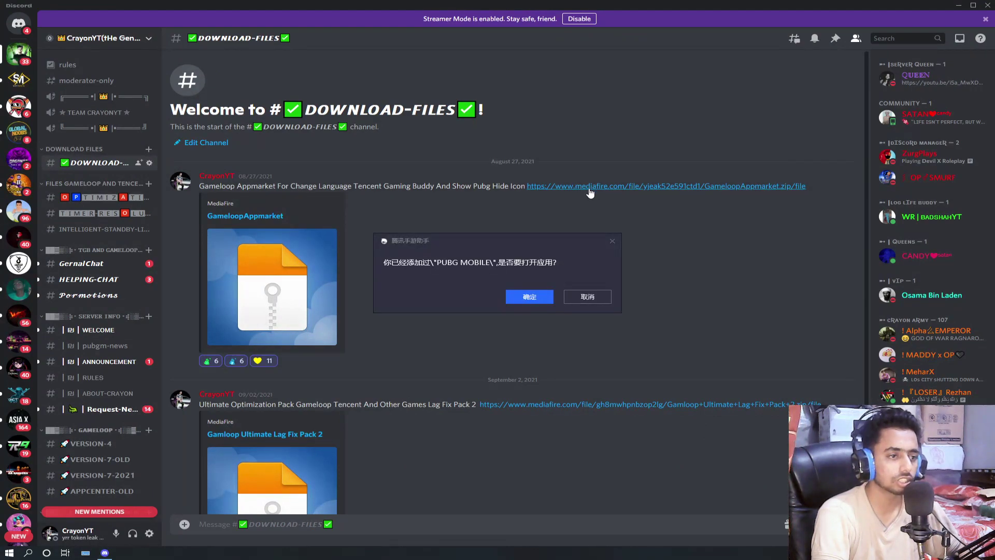
left_click(582, 300)
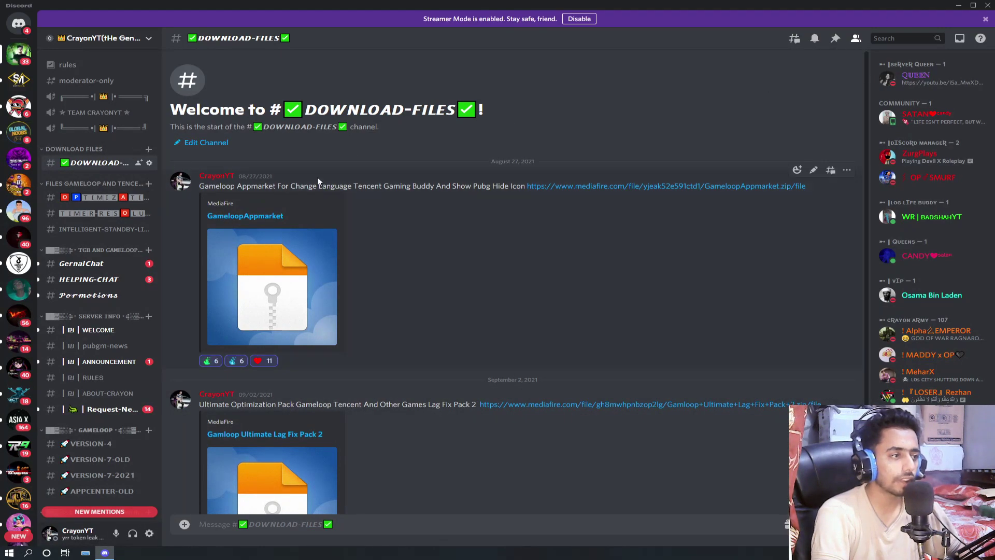
left_click(956, 6)
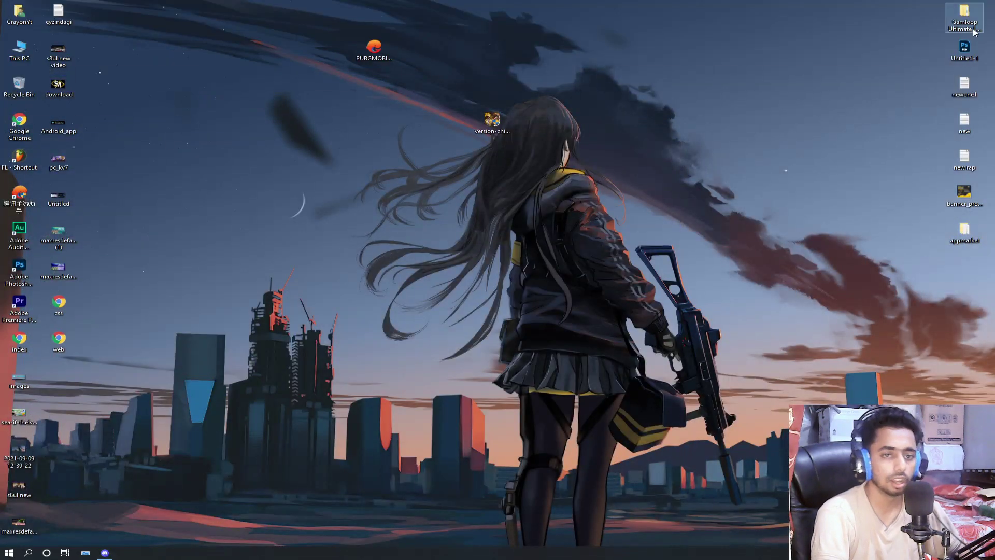
Copy all files and folders inside the desktop's appmarket folder and close the folder window.
double_click(658, 197)
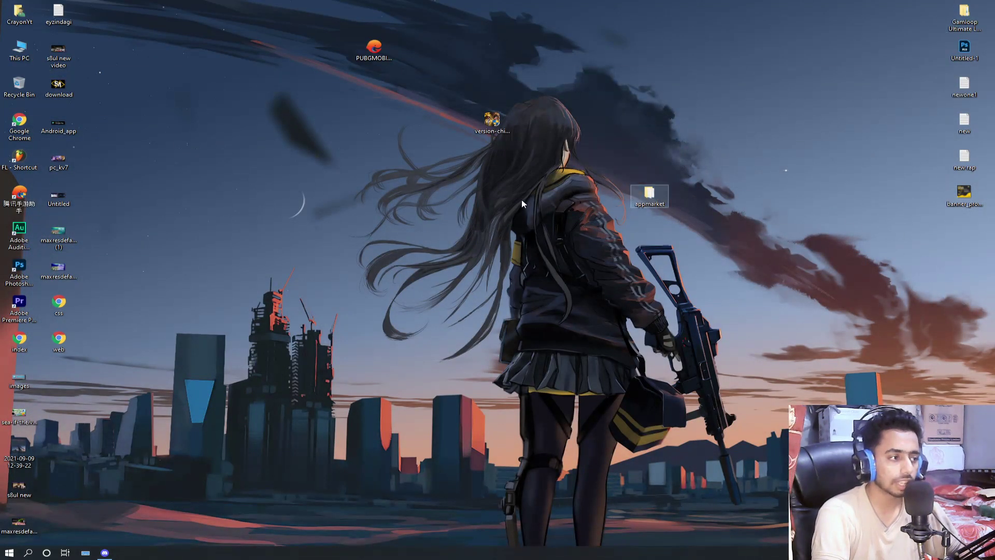
scroll(556, 335, "down", 15)
scroll(556, 336, "down", 8)
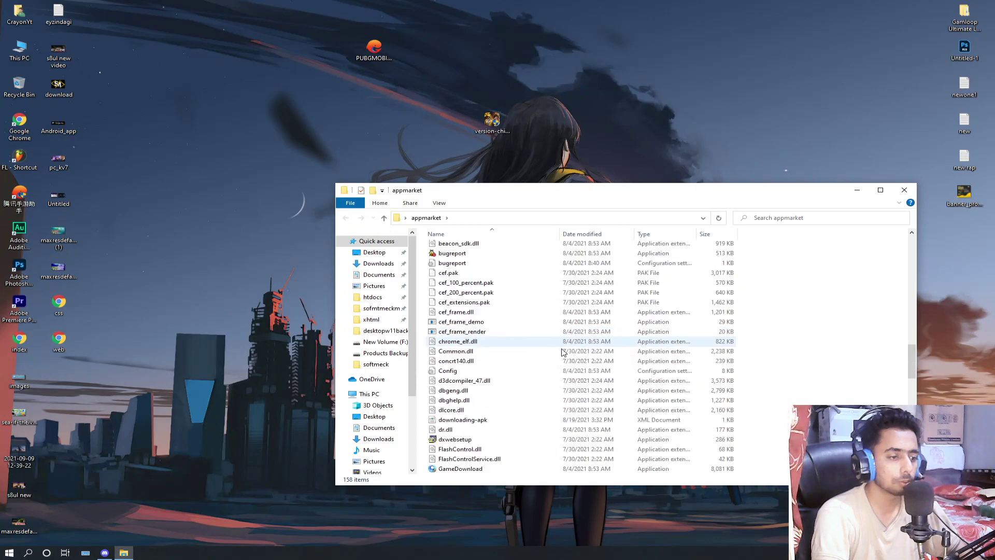
key("ctrl+a")
right_click(521, 290)
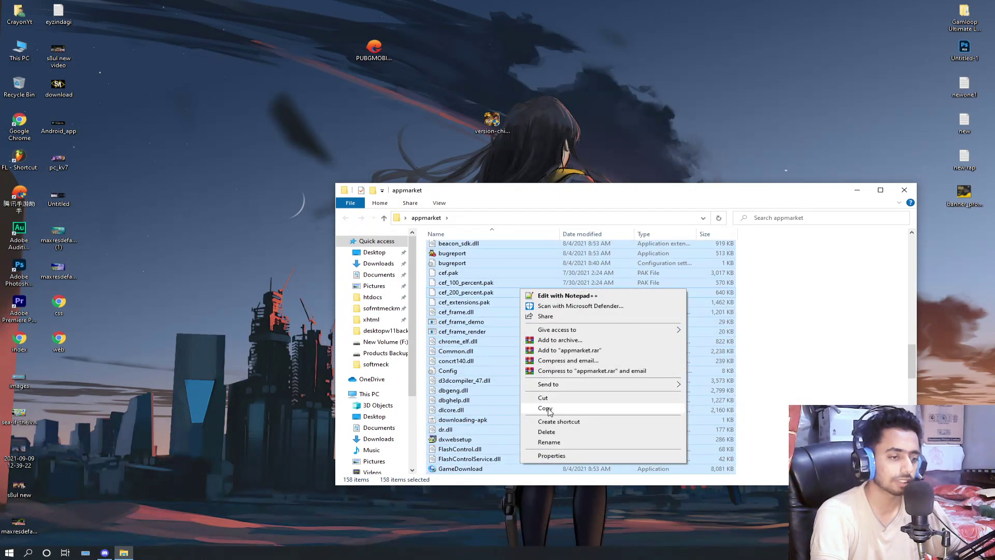
left_click(560, 408)
scroll(834, 251, "up", 8)
scroll(843, 265, "up", 12)
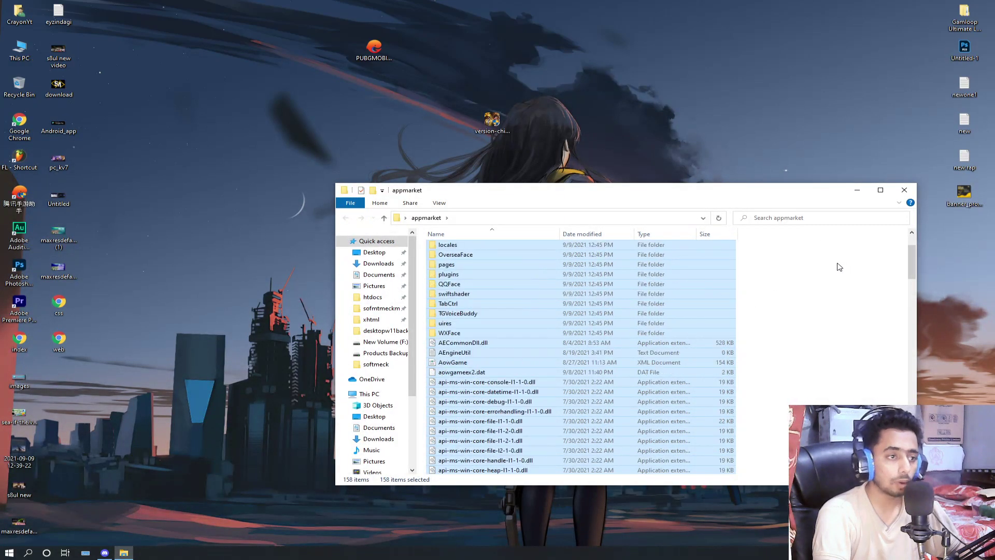
right_click(538, 306)
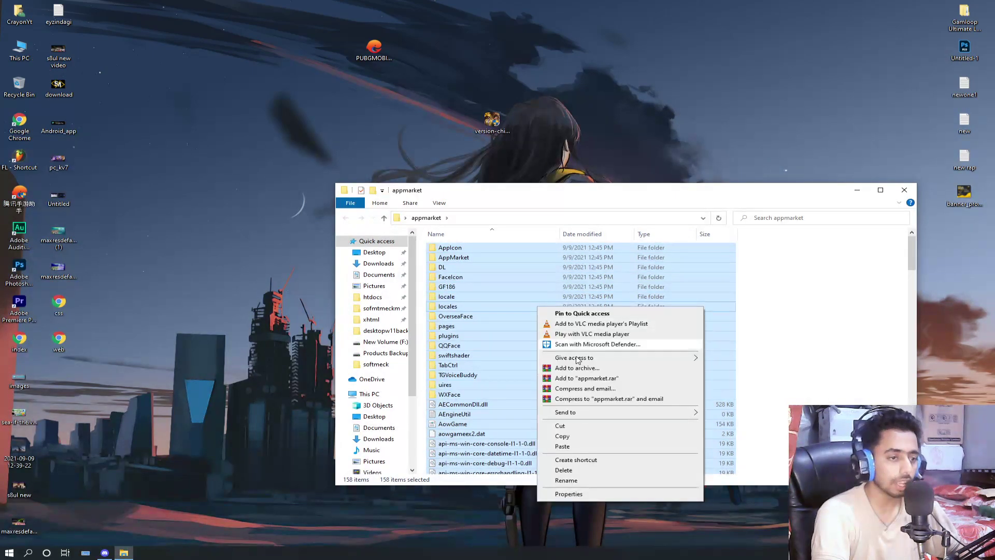
left_click(566, 438)
left_click(904, 190)
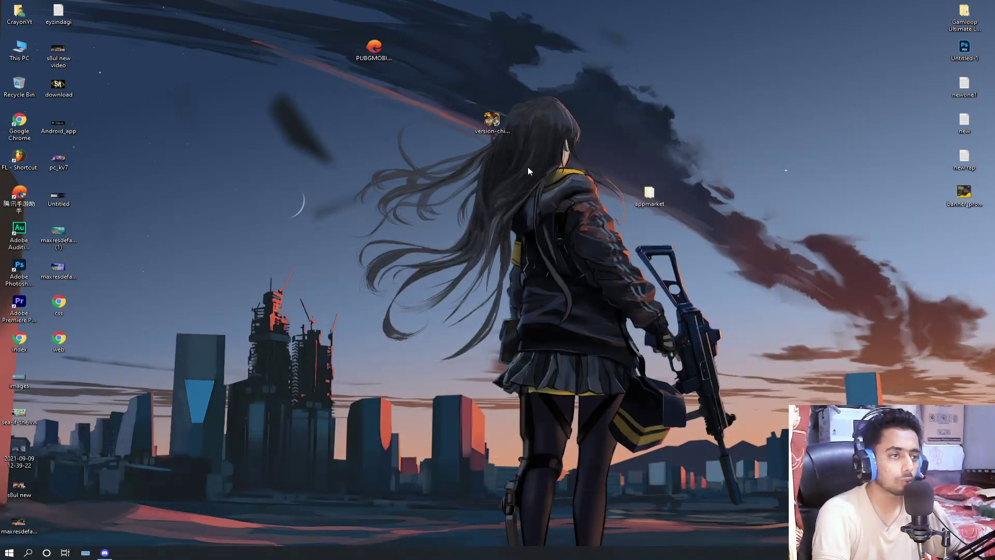
Open Process Hacker and filter the process list by "tencent".
key("super")
type("process")
key("Return")
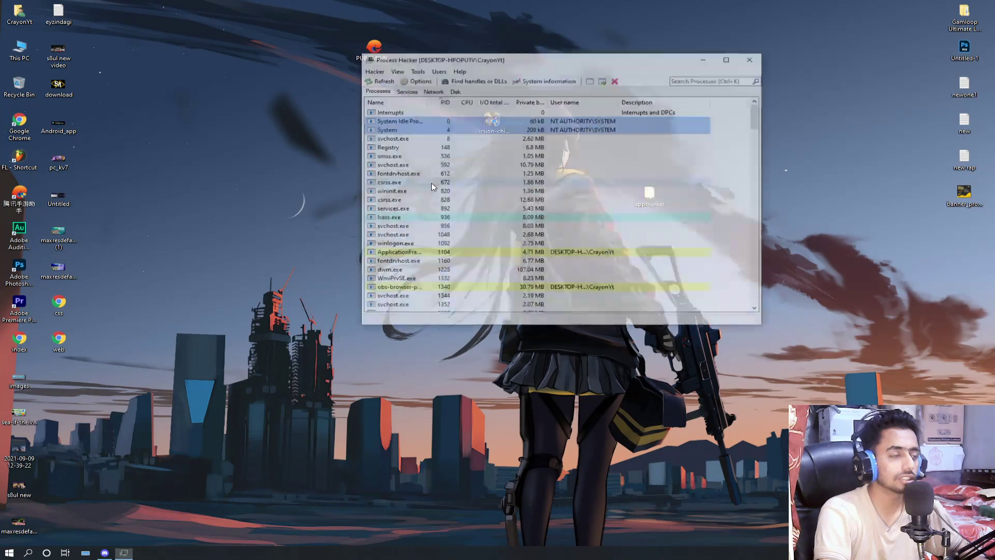
left_click(715, 80)
type("tencen")
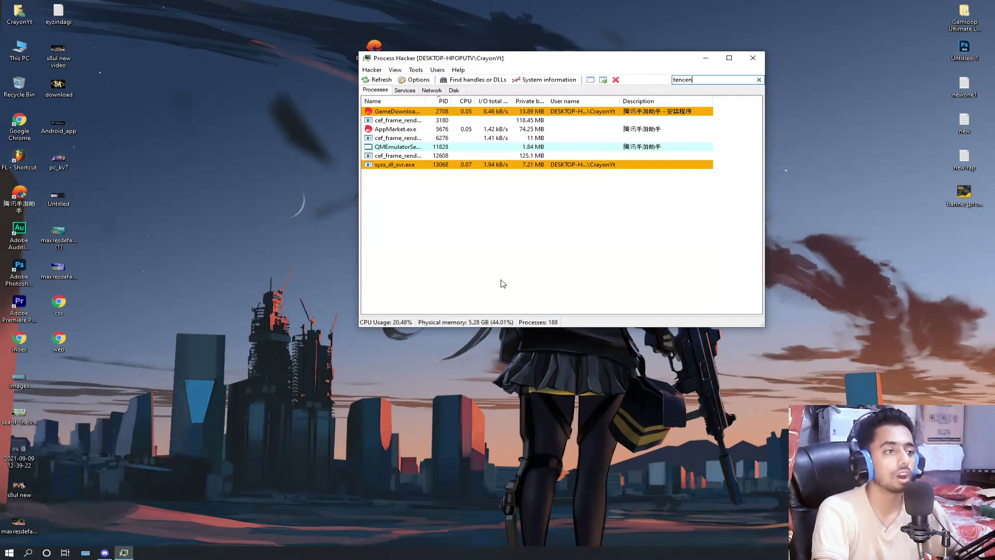
left_click_drag(502, 284, 448, 4)
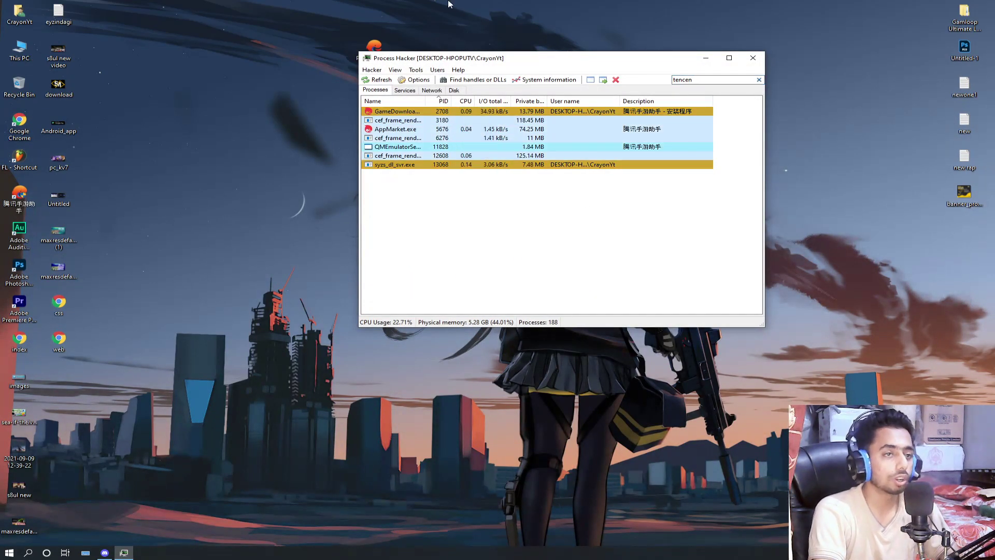
left_click(708, 77)
type("t")
Terminate all the filtered Tencent processes and close Process Hacker.
right_click(452, 156)
left_click(472, 162)
left_click(595, 213)
left_click(588, 212)
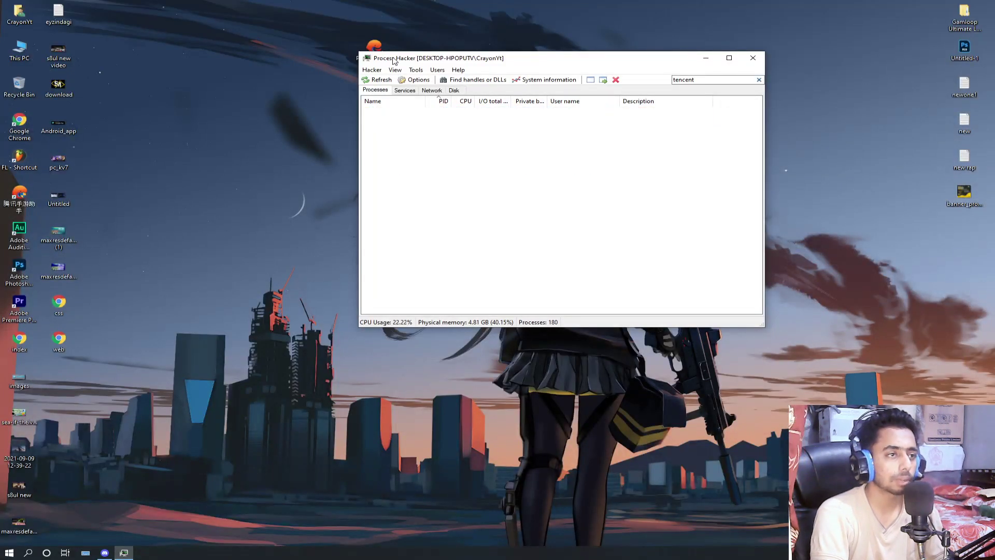
left_click(753, 57)
Open the file location of the desktop's 腾讯手游助手 shortcut and delete everything in that appmarket folder.
right_click(268, 115)
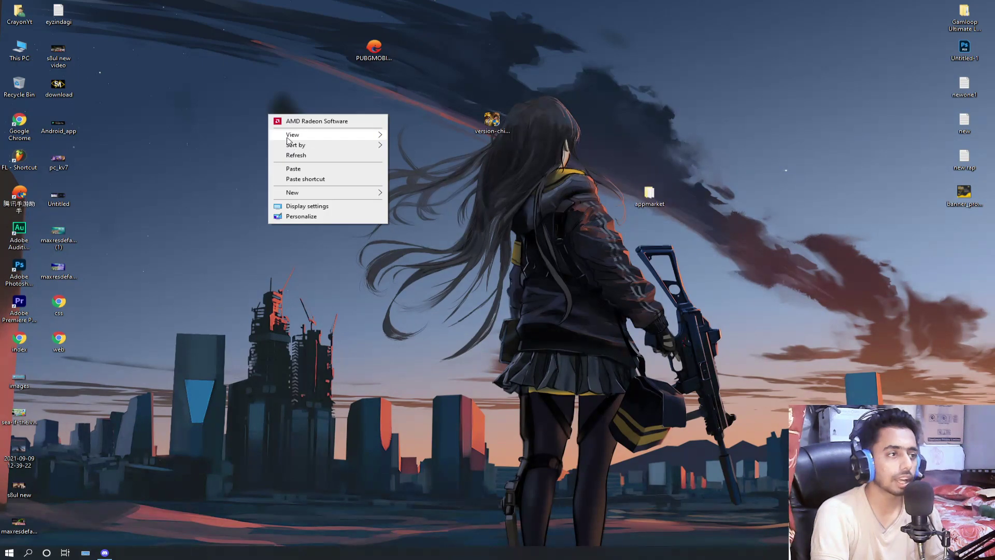
left_click(311, 155)
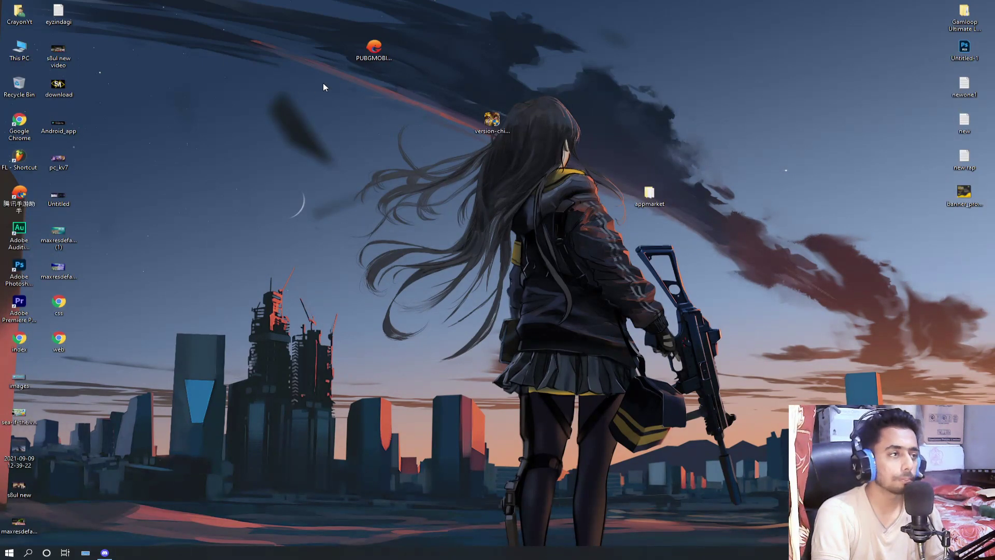
left_click_drag(11, 207, 207, 208)
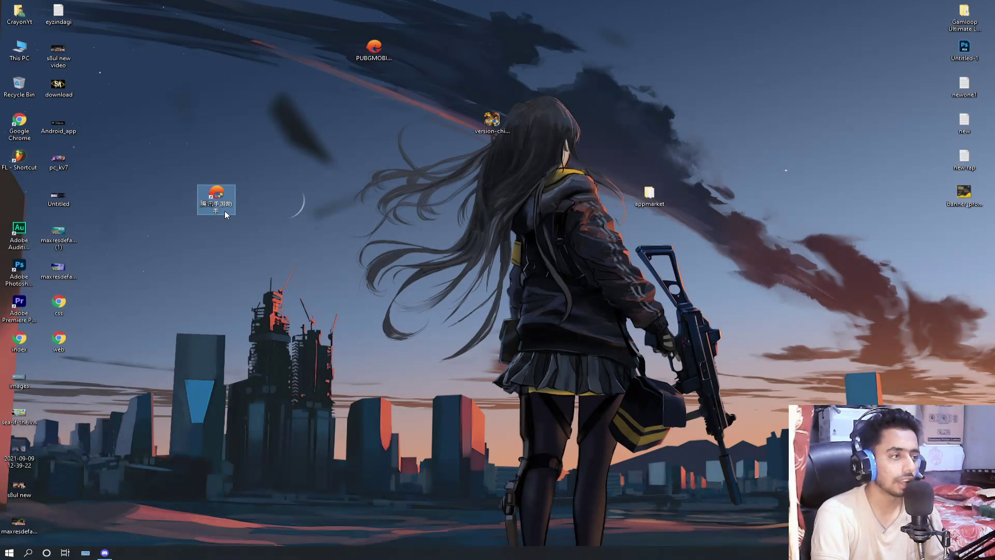
right_click(225, 211)
left_click(275, 218)
scroll(489, 290, "down", 8)
key("ctrl+a")
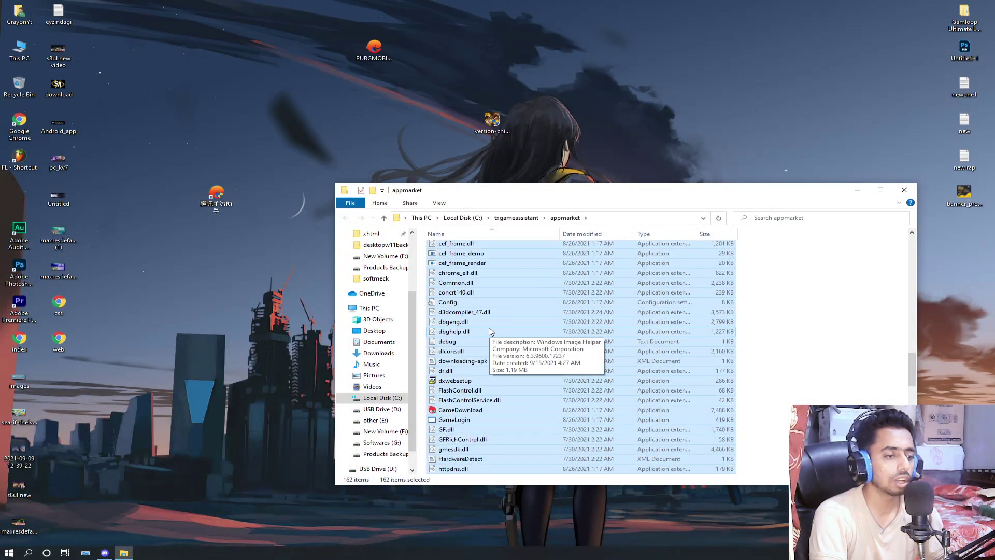
key("Delete")
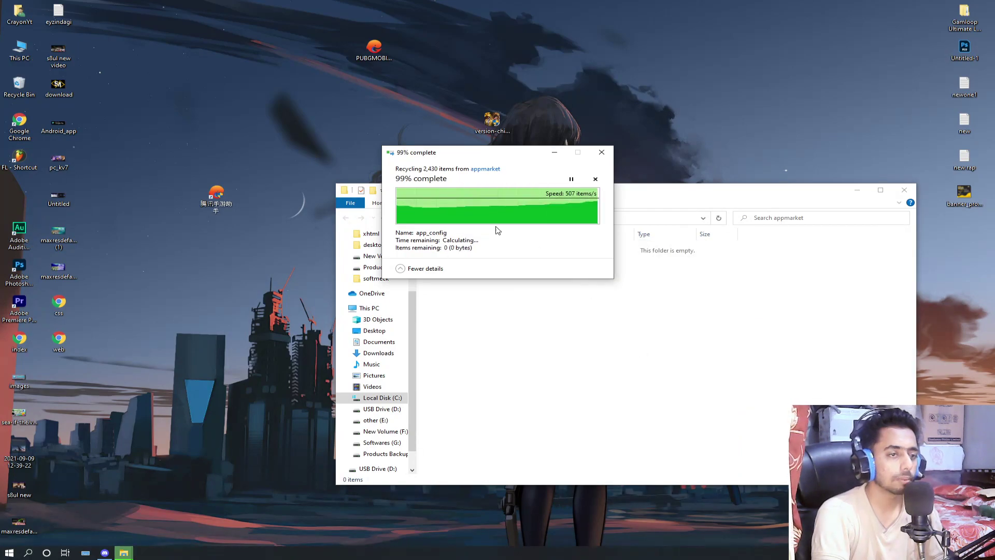
Paste the copied replacement files into the emptied txgameassistant\appmarket folder on drive C.
right_click(542, 314)
left_click(626, 374)
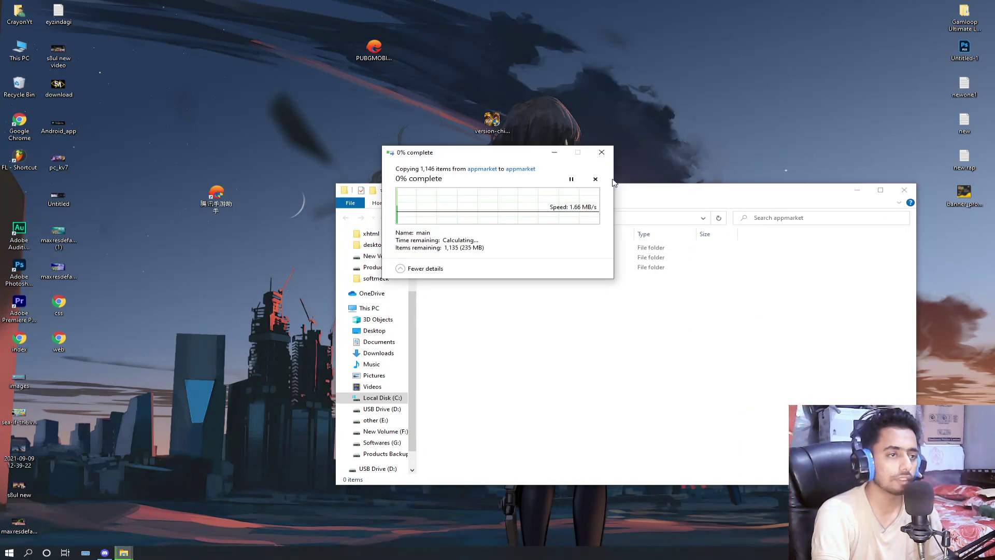
left_click_drag(673, 191, 648, 314)
double_click(664, 205)
left_click(893, 7)
left_click_drag(645, 308, 606, 243)
Move the 腾讯手游助手 shortcut beside the other desktop icons and launch the emulator from it, approving the permission prompt.
left_click_drag(217, 211, 100, 176)
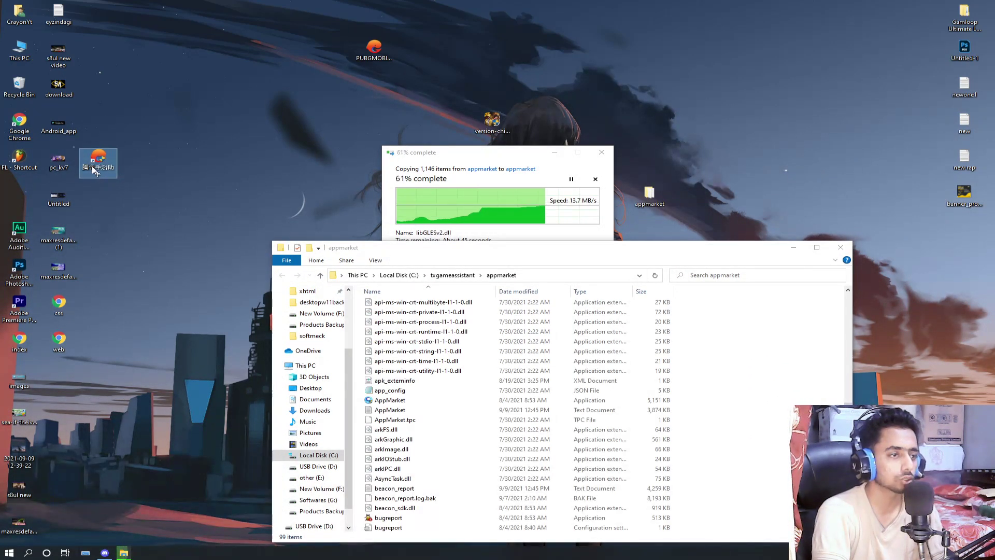
double_click(92, 165)
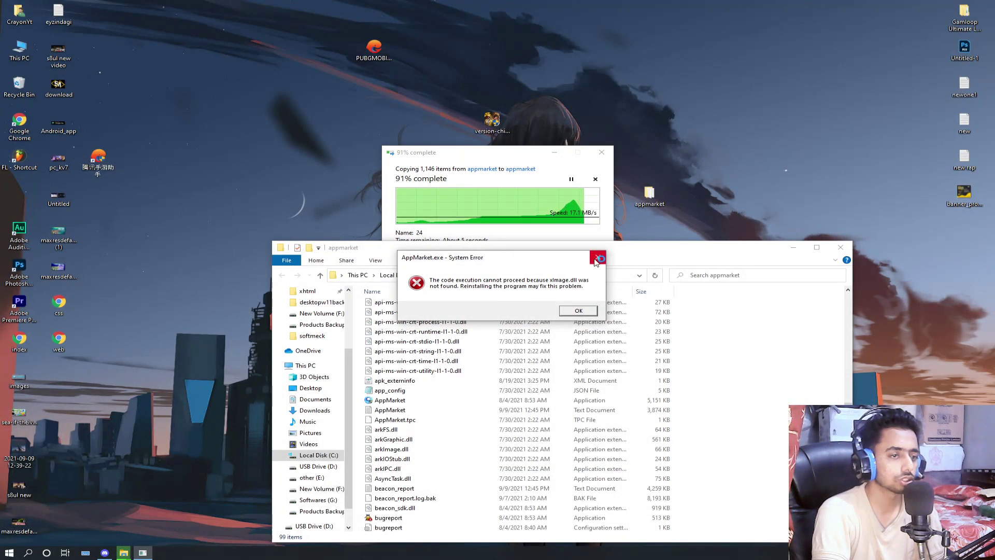
left_click(594, 261)
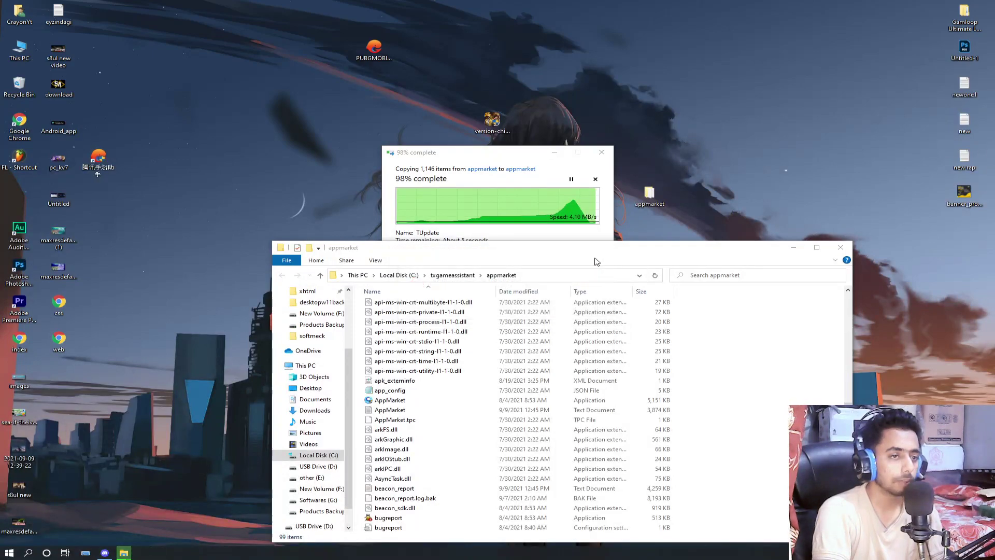
double_click(98, 163)
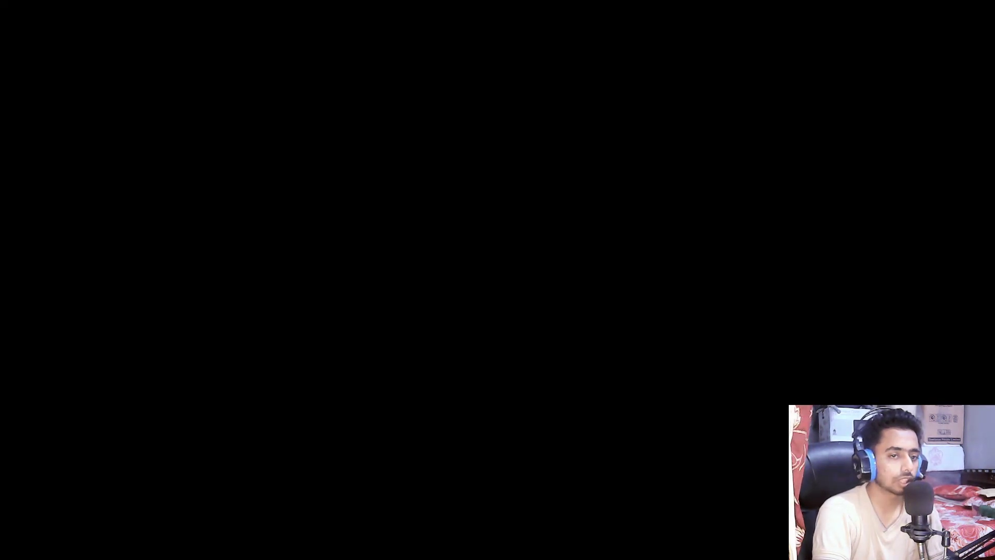
key("alt+y")
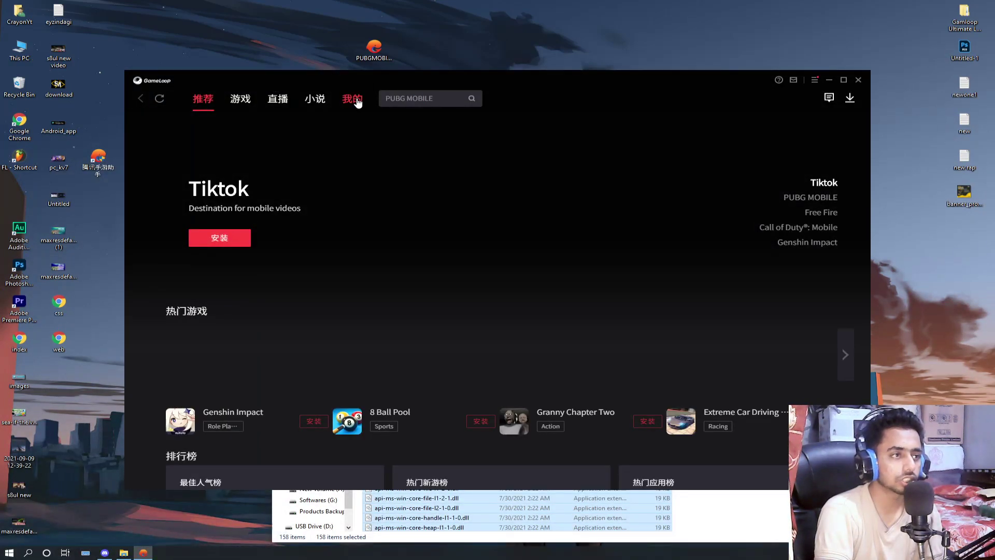
Close the appmarket folder window and open PUBG MOBILE's details page from the 我的 library.
left_click(352, 99)
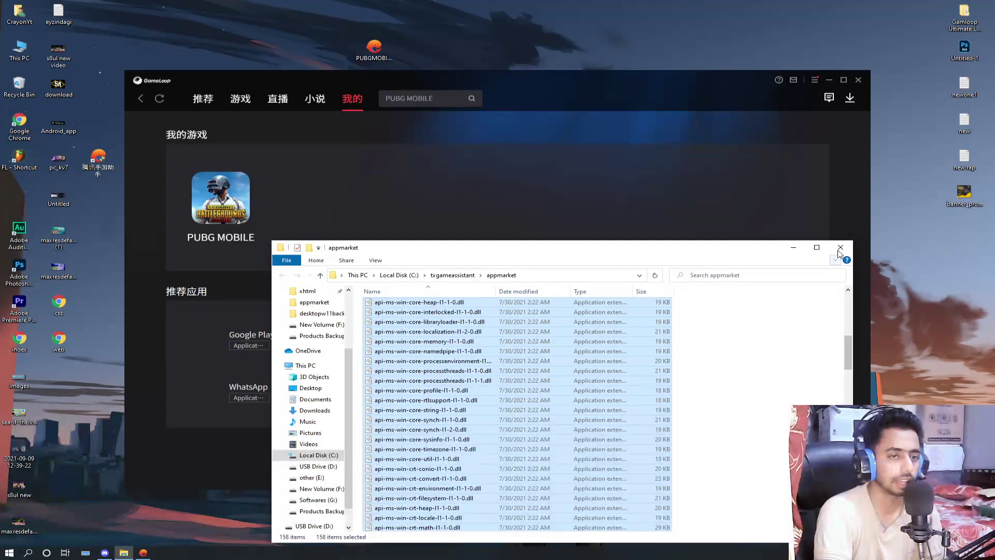
left_click(839, 228)
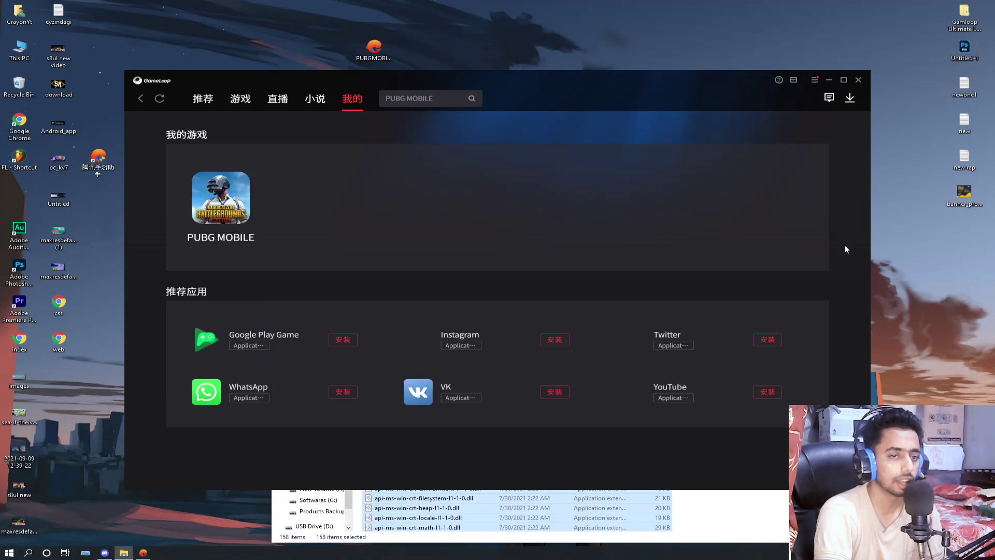
left_click(817, 81)
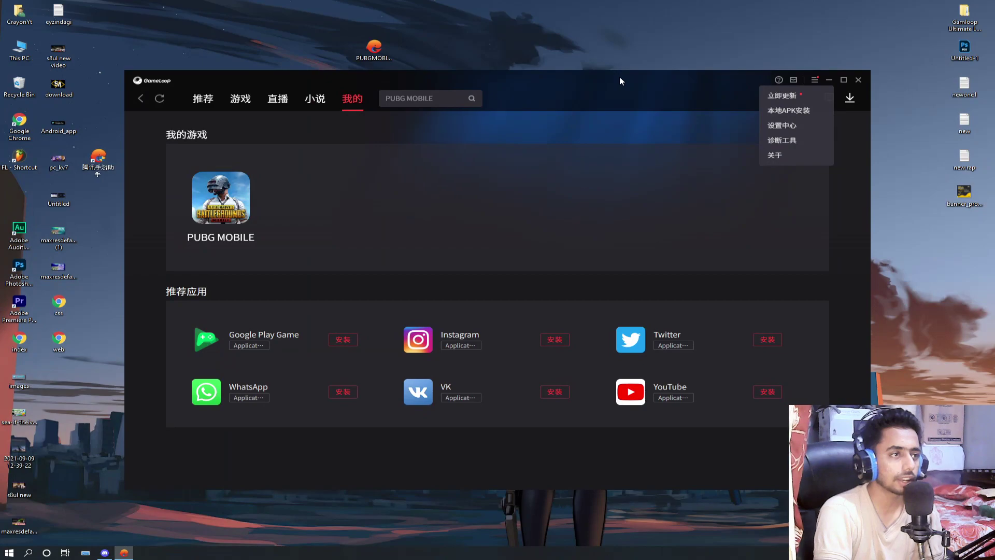
mouse_move(210, 200)
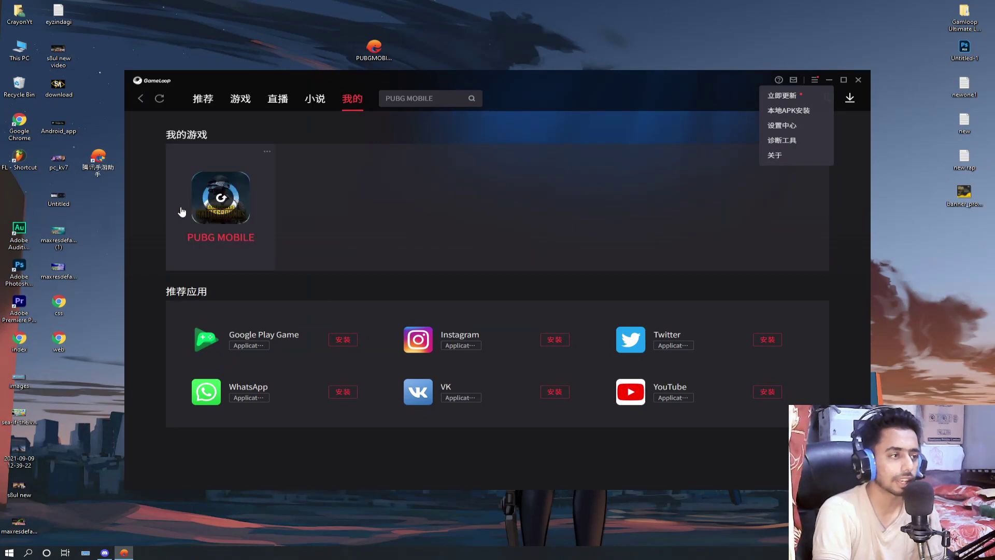
left_click(267, 151)
left_click(242, 167)
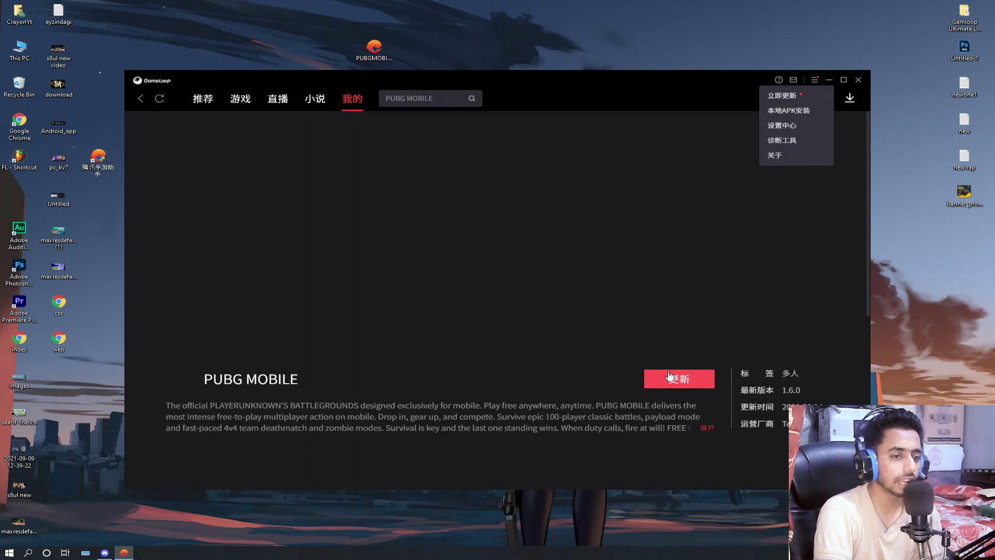
Add the PUBG MOBILE package with 本地APK安装 and agree to open the game.
left_click(785, 111)
double_click(575, 172)
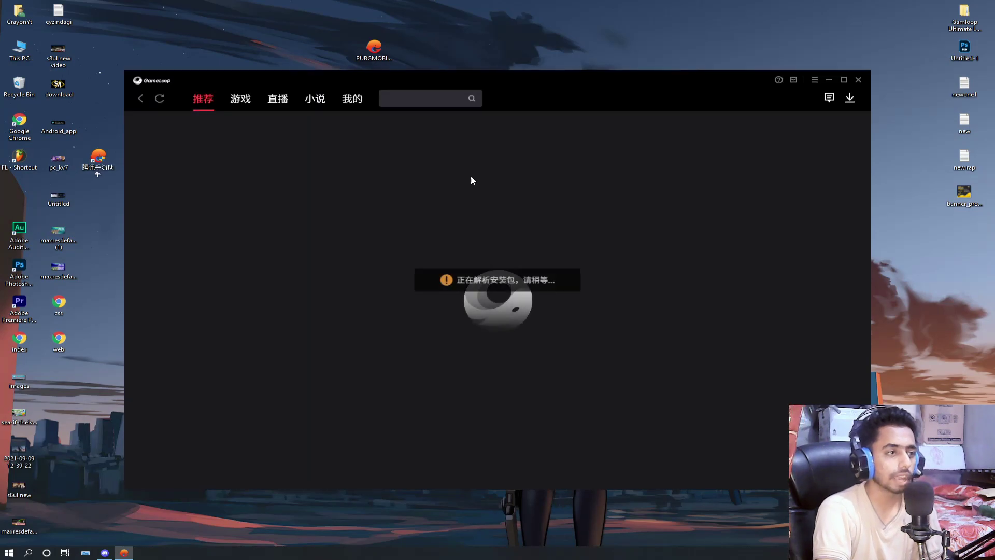
left_click(352, 98)
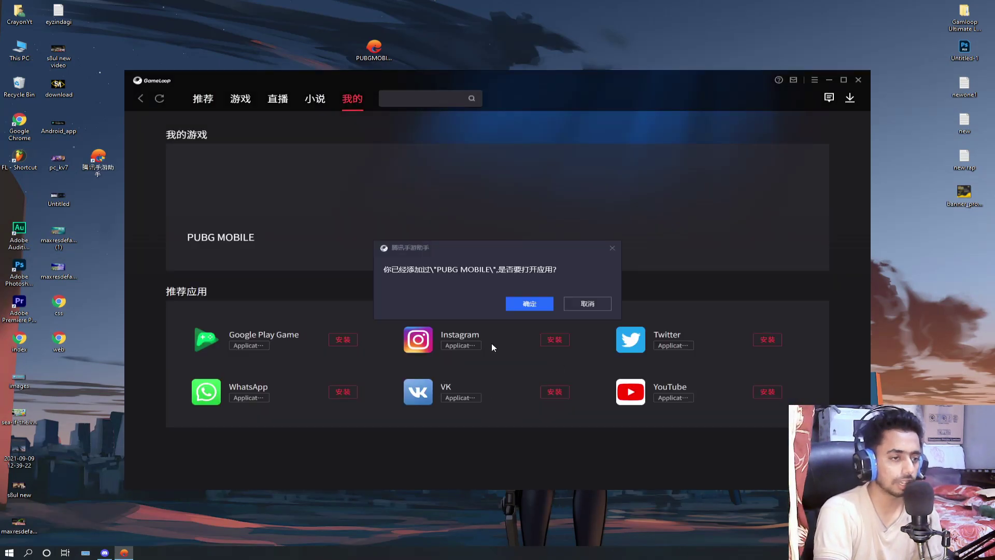
left_click(539, 304)
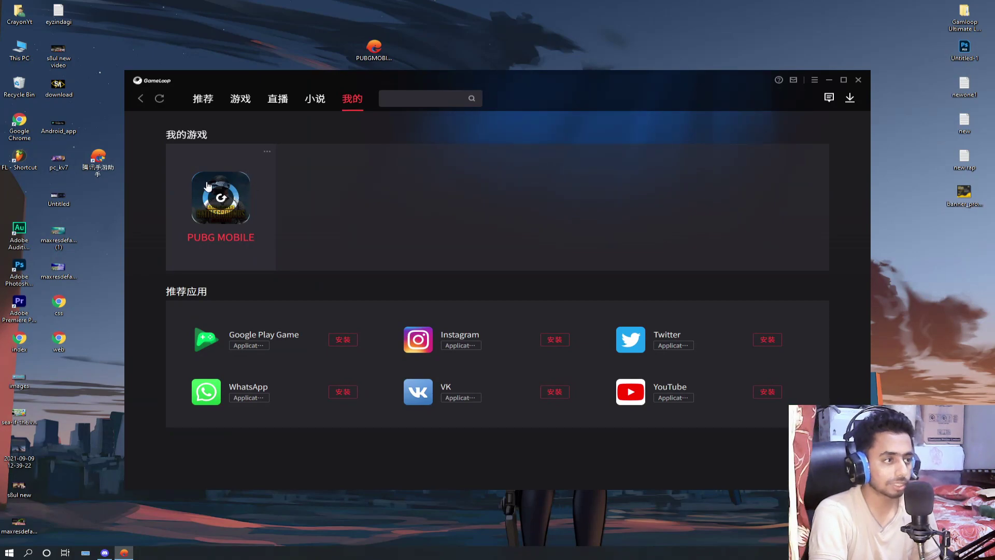
View the GameLoop options, switch between the 推荐 and 我的 pages, and reload the library.
left_click(814, 79)
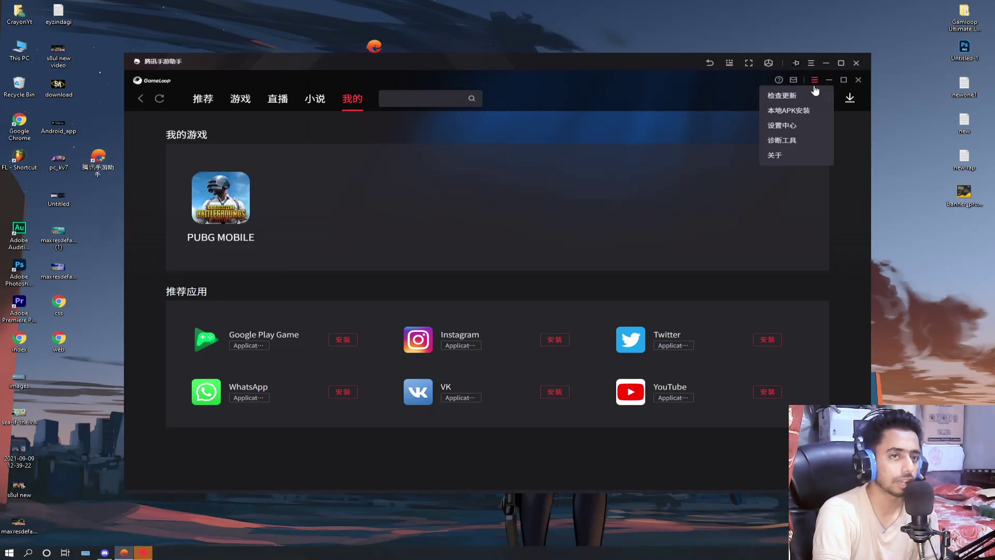
left_click(815, 83)
left_click(200, 101)
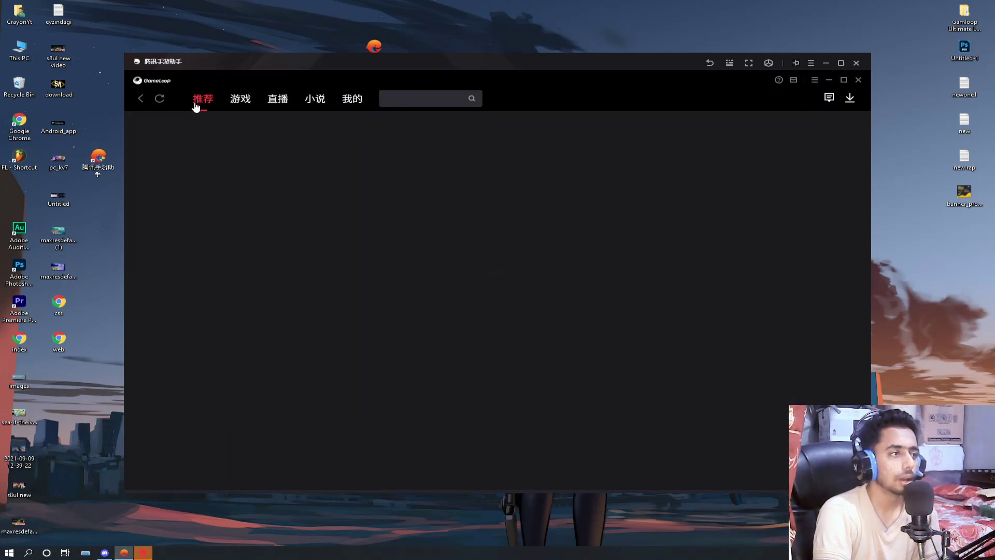
left_click(357, 101)
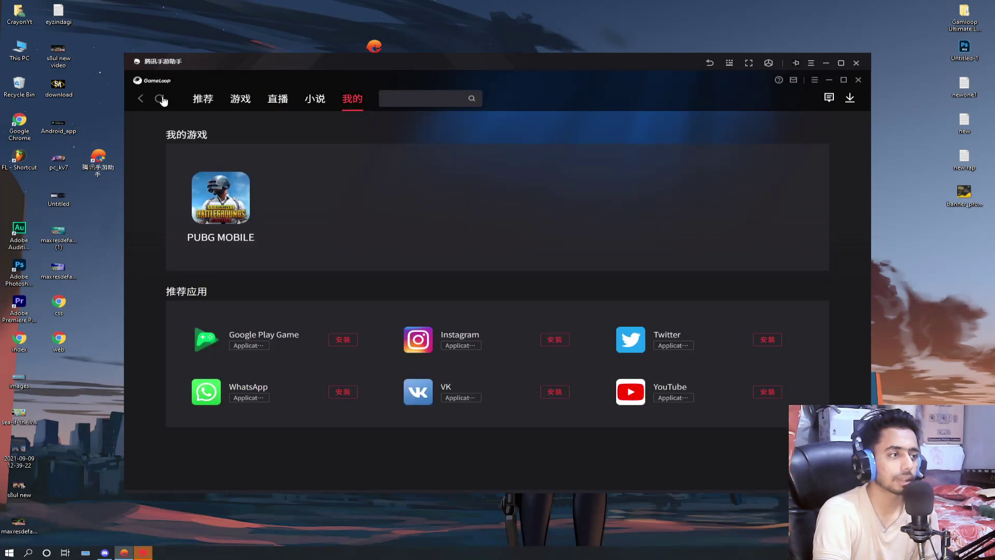
left_click(161, 99)
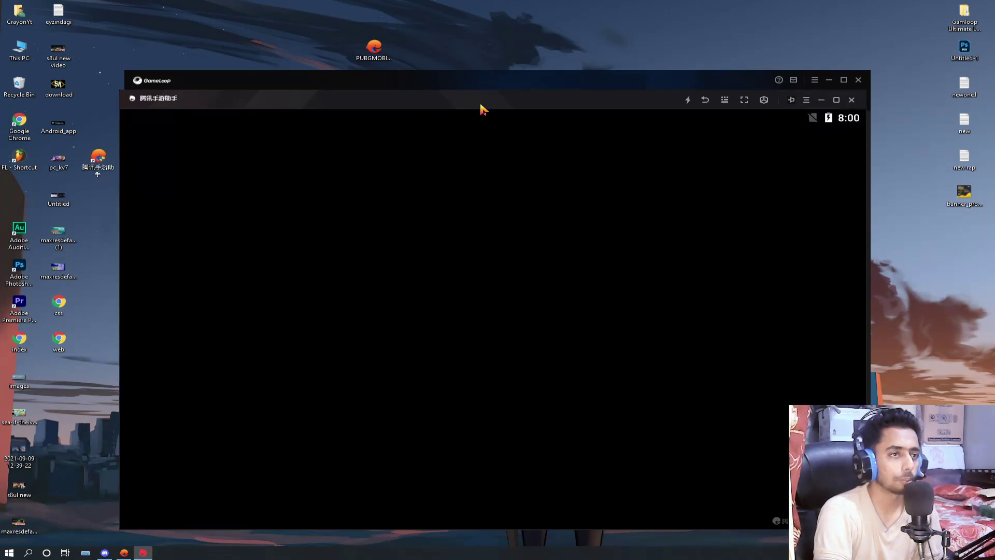
Close the GameLoop window and the emulator's key guide, and view the emulator's options while the game loads.
left_click(465, 84)
left_click(858, 81)
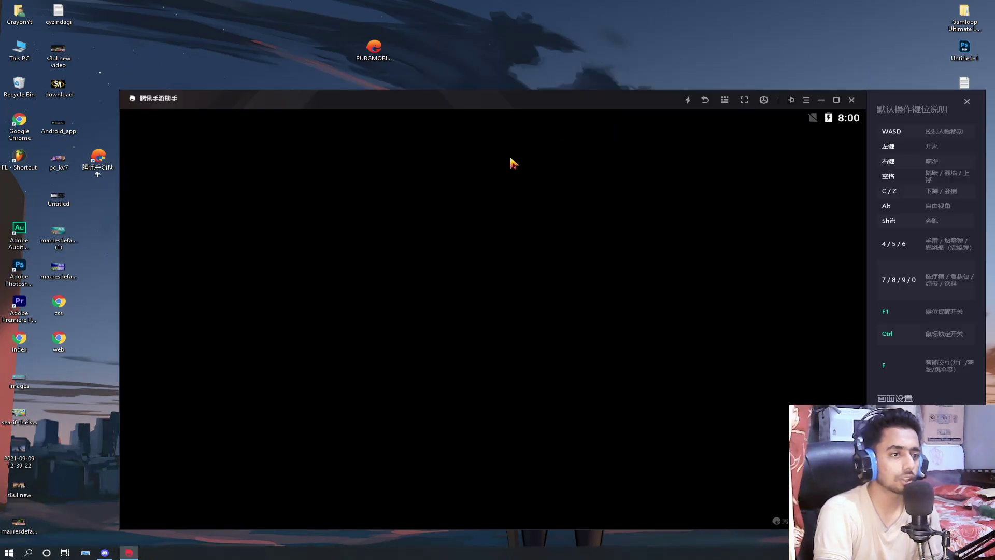
left_click(967, 102)
left_click(806, 100)
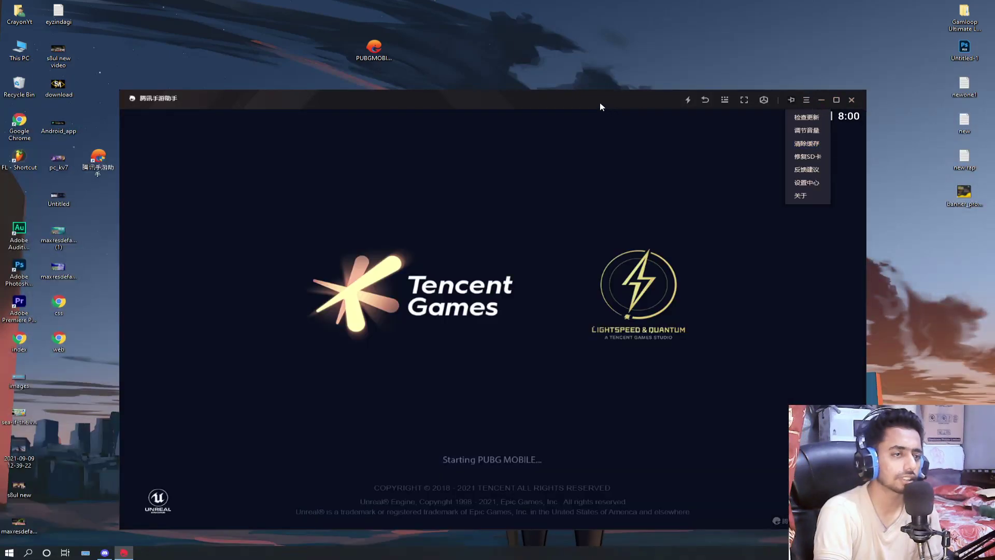
left_click_drag(599, 106, 574, 67)
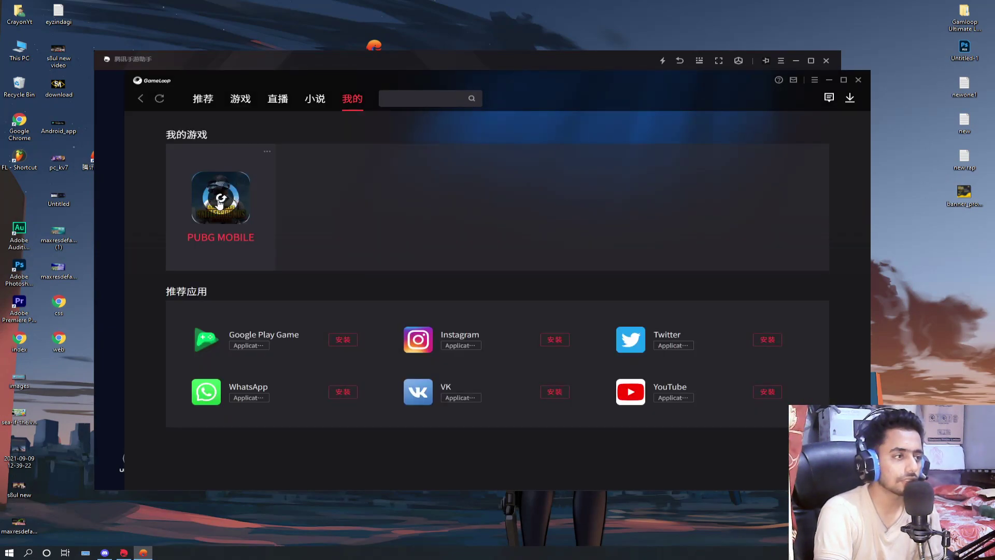
Start PUBG MOBILE from the 我的 library and switch between the loading game and the GameLoop window.
left_click(223, 203)
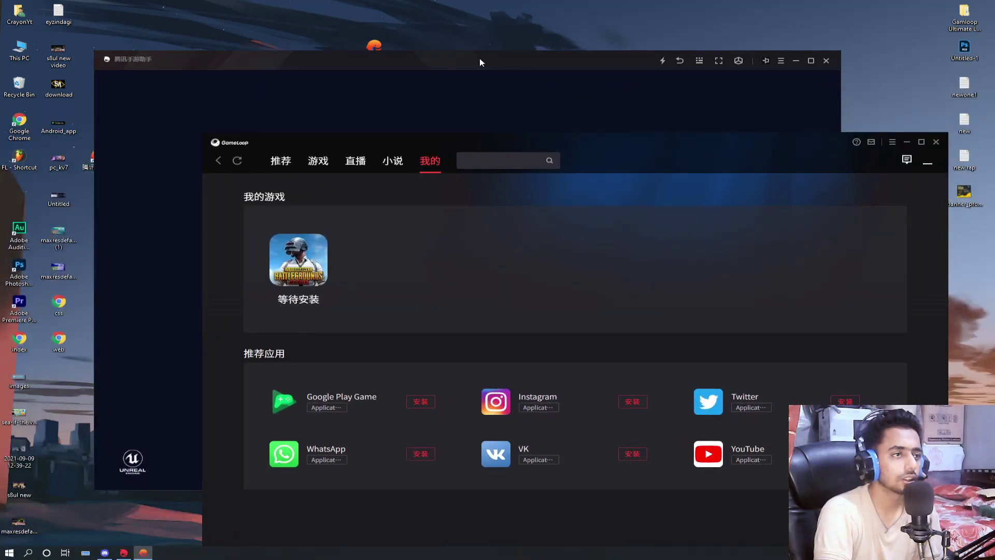
left_click(905, 141)
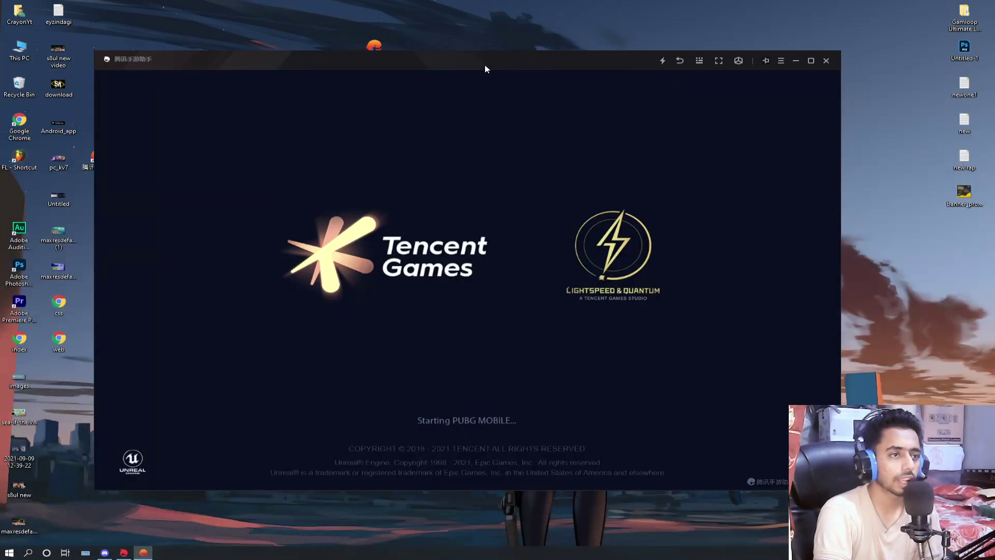
left_click(413, 315)
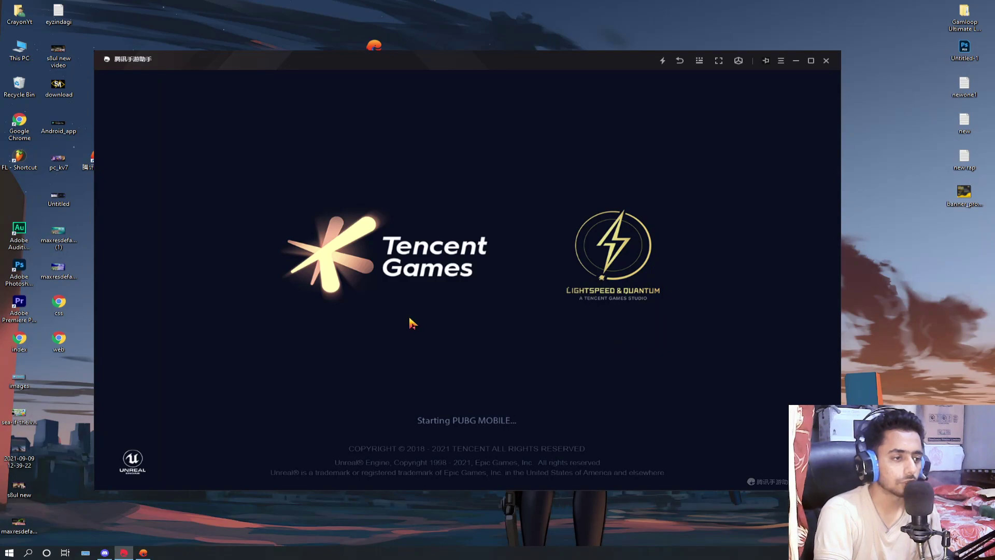
left_click_drag(455, 66, 406, 74)
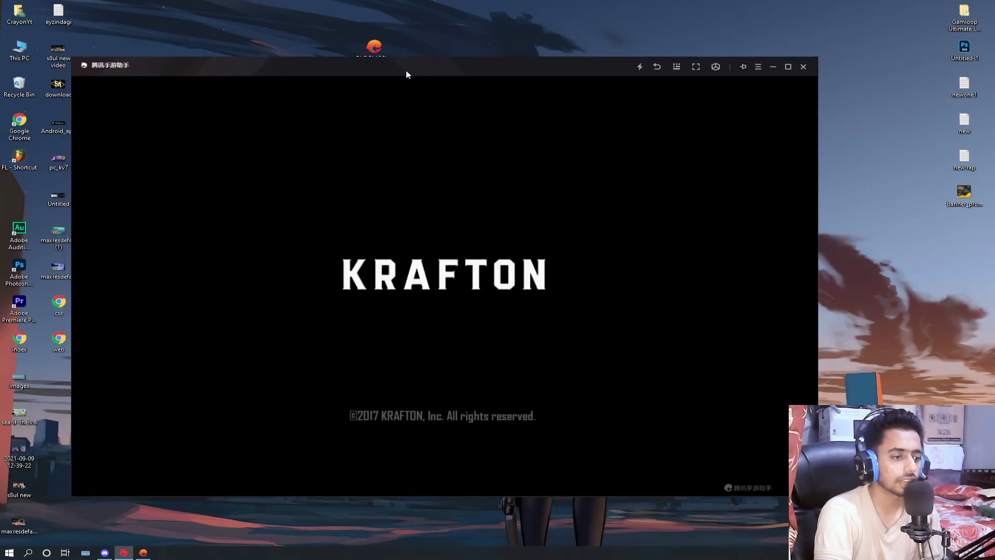
left_click(143, 552)
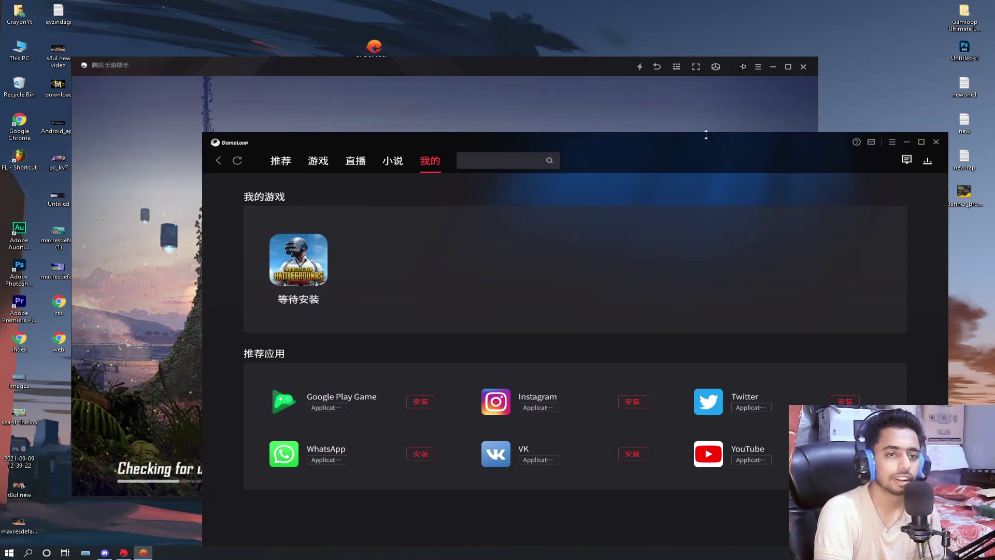
Check the game's update progress in the emulator and return to the GameLoop window.
left_click(545, 79)
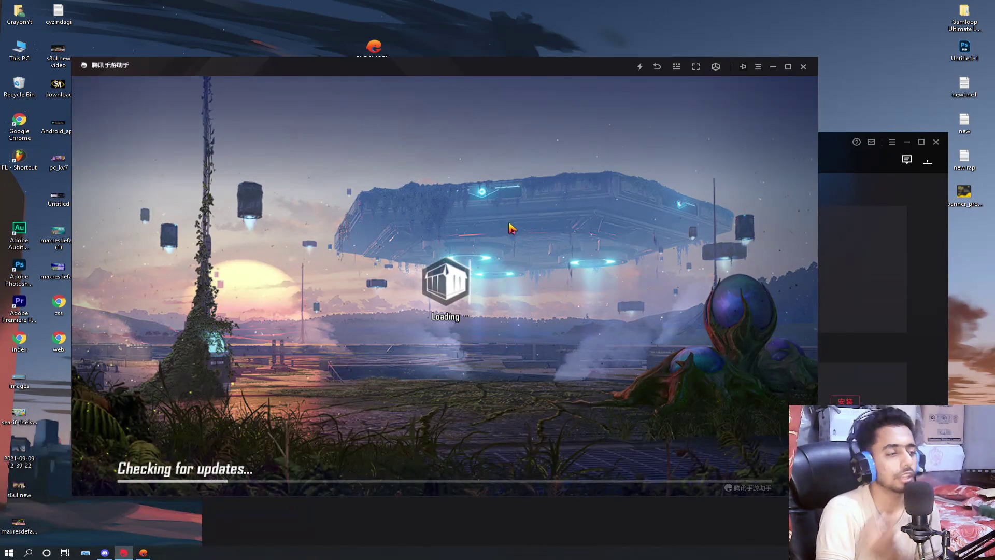
left_click(848, 207)
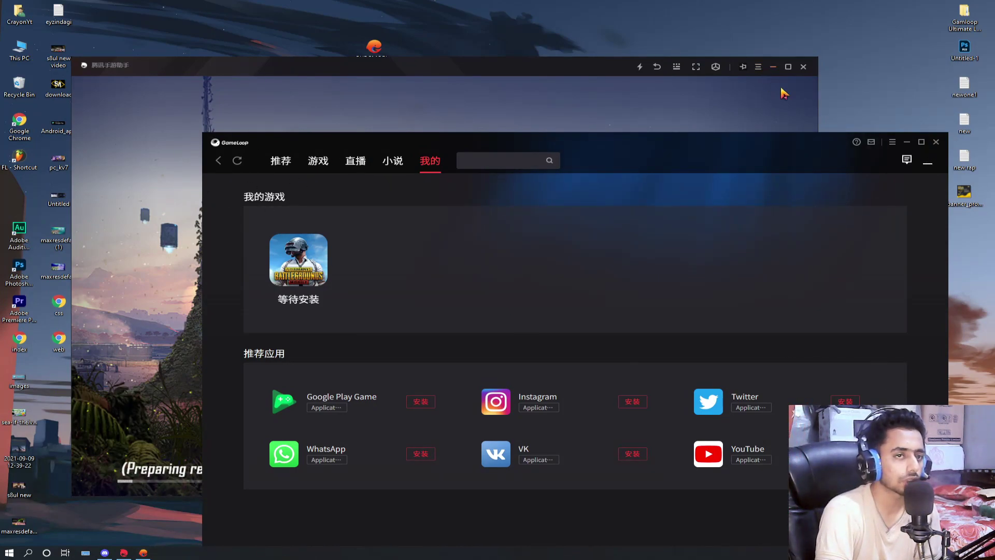
left_click(889, 142)
left_click(872, 176)
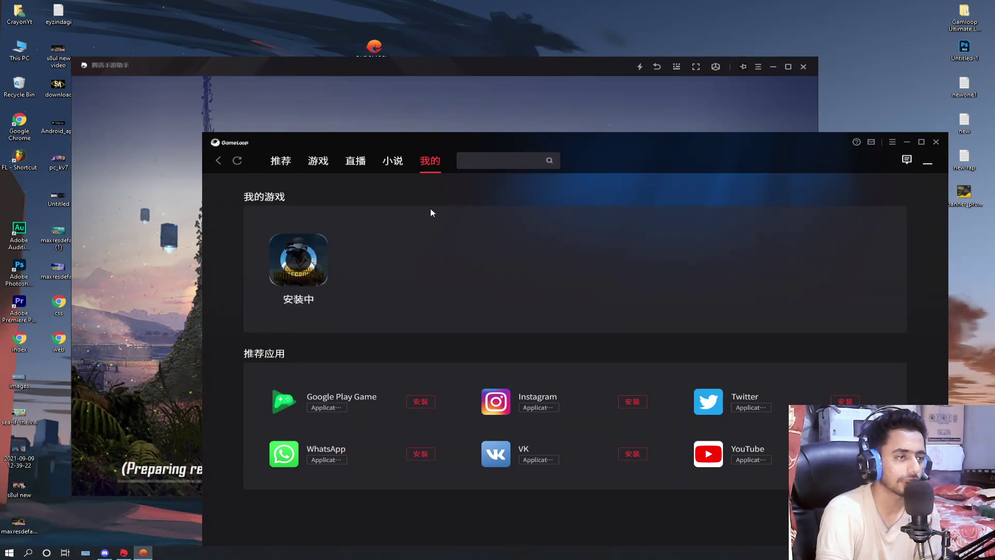
left_click(861, 91)
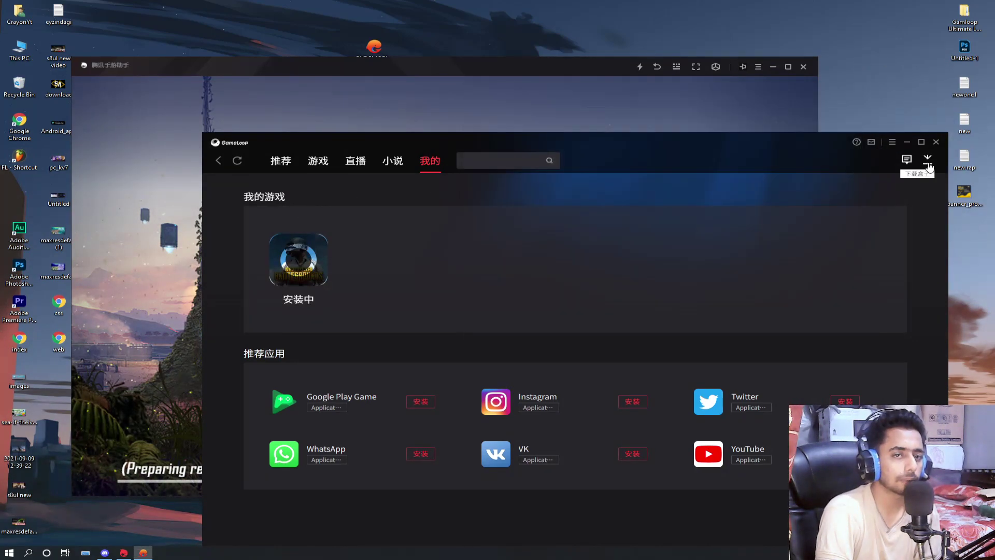
Delete the PUBG MOBILE task from the 下载管理器 download manager and close the GameLoop window.
left_click(927, 159)
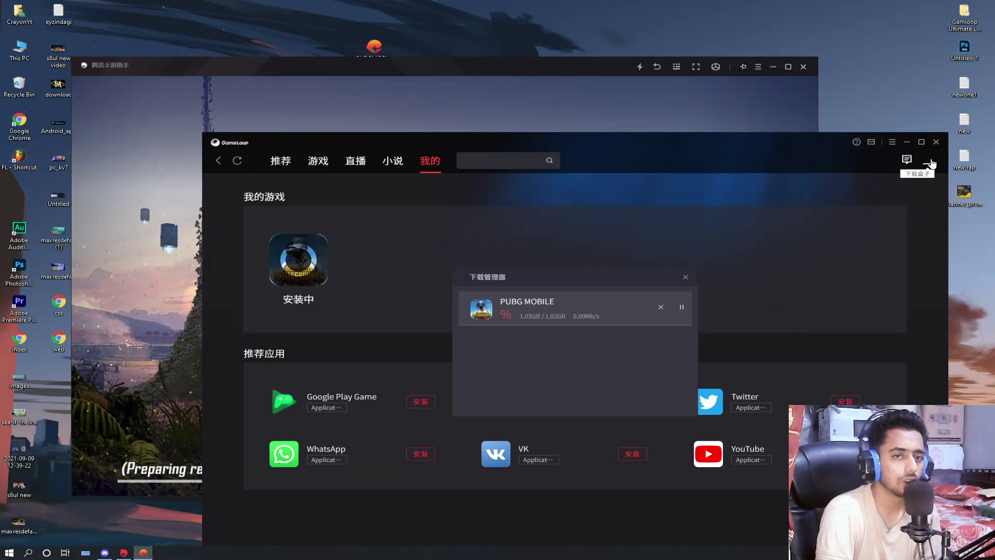
left_click(659, 308)
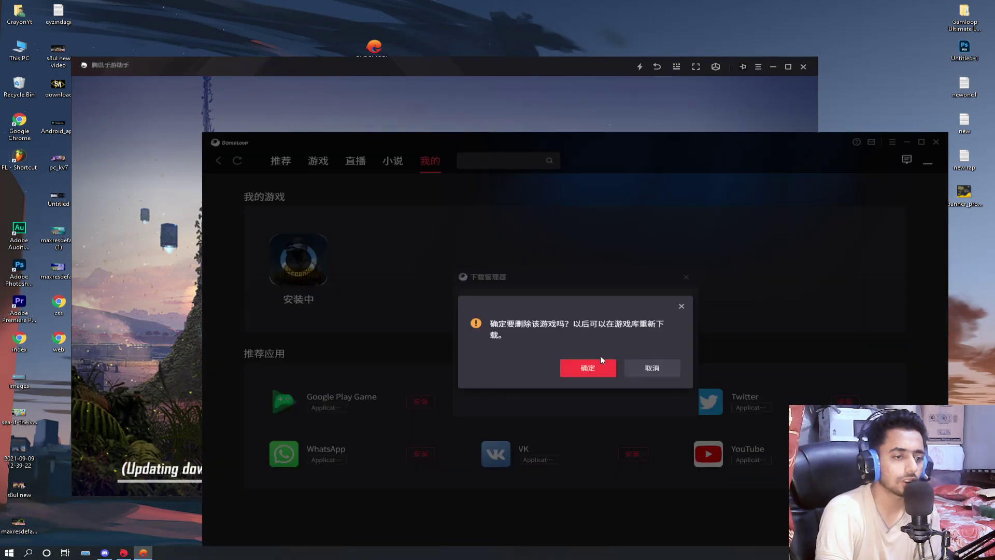
left_click(596, 366)
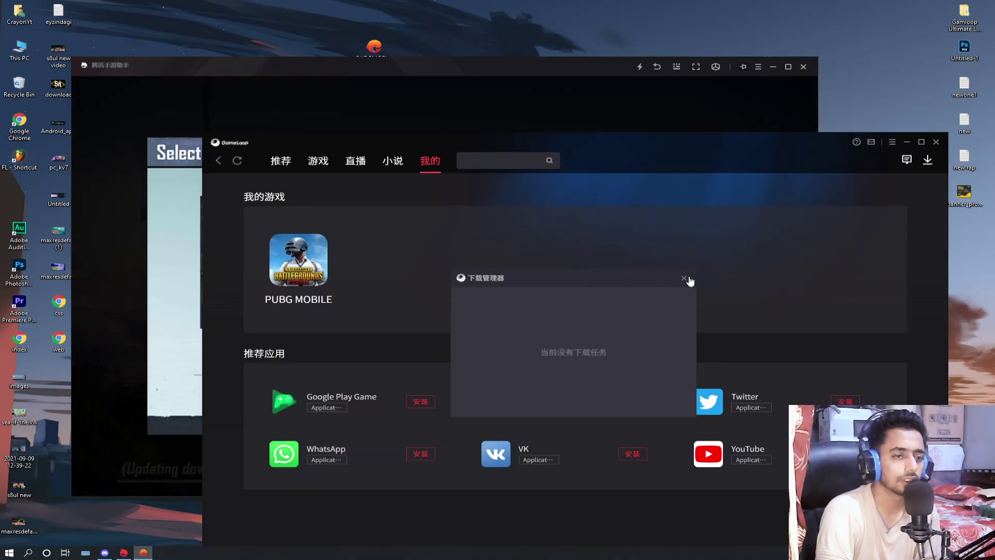
left_click(685, 277)
left_click(936, 142)
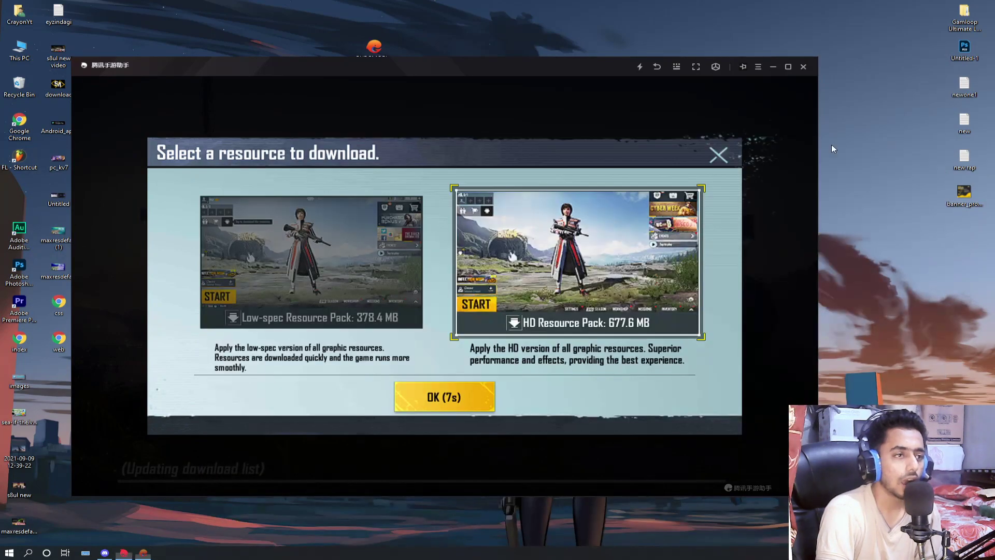
Accept the HD Resource Pack download in the game and exit the emulator.
left_click(457, 397)
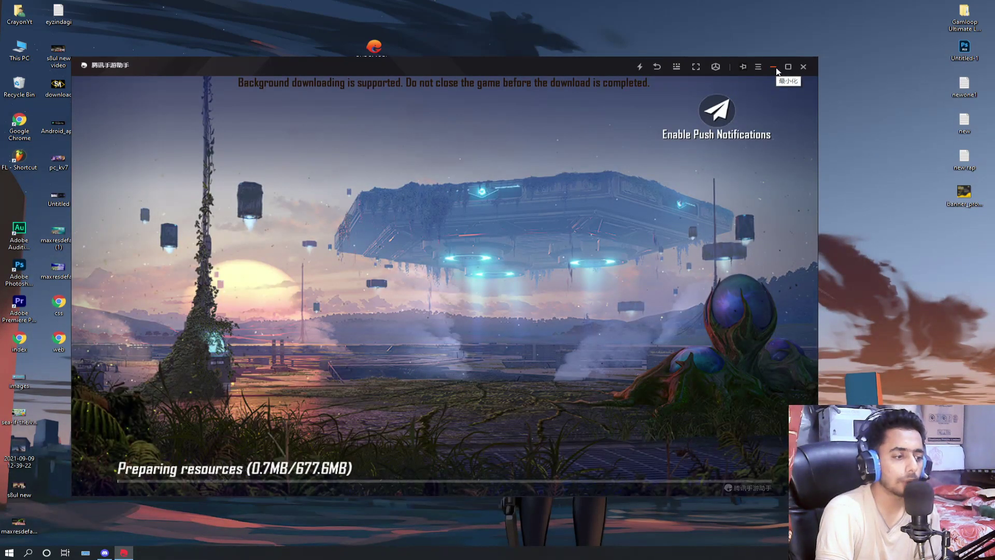
left_click(803, 67)
left_click(459, 296)
Browse on drive E: to the Temp\TxGameDownload folder.
double_click(7, 65)
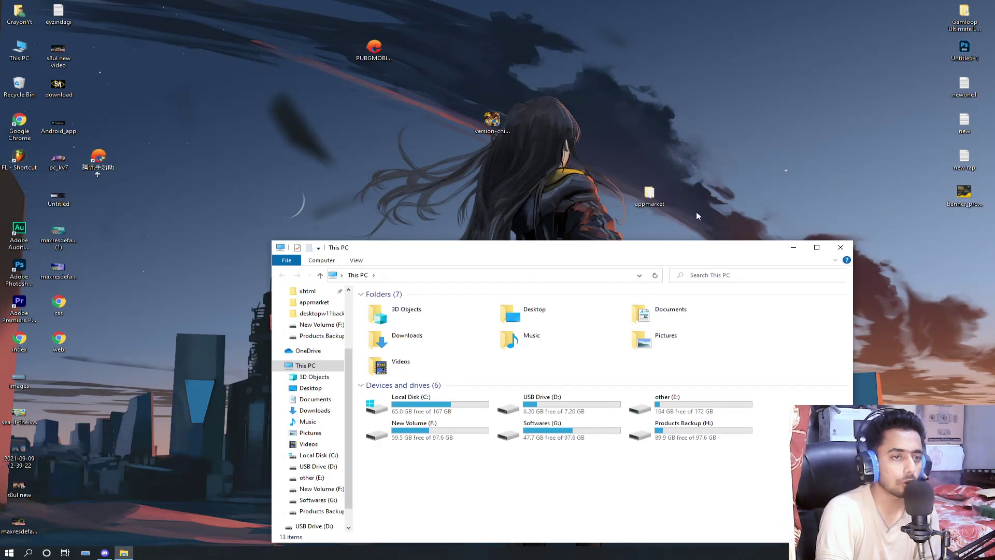
double_click(716, 253)
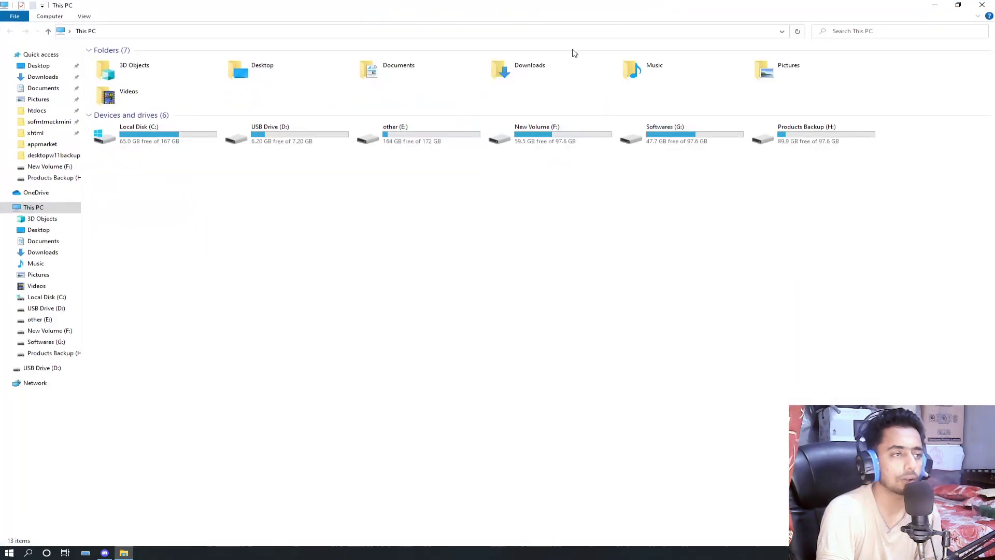
double_click(430, 141)
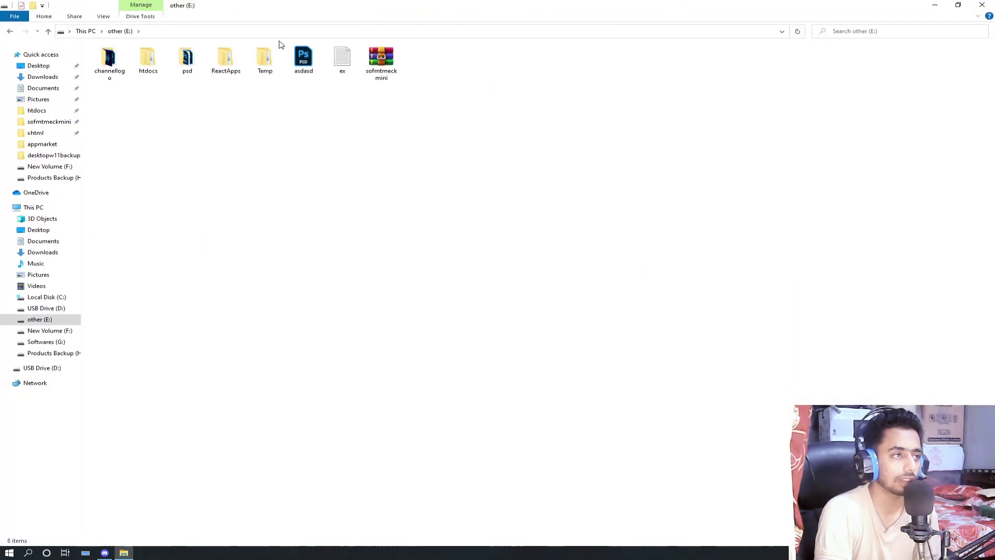
double_click(264, 58)
key("super+Down")
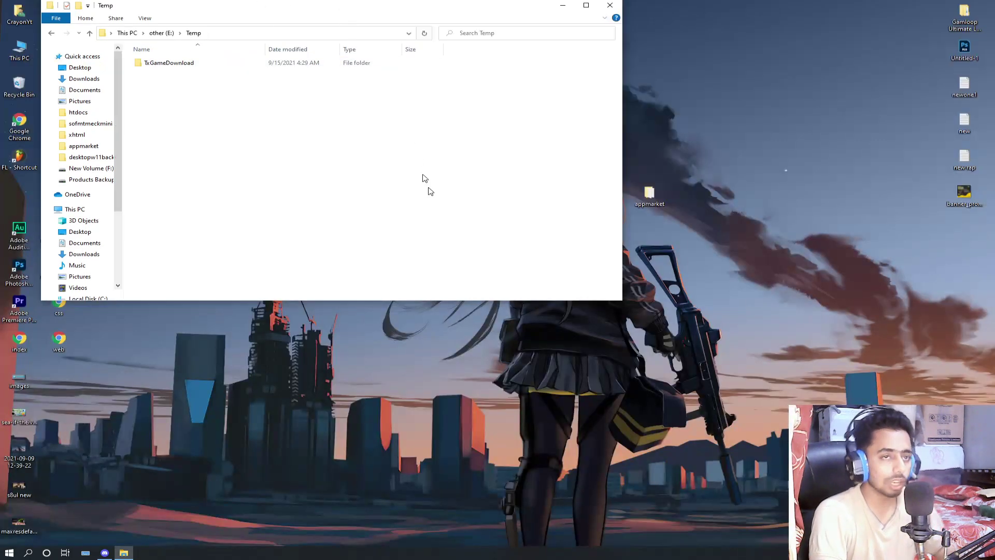
key("super+Up")
left_click(9, 31)
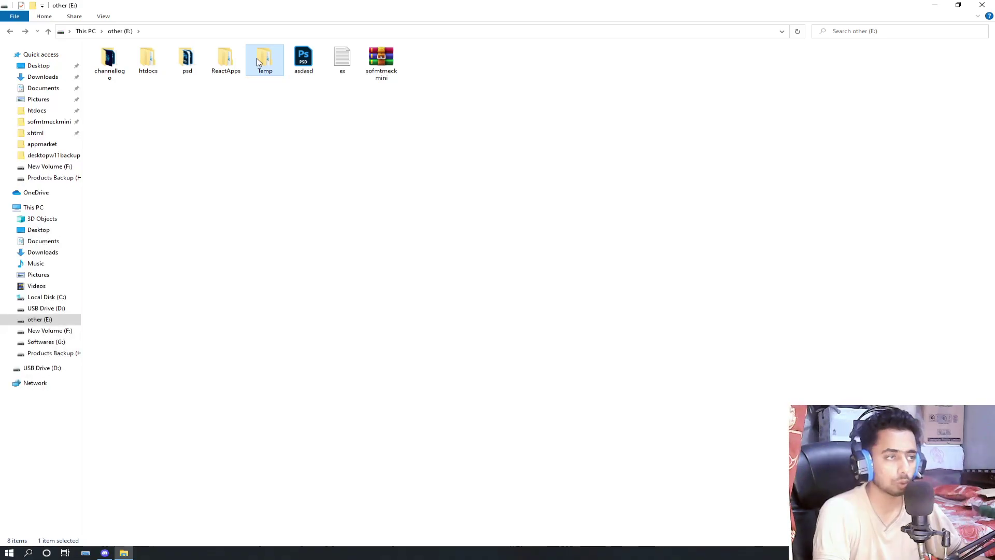
double_click(260, 61)
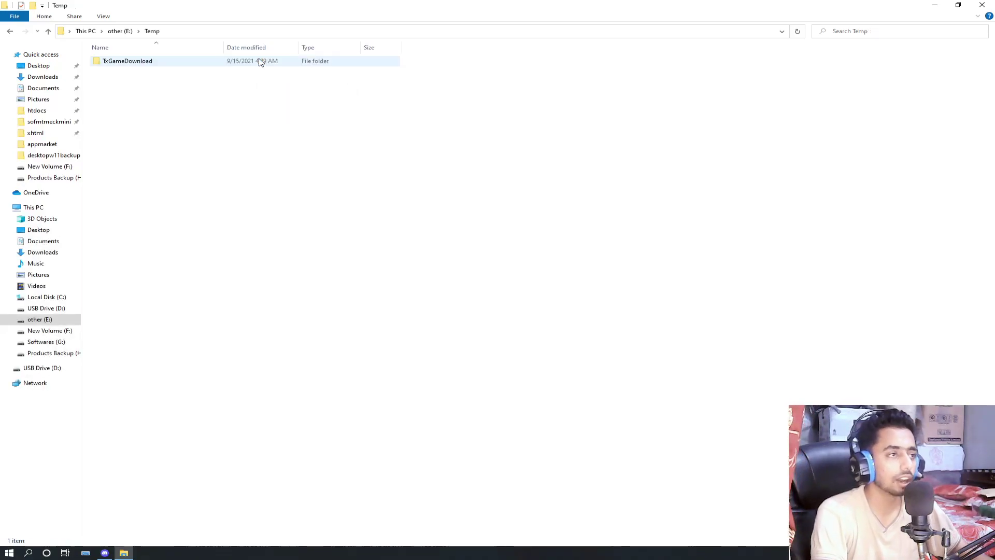
double_click(119, 61)
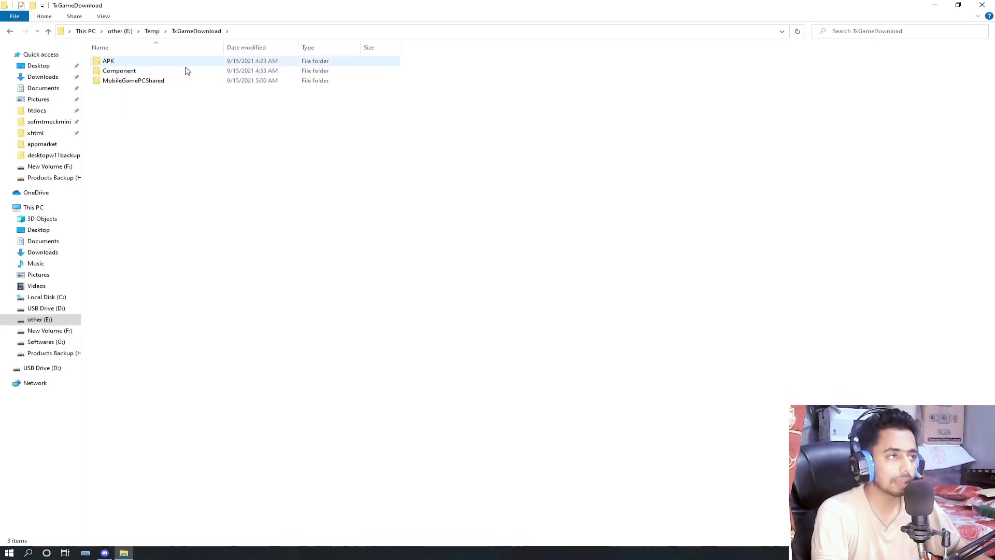
Copy all files from the Component\AppMarket\Setup folder and close the folder window.
double_click(123, 71)
double_click(130, 73)
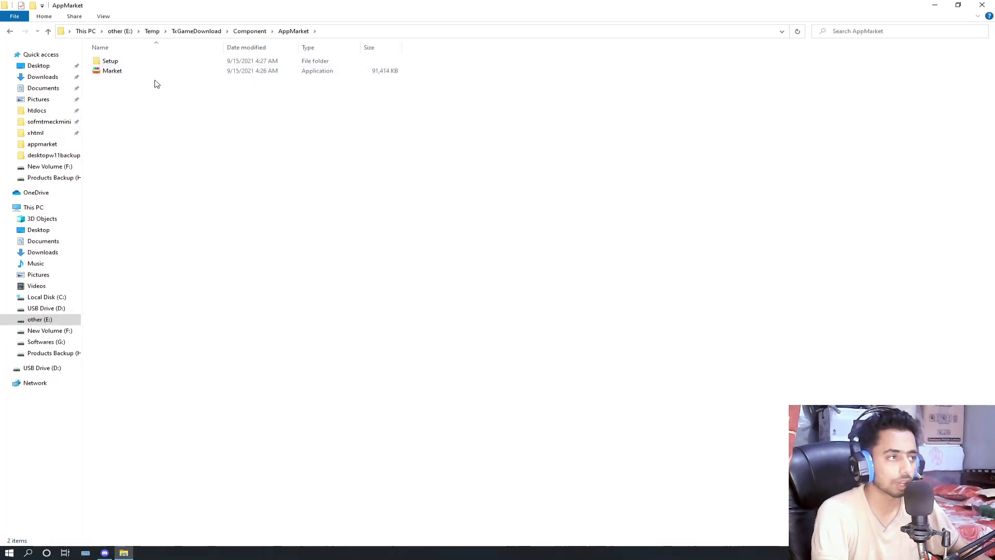
double_click(131, 63)
key("ctrl+a")
right_click(174, 101)
left_click(212, 216)
scroll(245, 253, "down", 15)
left_click(466, 254)
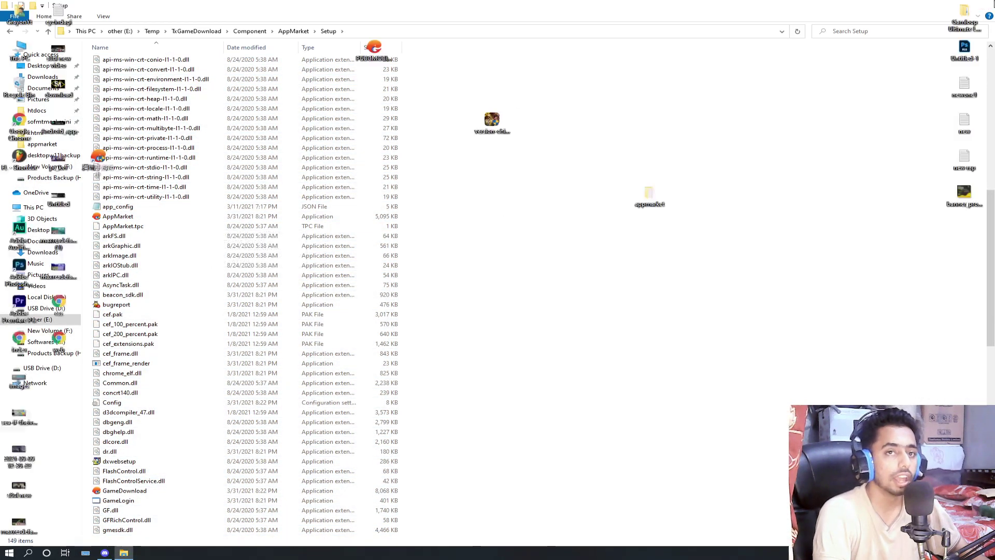
left_click(982, 5)
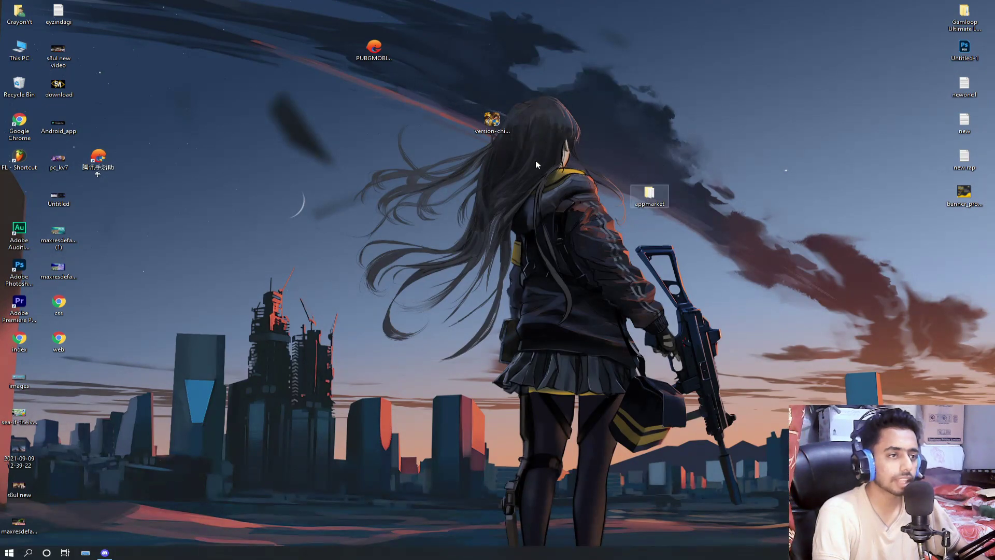
Open Process Hacker, filter the processes by "tencent" and terminate the matching ones, including AppMarket.exe.
key("super")
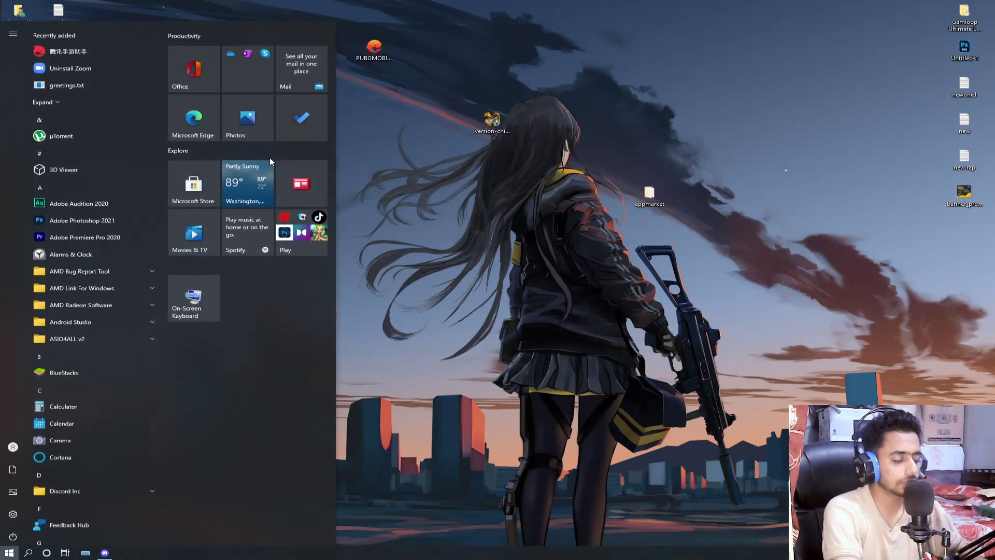
type("proce")
left_click(269, 157)
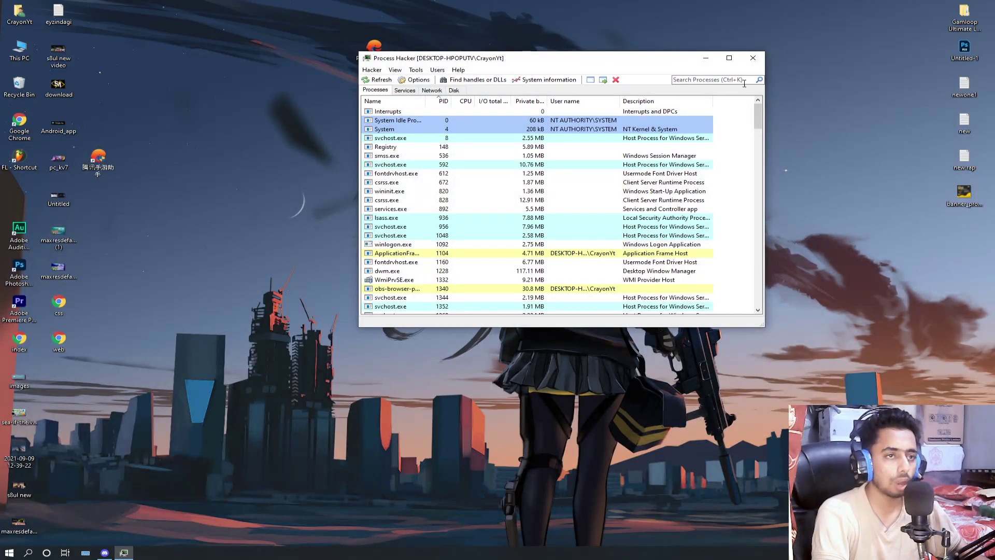
type("ncent")
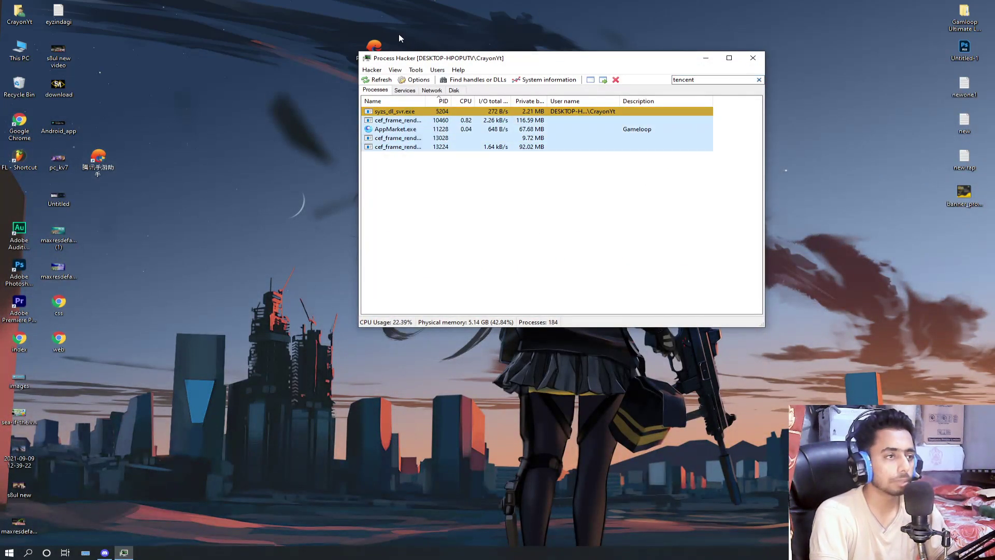
right_click(389, 129)
left_click(409, 135)
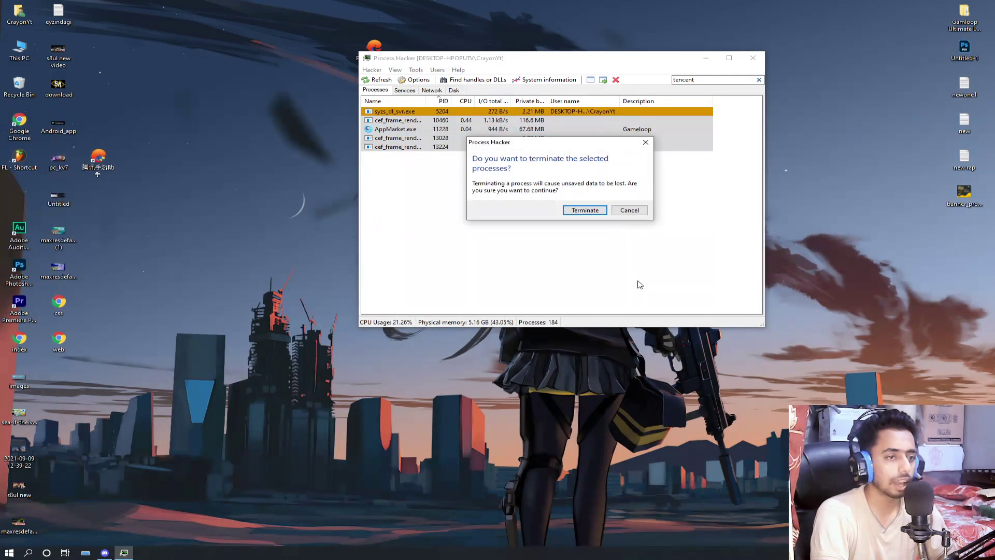
left_click(584, 210)
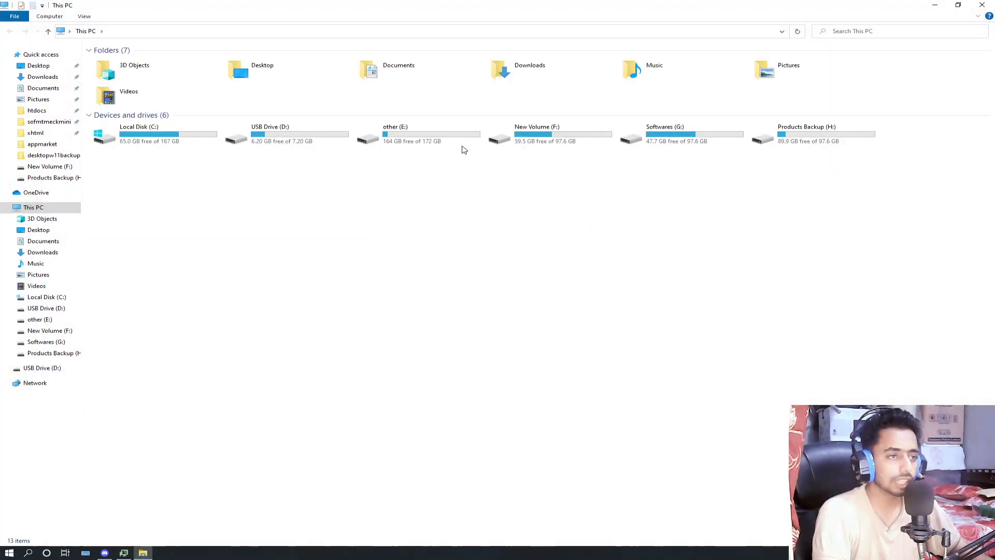
Copy all files from E:\Temp\TxGameDownload\Component\AppMarket\Setup.
double_click(464, 149)
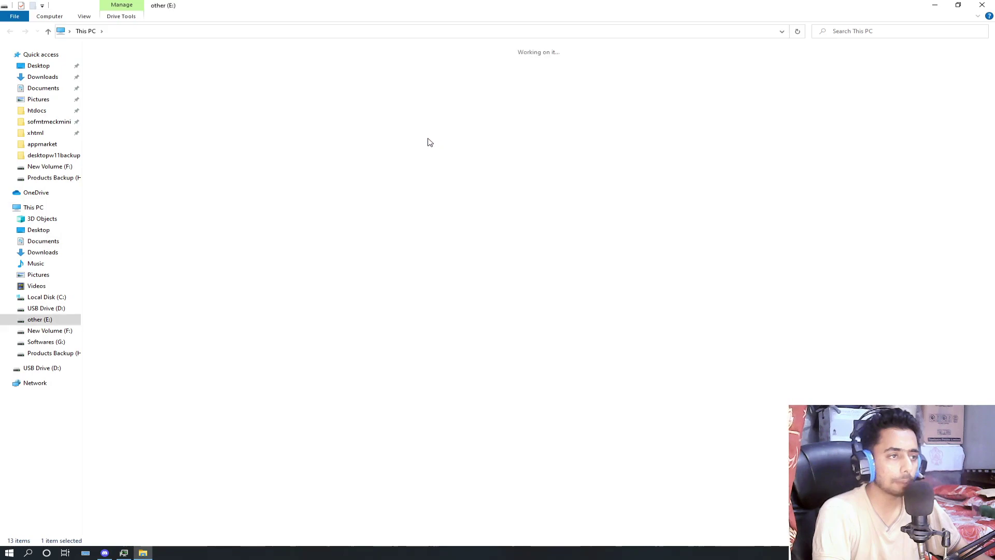
double_click(264, 60)
double_click(125, 61)
double_click(127, 81)
double_click(127, 63)
double_click(139, 62)
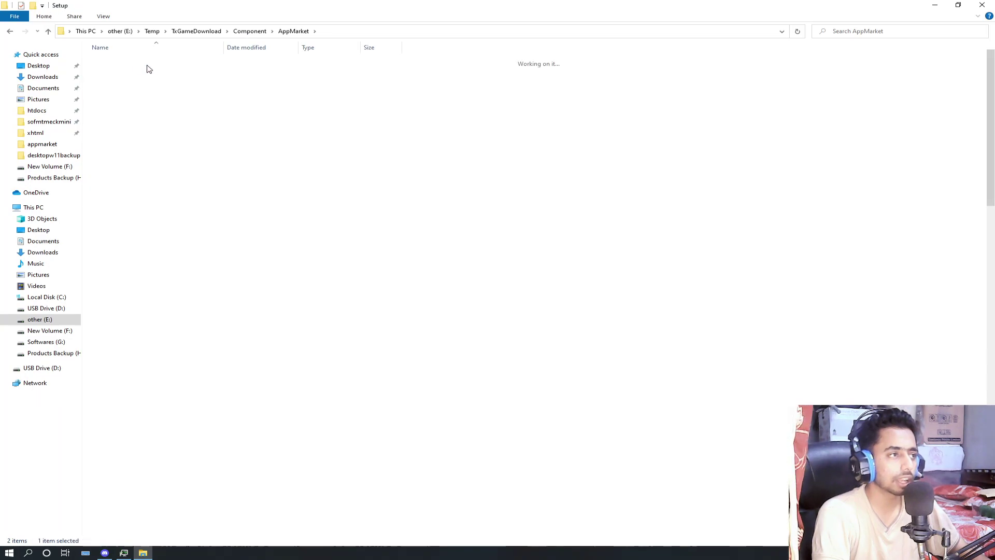
key("ctrl+a")
right_click(166, 78)
left_click(192, 192)
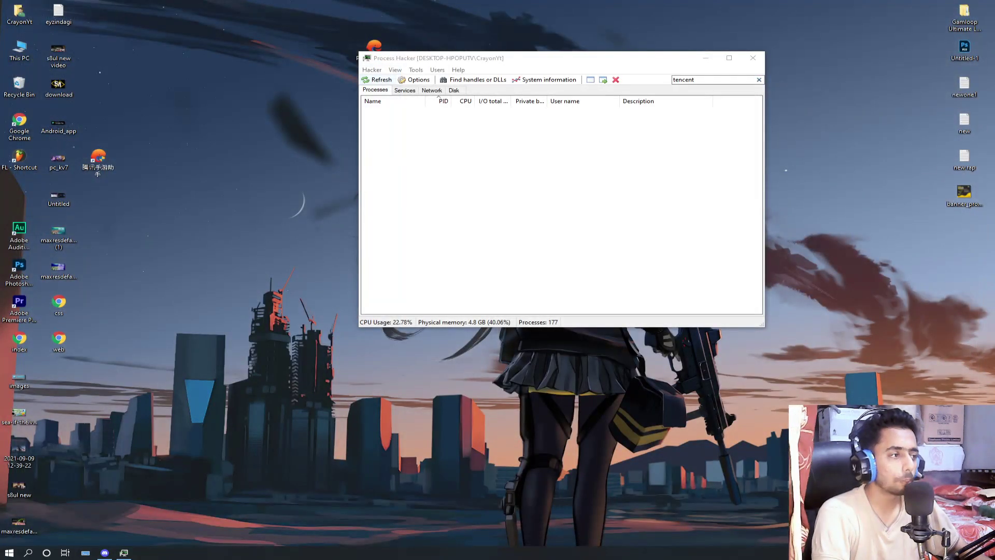
Replace everything in the 腾讯手游助手 shortcut's appmarket folder with the copied Setup files and close Process Hacker.
right_click(106, 160)
key("Escape")
right_click(105, 160)
left_click(146, 177)
key("ctrl+a")
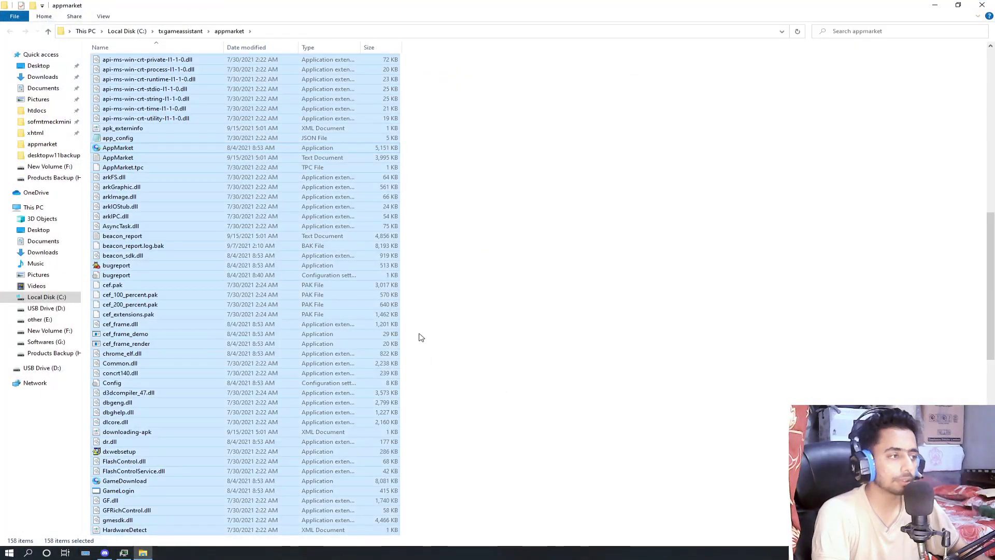
key("Delete")
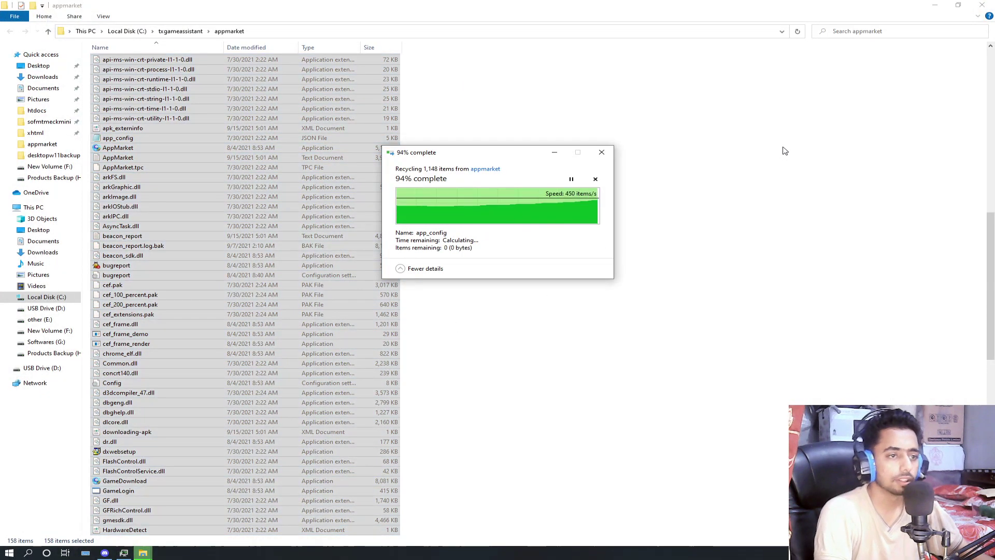
right_click(262, 166)
left_click(293, 244)
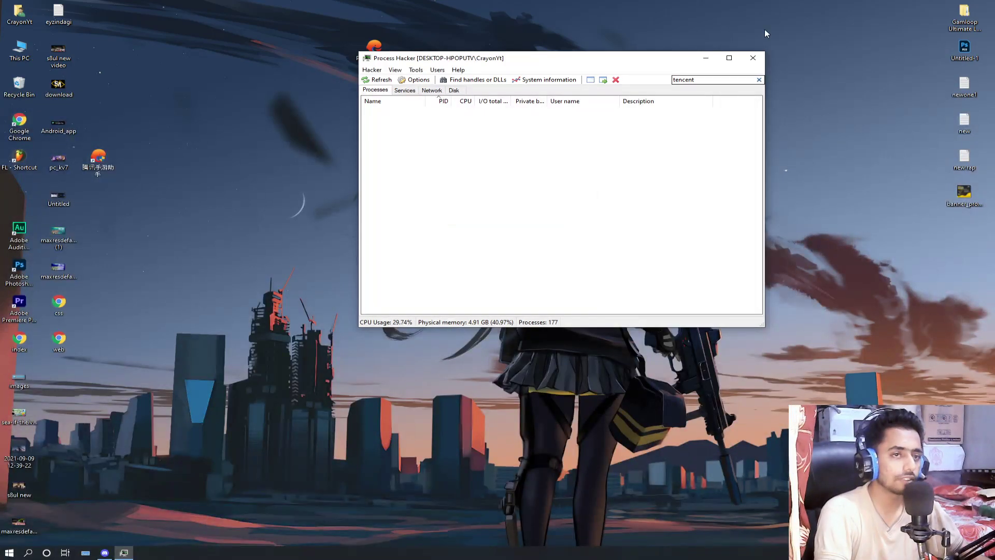
left_click(752, 57)
Start 腾讯手游助手, add the PUBG MOBILE package with 本地APK安装 and reload the 我的 library.
double_click(98, 157)
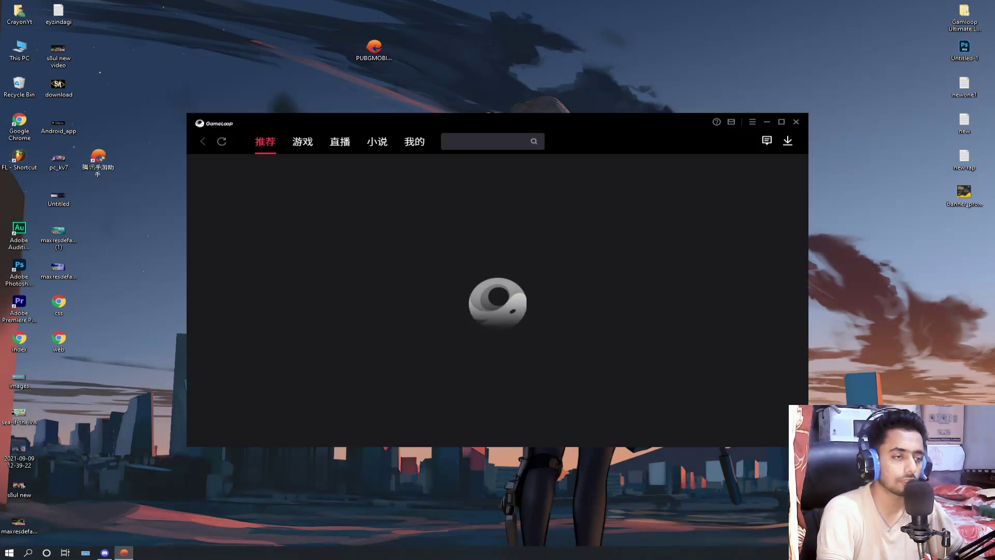
left_click(752, 121)
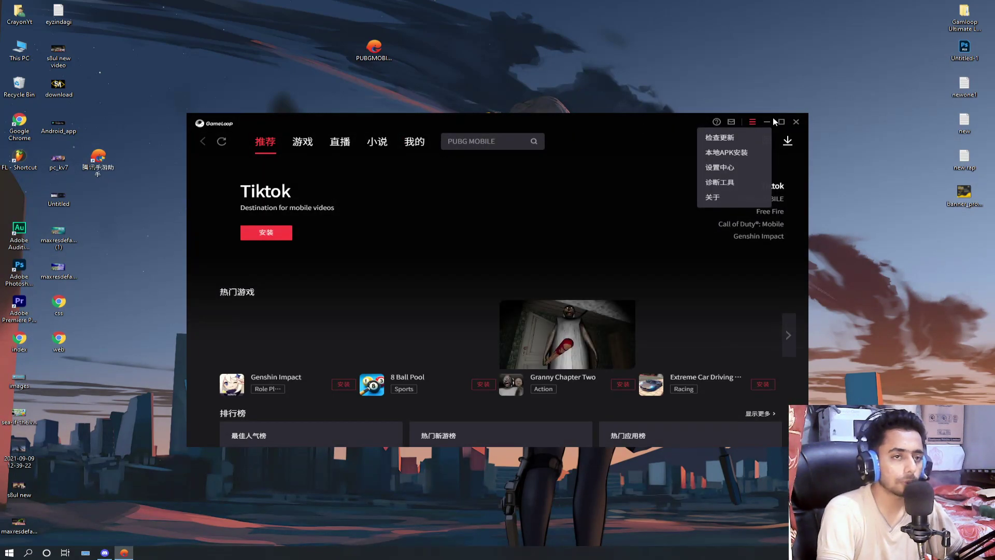
left_click(726, 152)
left_click(618, 173)
double_click(617, 173)
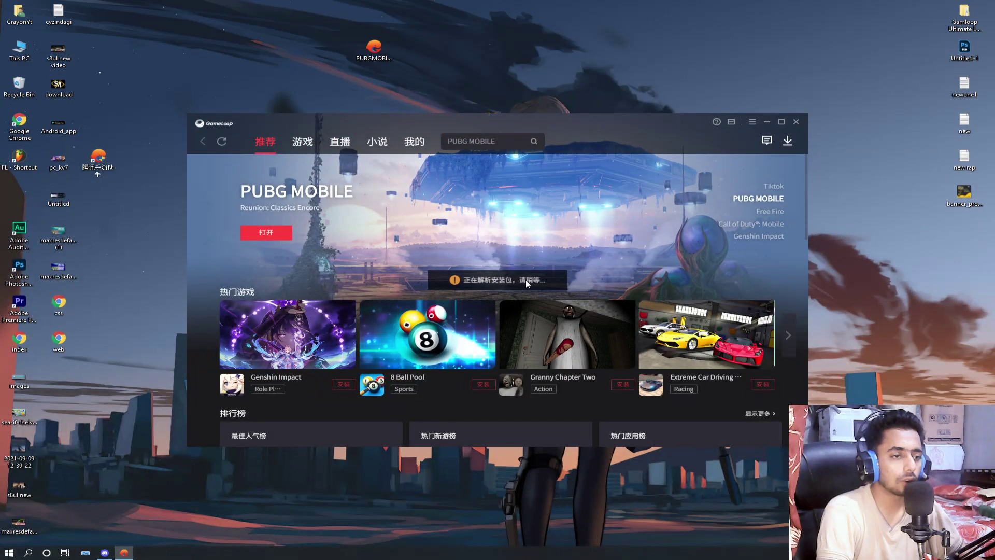
left_click(536, 305)
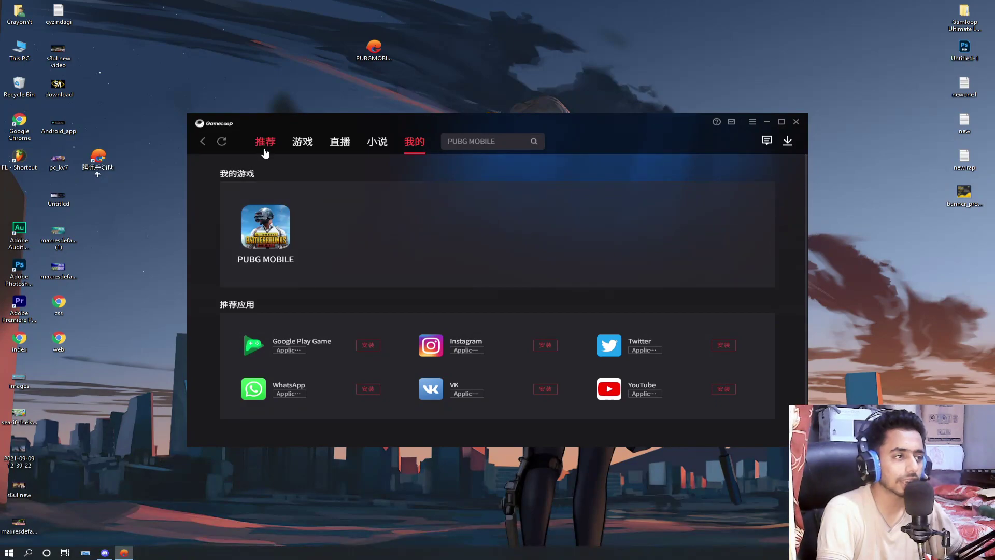
left_click(222, 142)
left_click(221, 143)
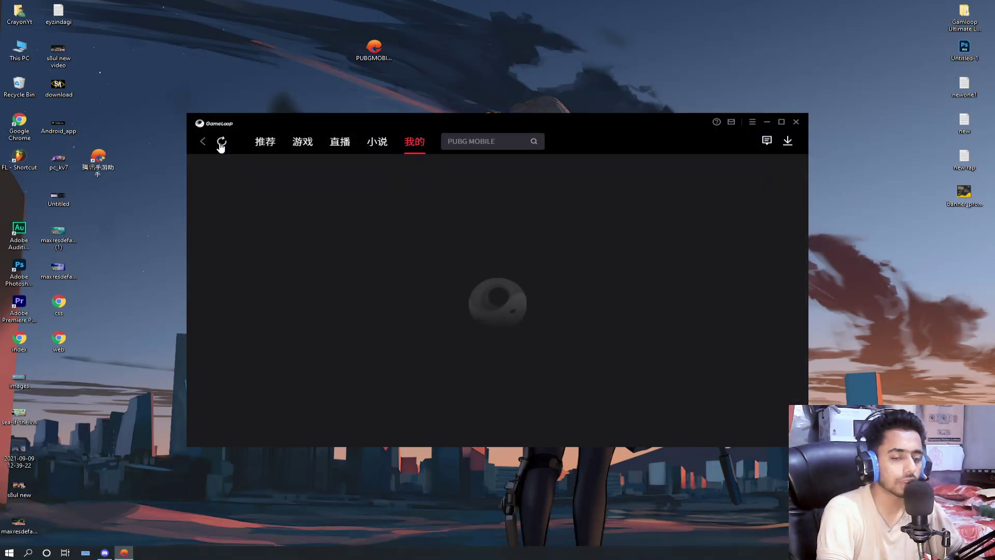
Launch PUBG MOBILE from the 我的 library and check the emulator for a newer version with 检查更新.
left_click(233, 192)
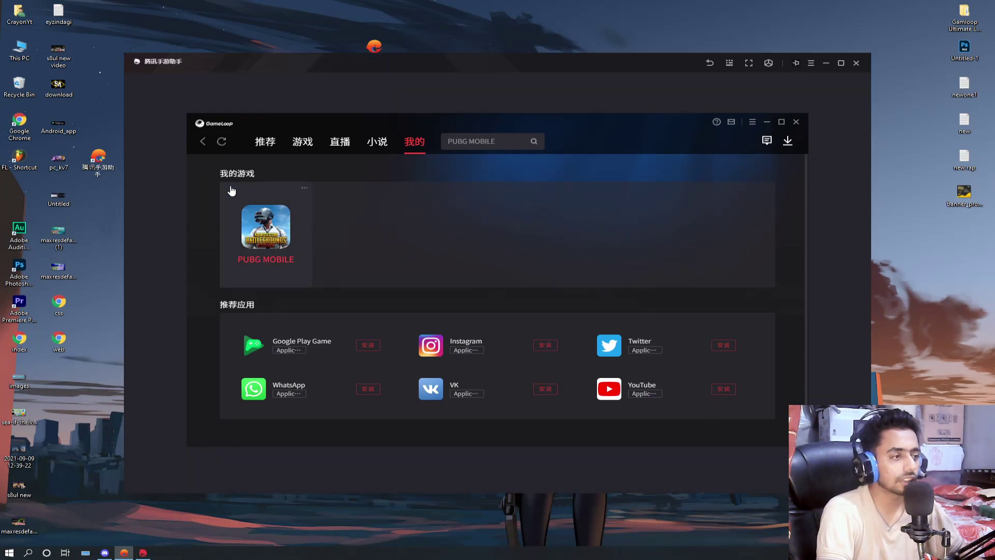
left_click(222, 143)
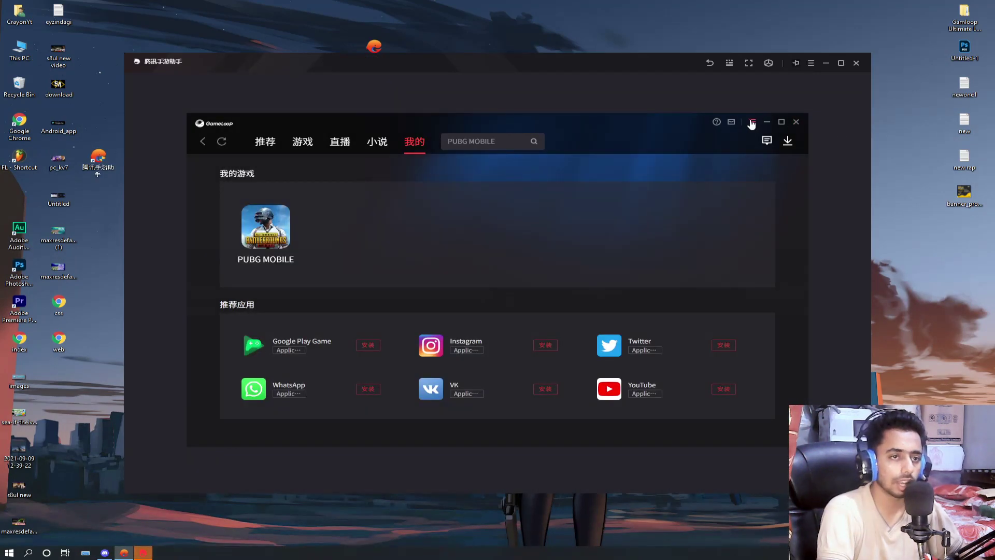
left_click(752, 121)
left_click_drag(556, 133, 543, 179)
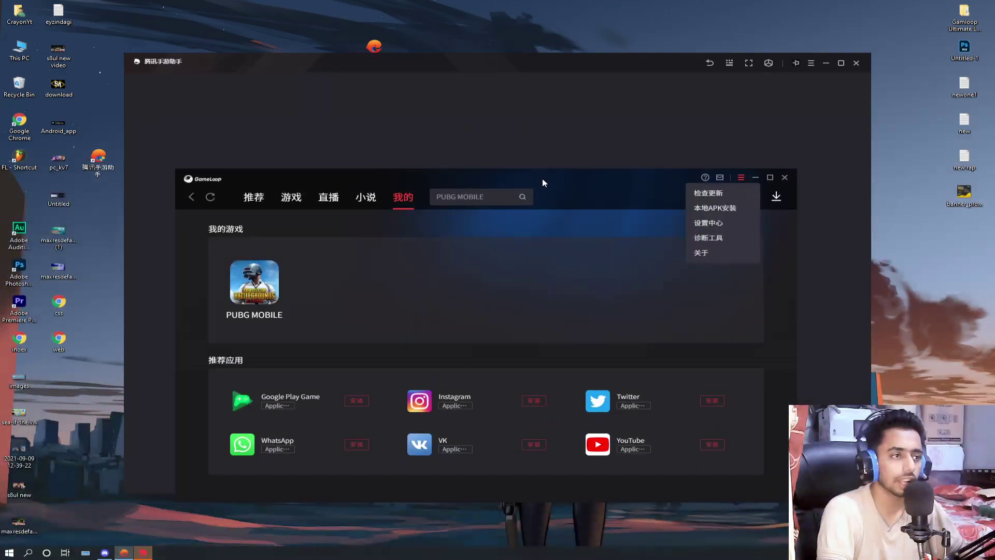
left_click(543, 74)
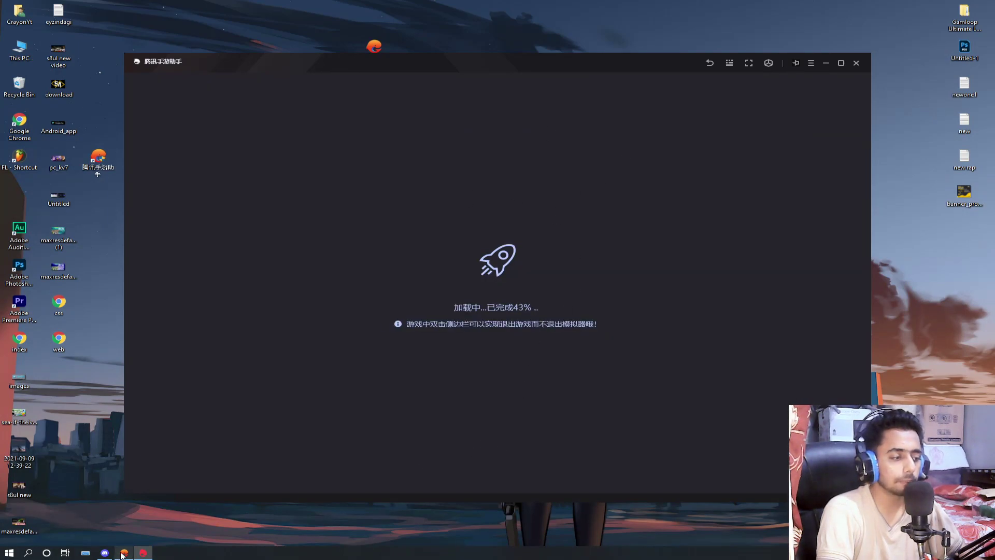
left_click(124, 552)
left_click(722, 193)
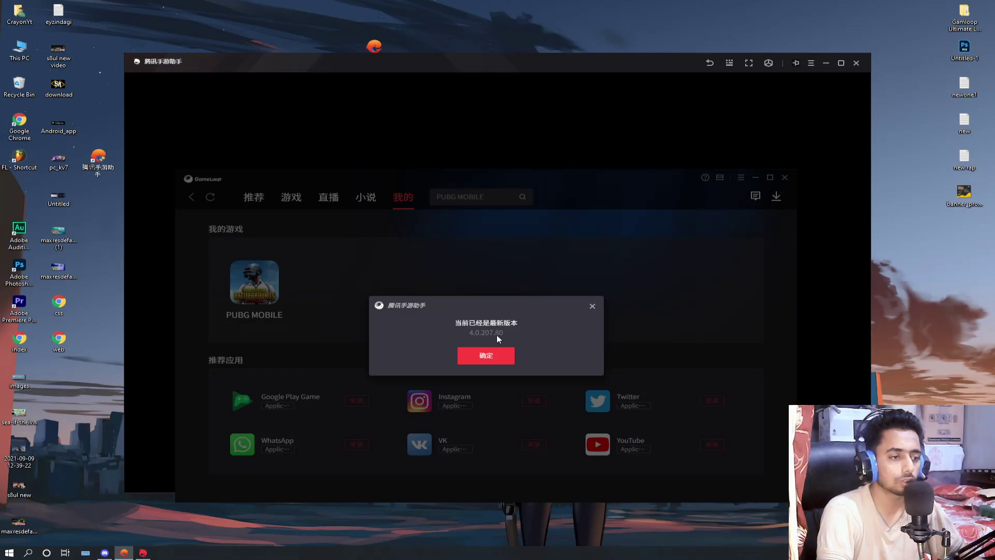
Close the default key guide beside the emulator and continue past the Twitter login notice with 进入游戏.
left_click(444, 145)
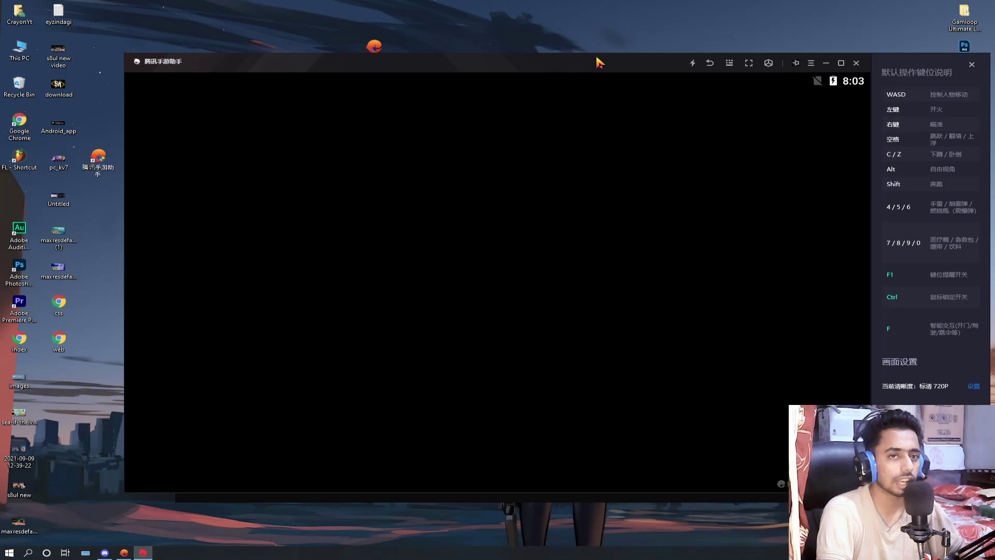
left_click(972, 66)
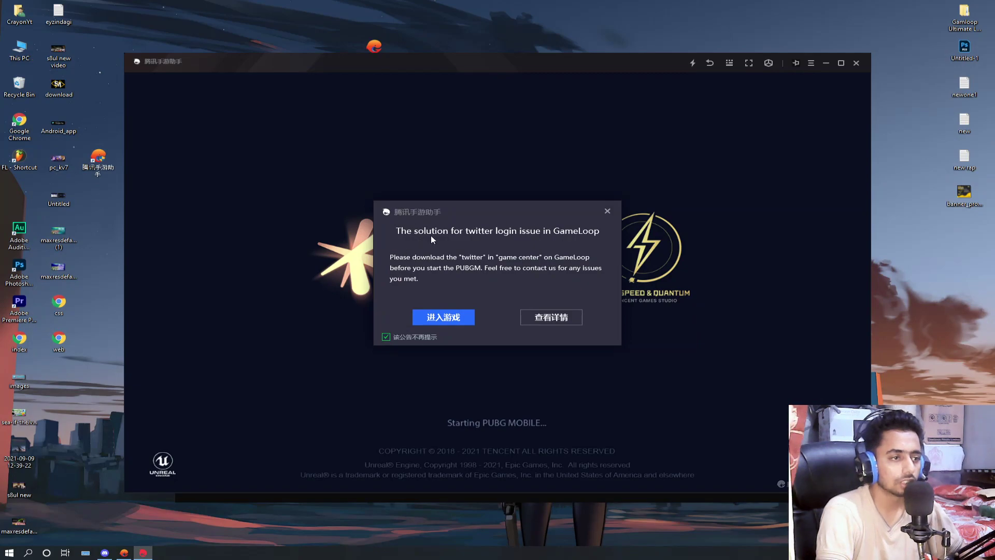
left_click(434, 320)
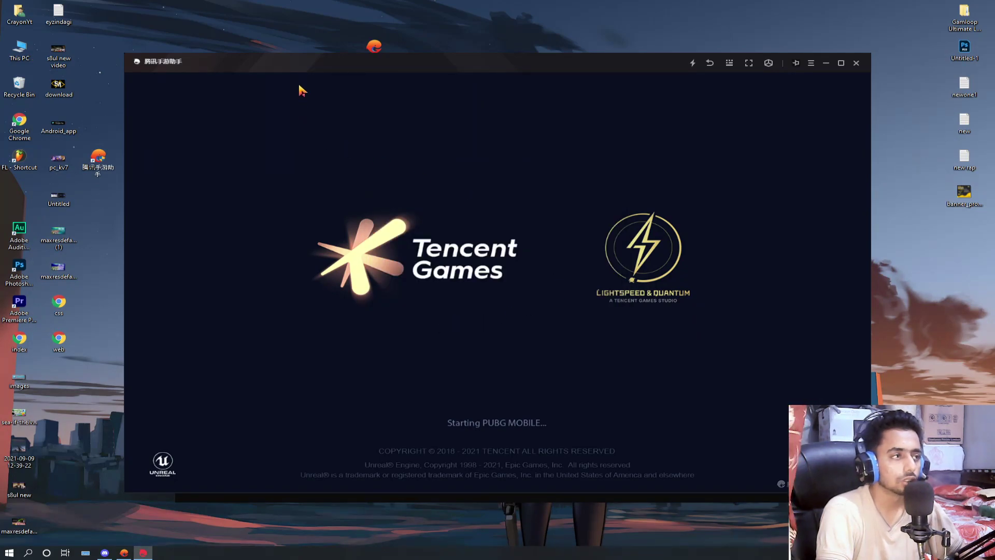
left_click_drag(367, 65, 397, 170)
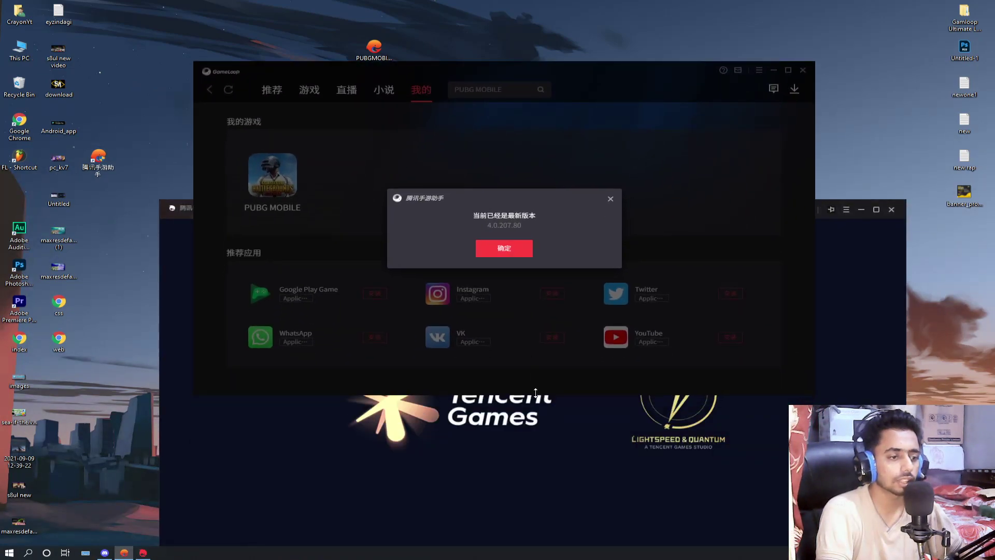
left_click(535, 420)
left_click_drag(429, 213, 415, 77)
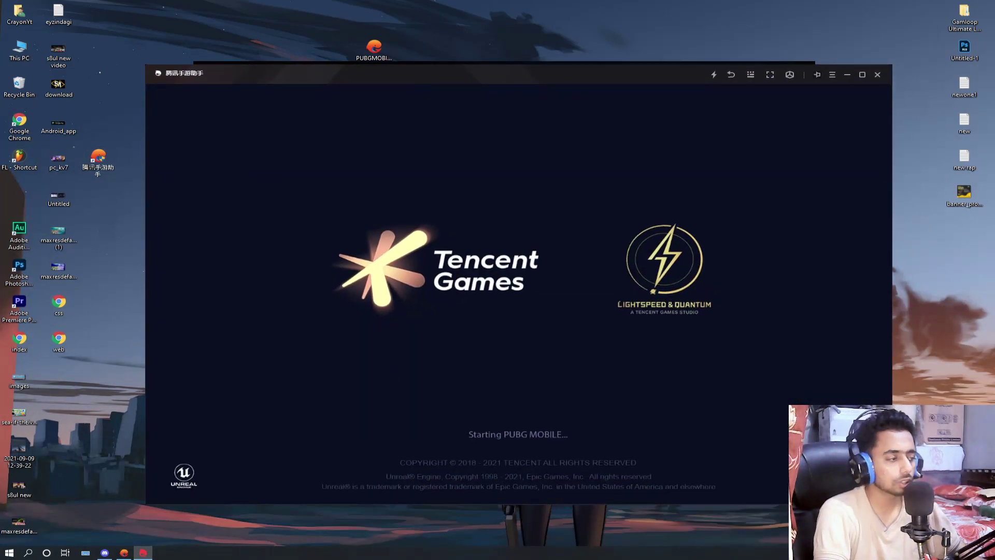